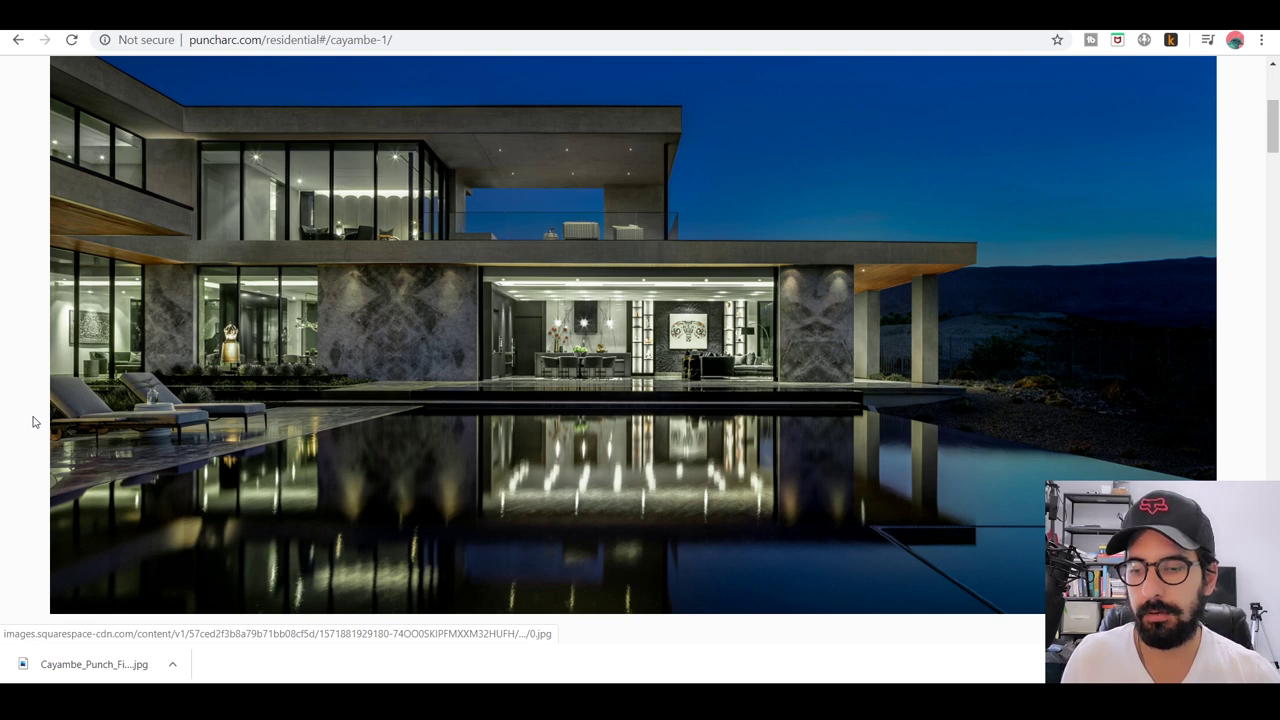
- Review the Cayambe project page's hero photo and description, and open the aerial exterior photo in the full-size gallery
scroll(33, 422, "down", 3)
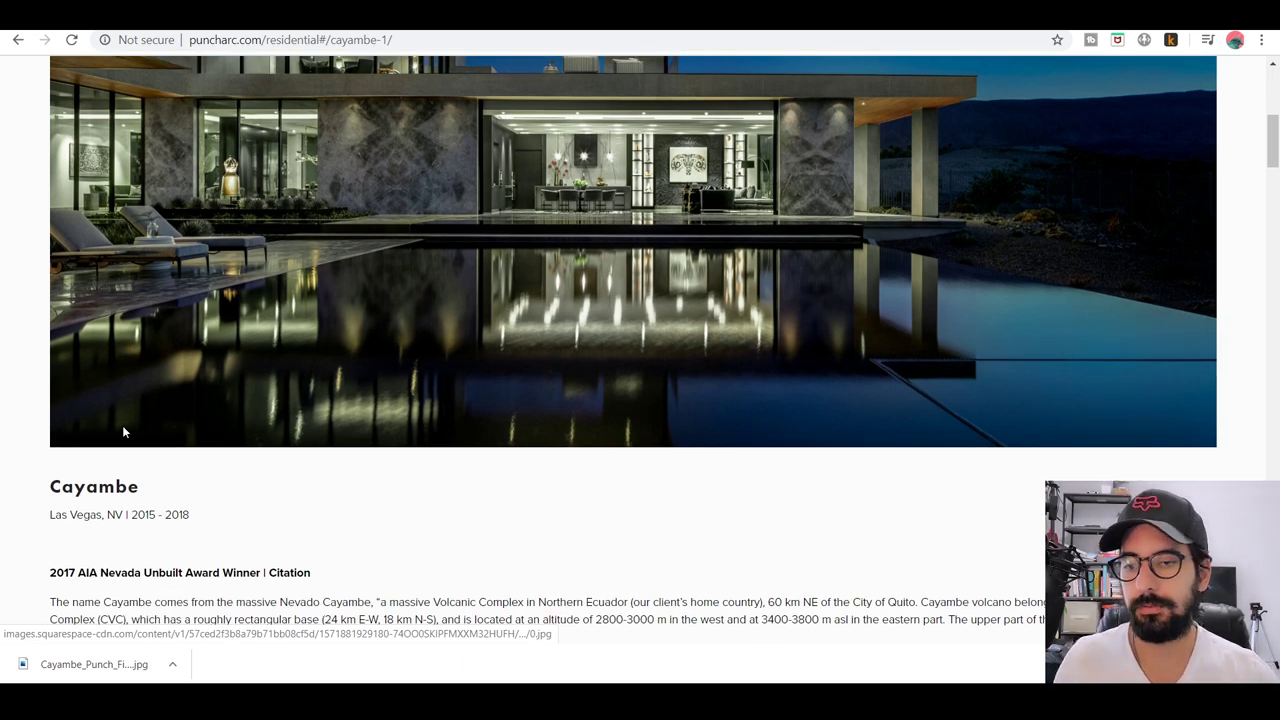
scroll(123, 432, "up", 3)
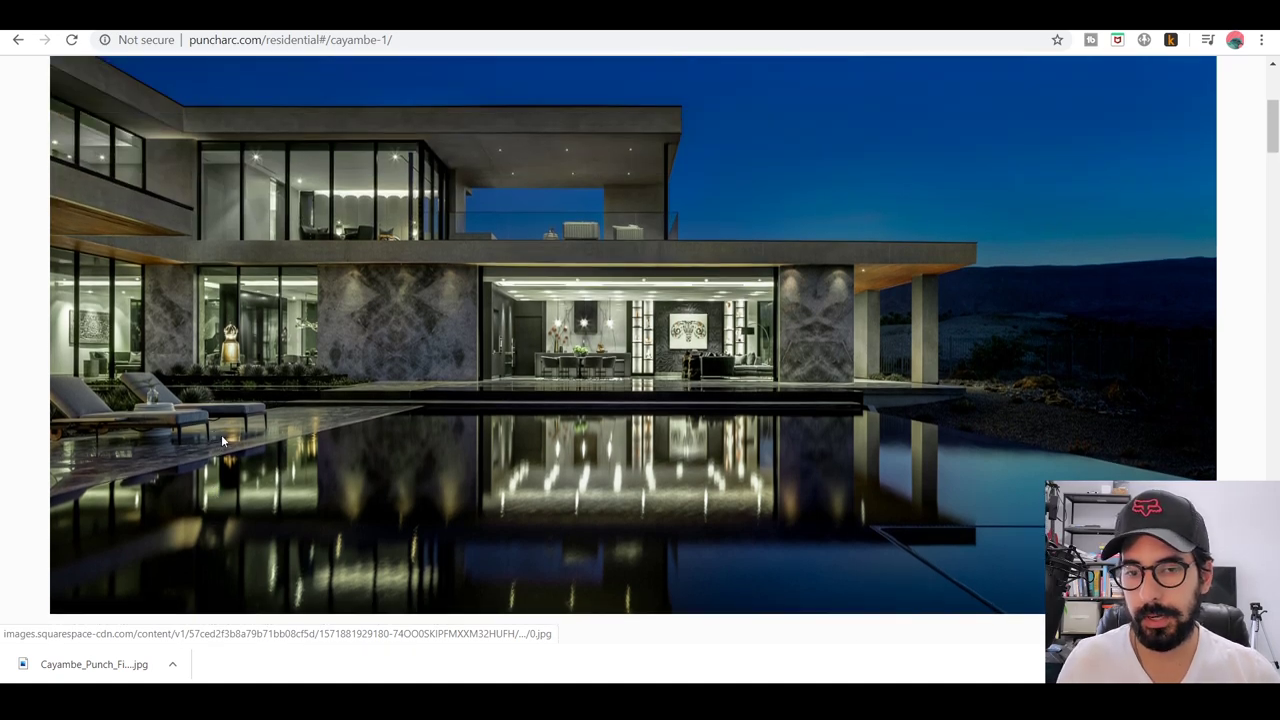
scroll(221, 434, "down", 2)
scroll(231, 434, "down", 2)
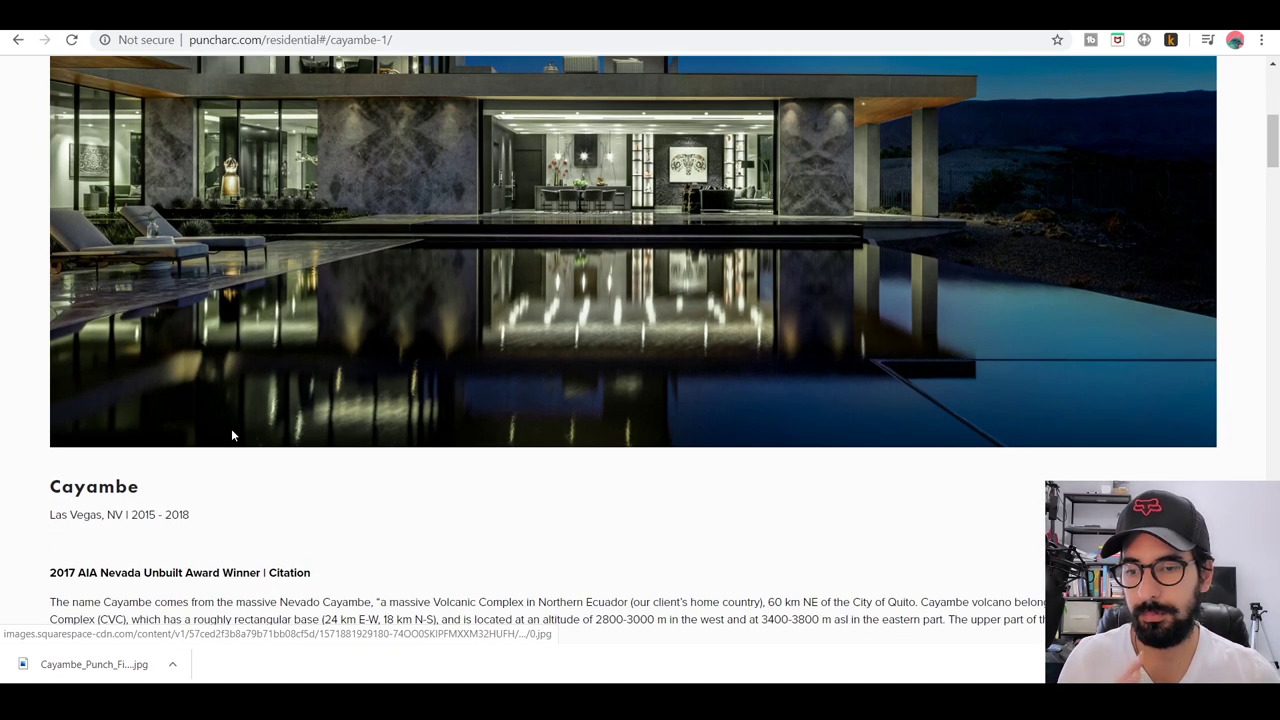
scroll(231, 434, "down", 2)
scroll(231, 434, "down", 3)
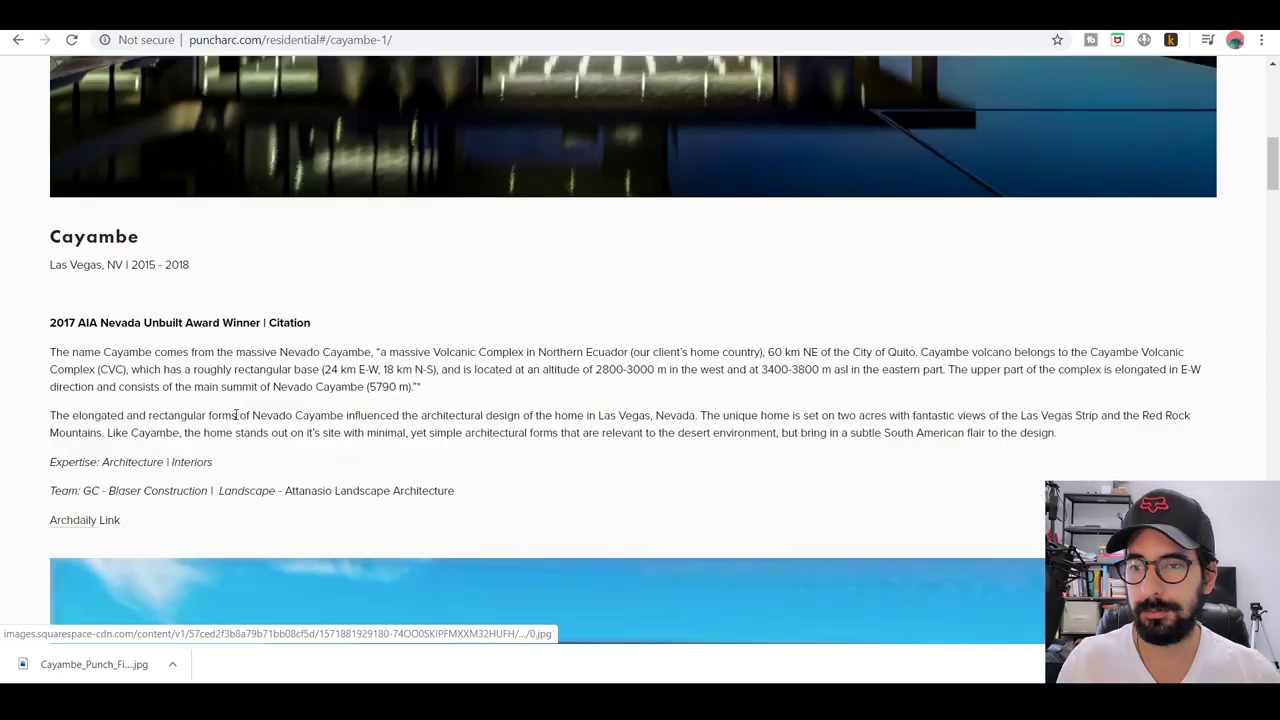
scroll(300, 320, "down", 3)
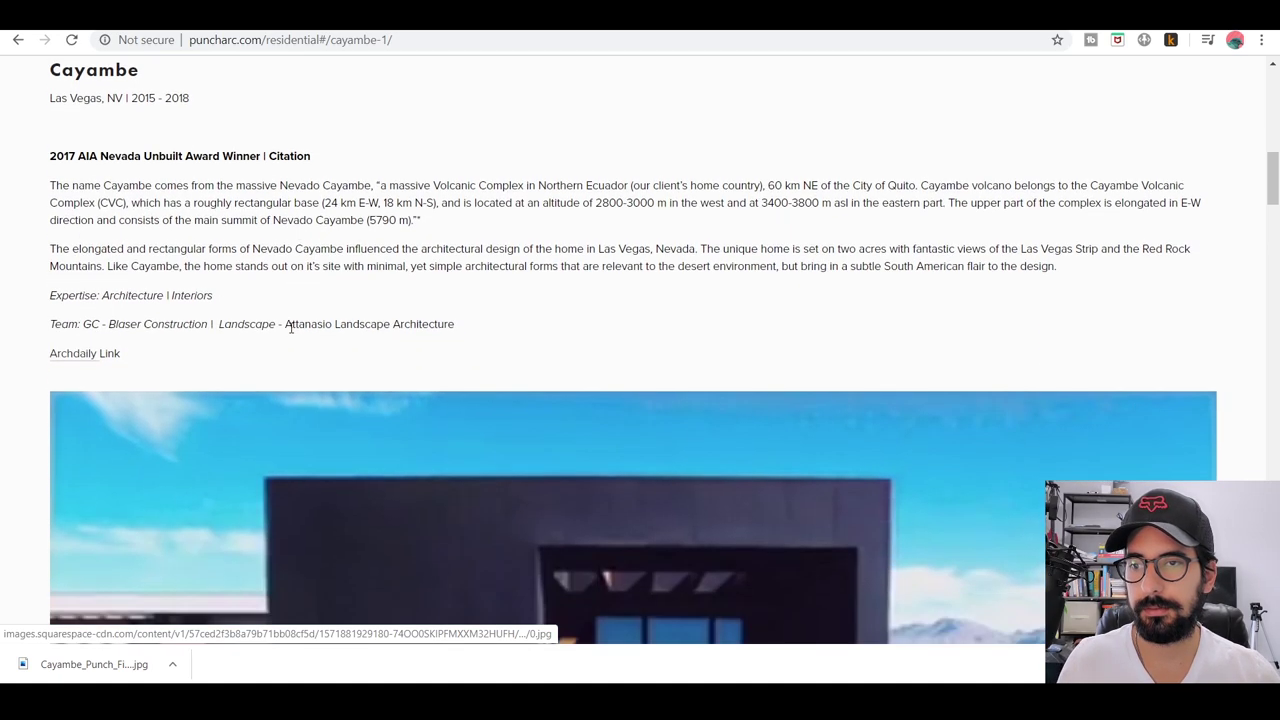
scroll(291, 328, "down", 8)
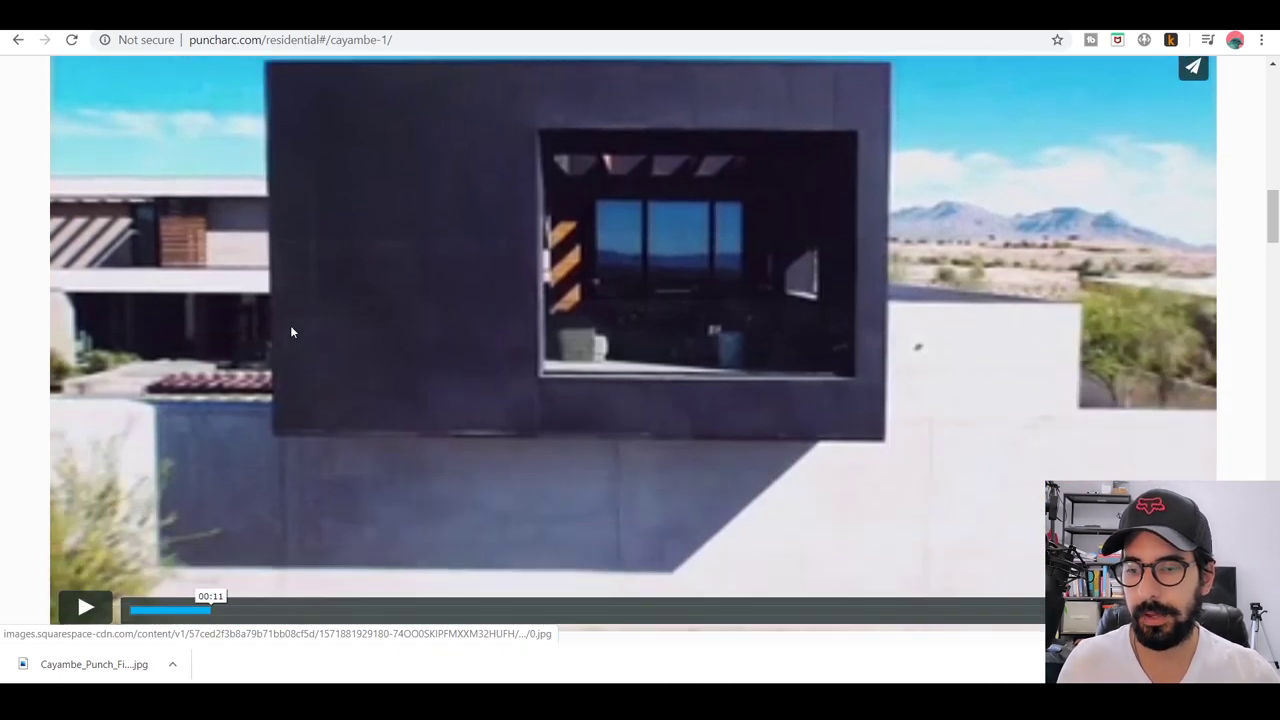
scroll(291, 328, "down", 4)
scroll(291, 331, "down", 3)
left_click(291, 330)
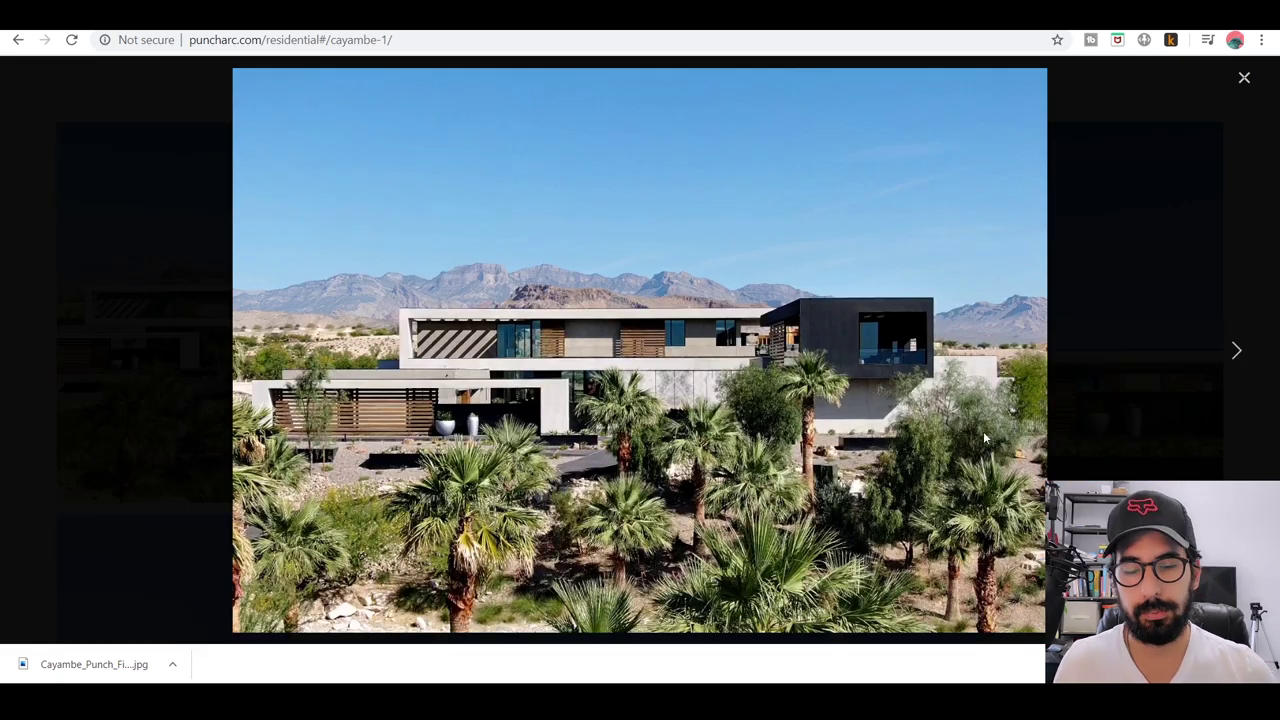
- Browse the gallery's exterior photos of the Cayambe house, examining the front facade, cantilevered volume, entry court and timber slats
left_click(1235, 352)
left_click(1237, 351)
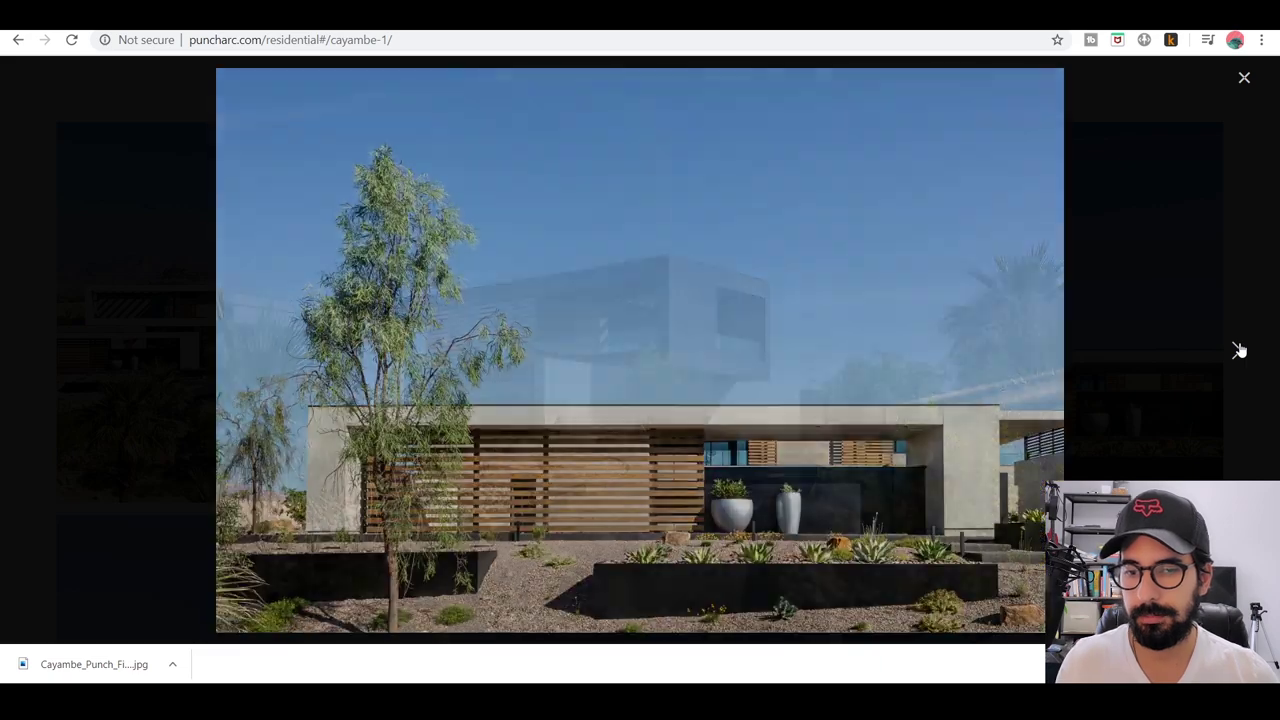
left_click(1238, 350)
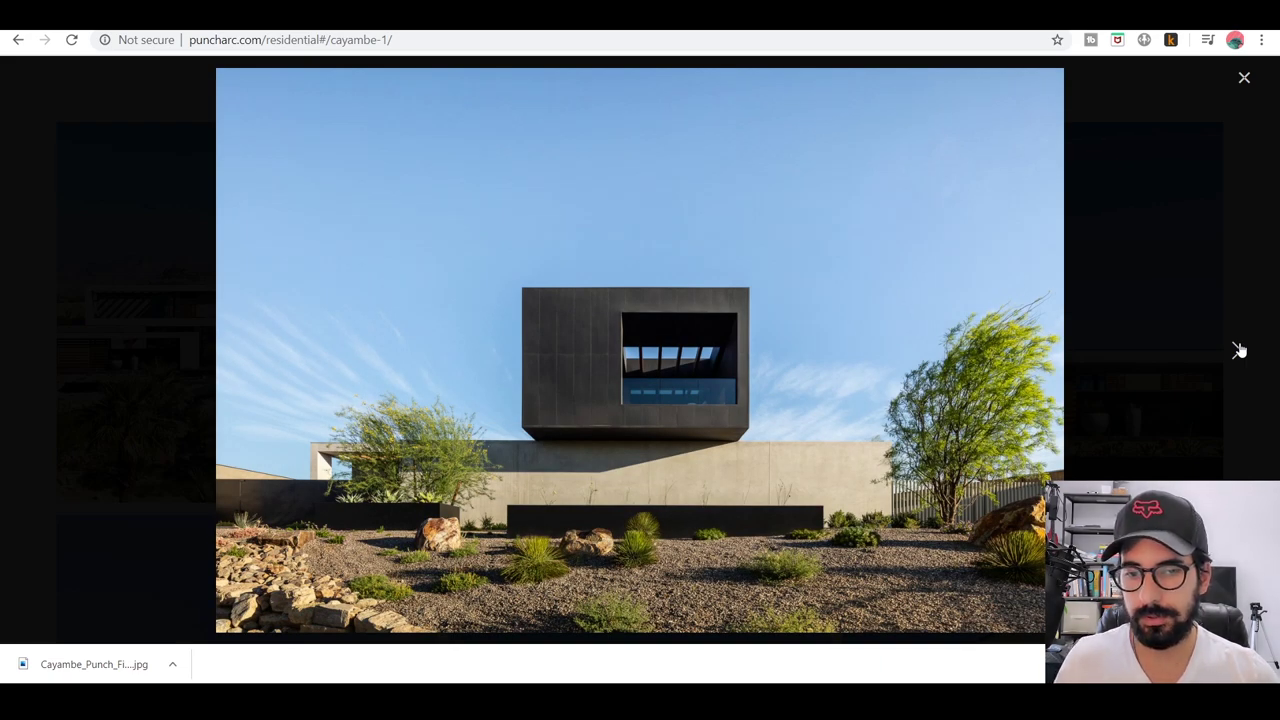
left_click(1238, 350)
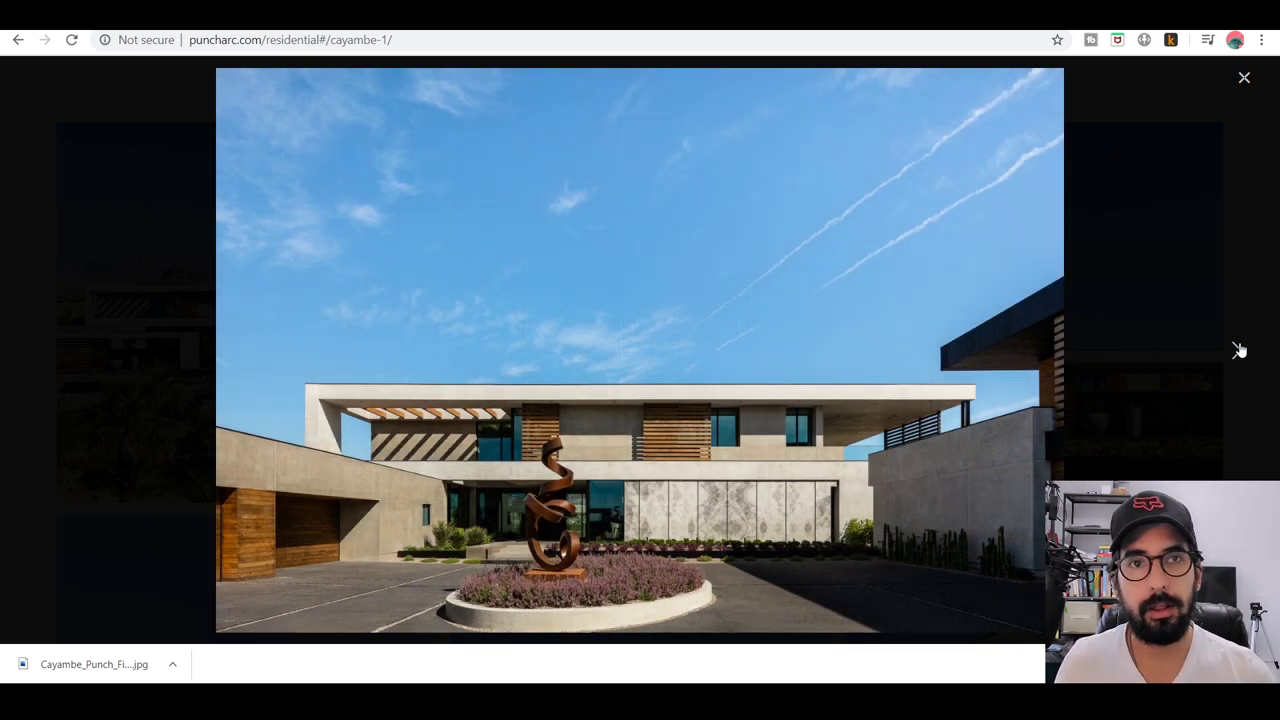
left_click(1238, 350)
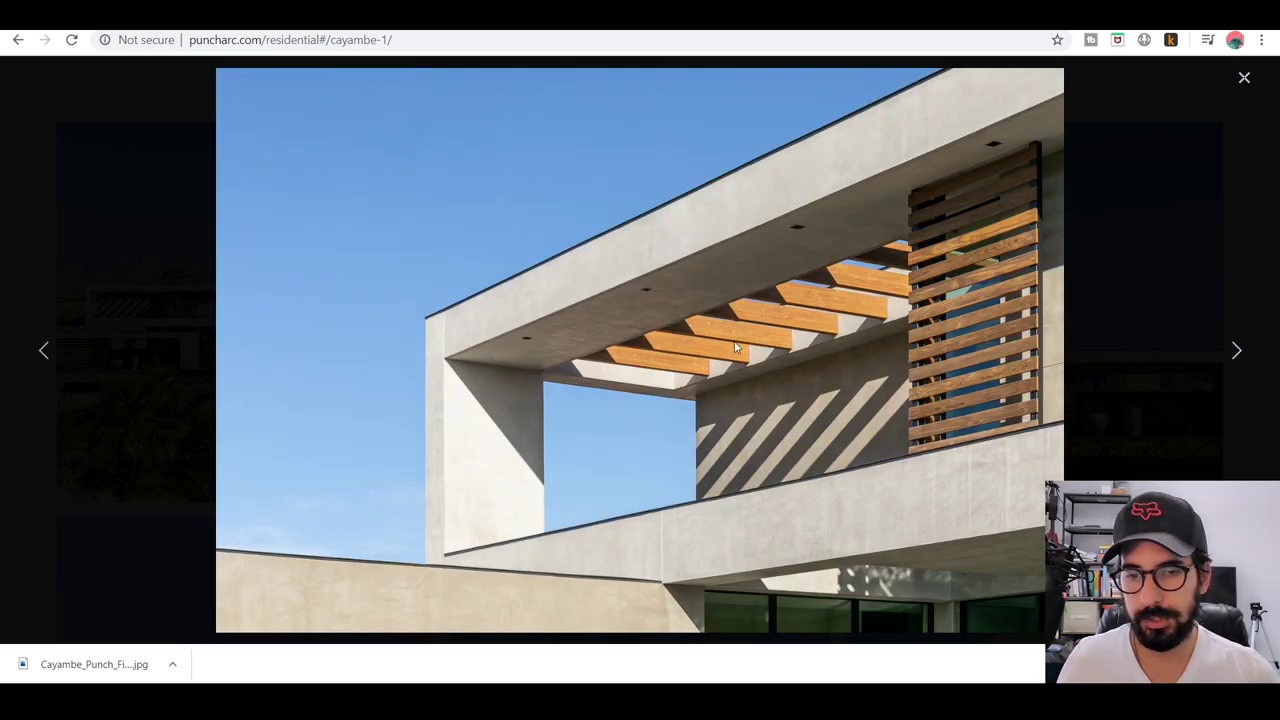
left_click(1238, 350)
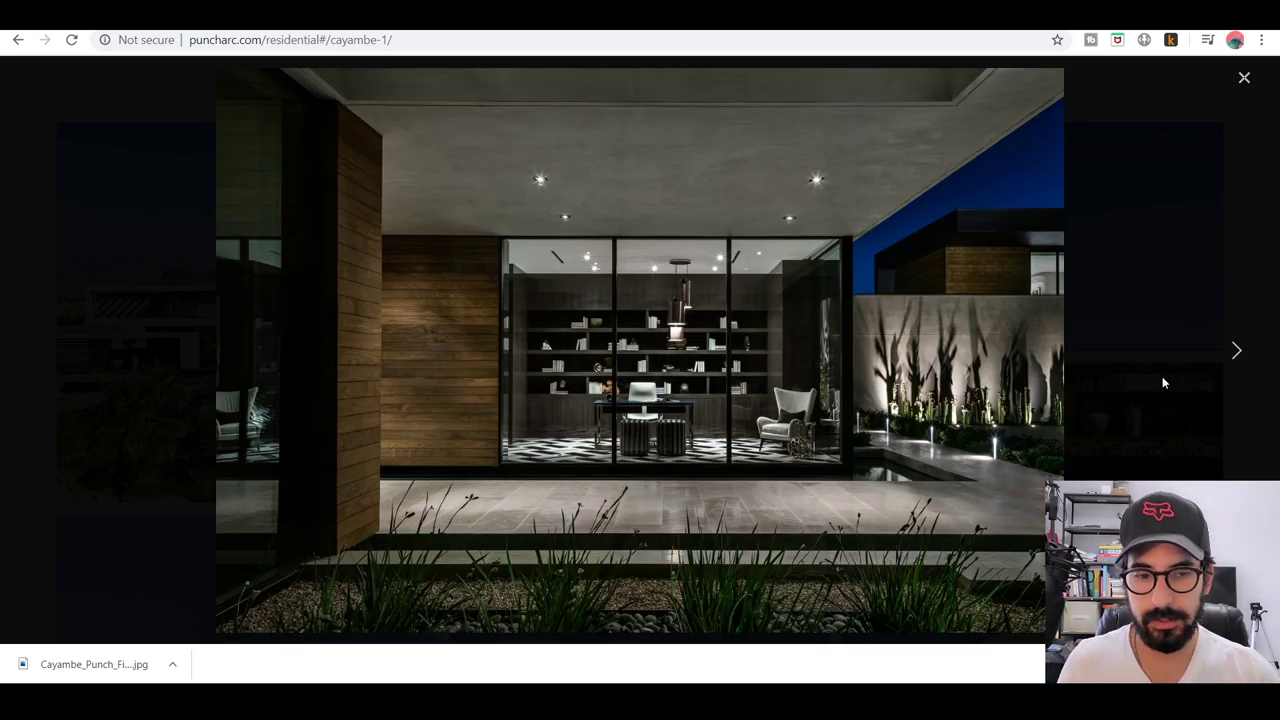
- Browse the gallery's interior photos, examining the staircase, bathrooms, dining area, bedroom, kitchen and window-lined hallways
left_click(1238, 352)
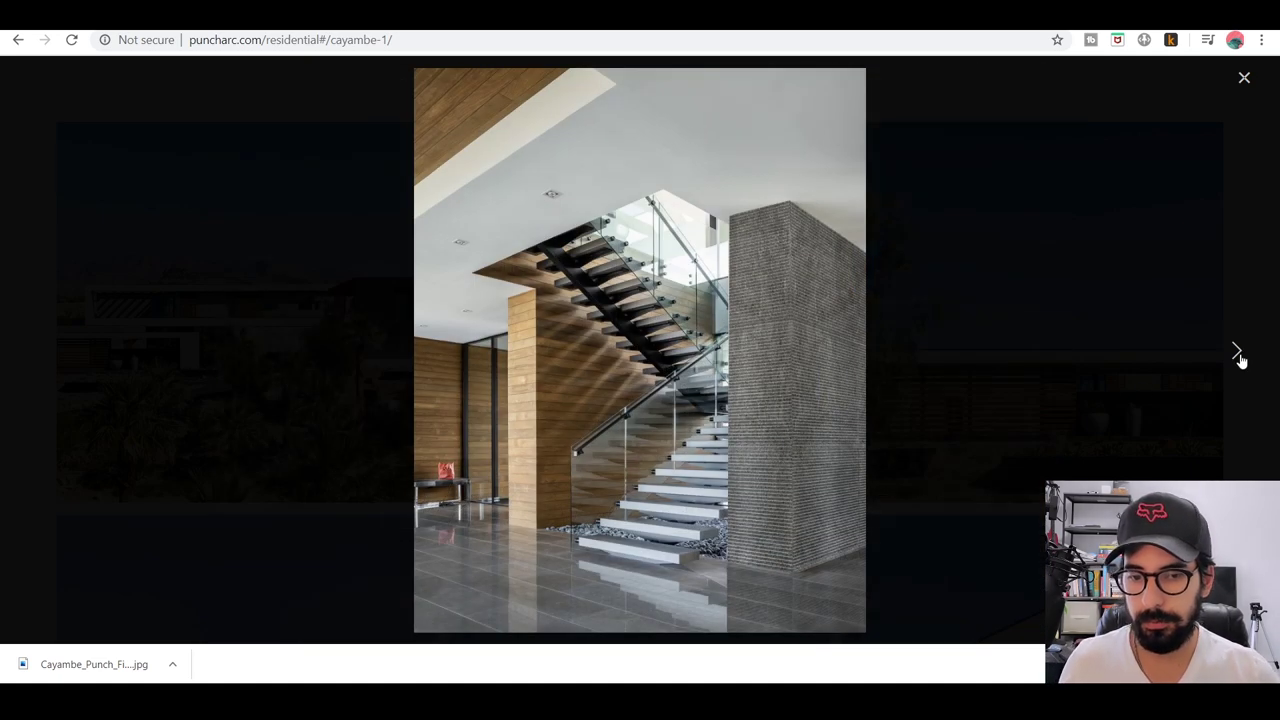
left_click(1238, 354)
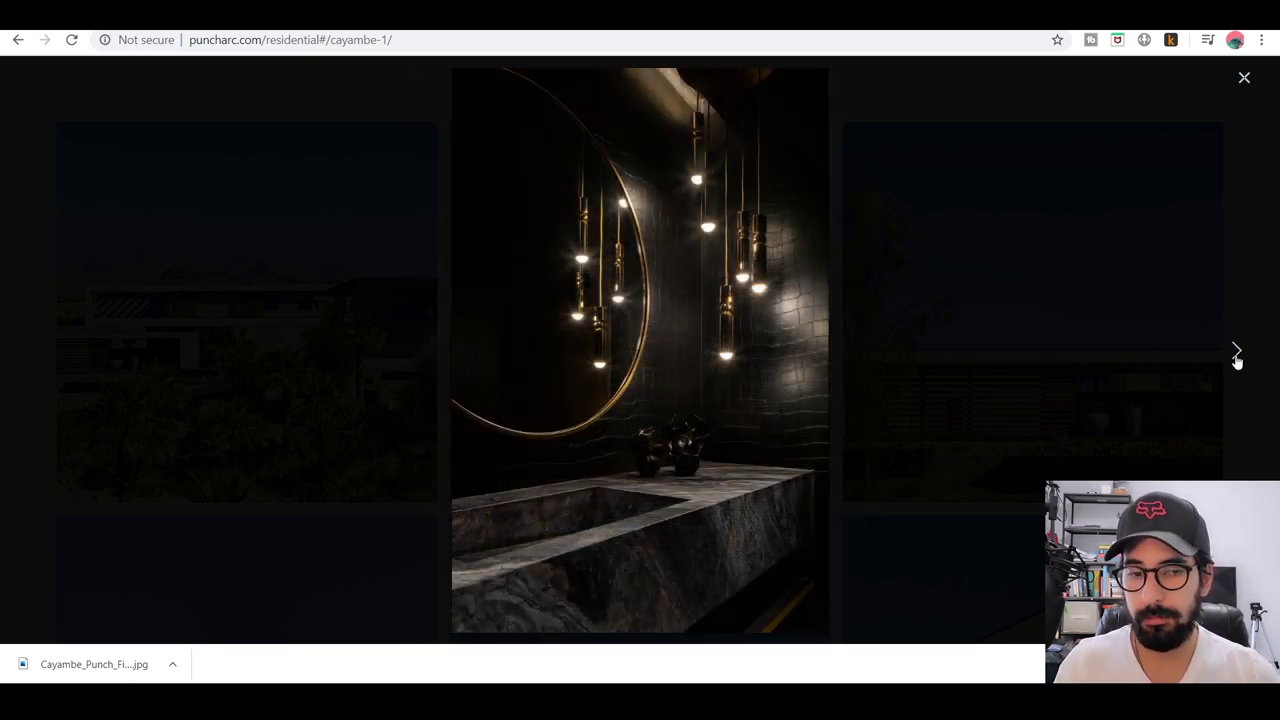
left_click(1237, 357)
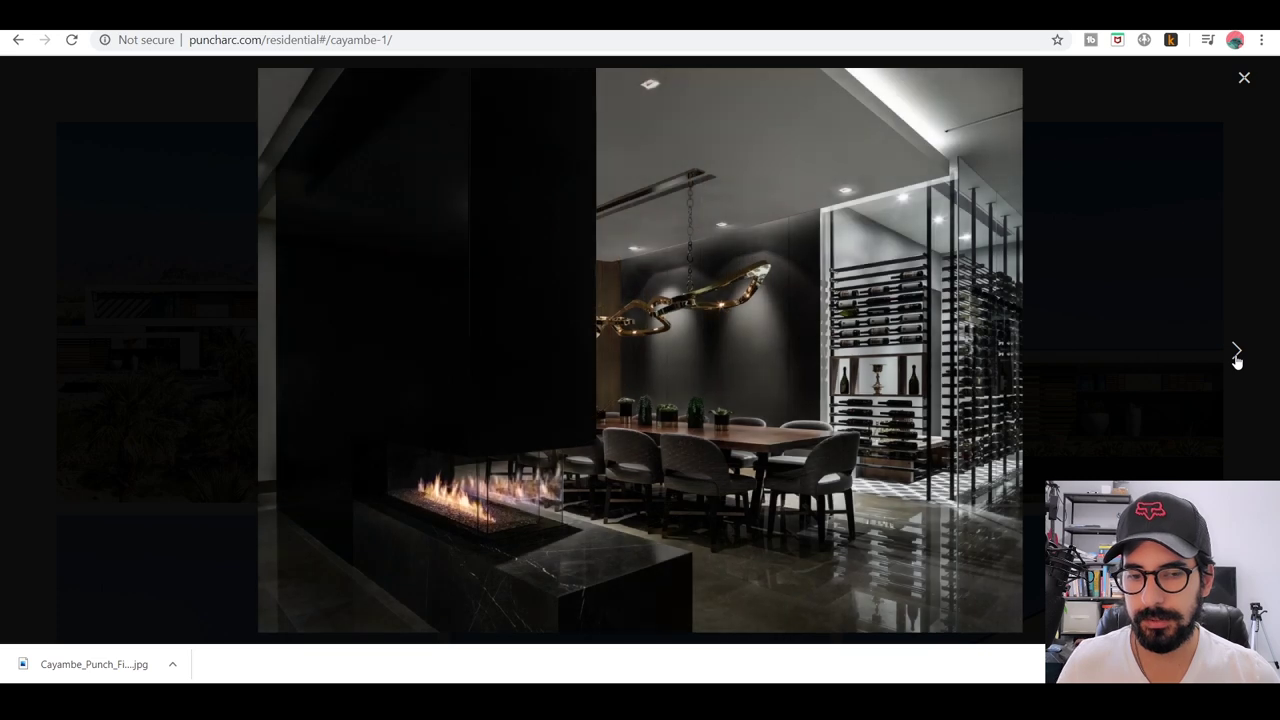
left_click(1237, 357)
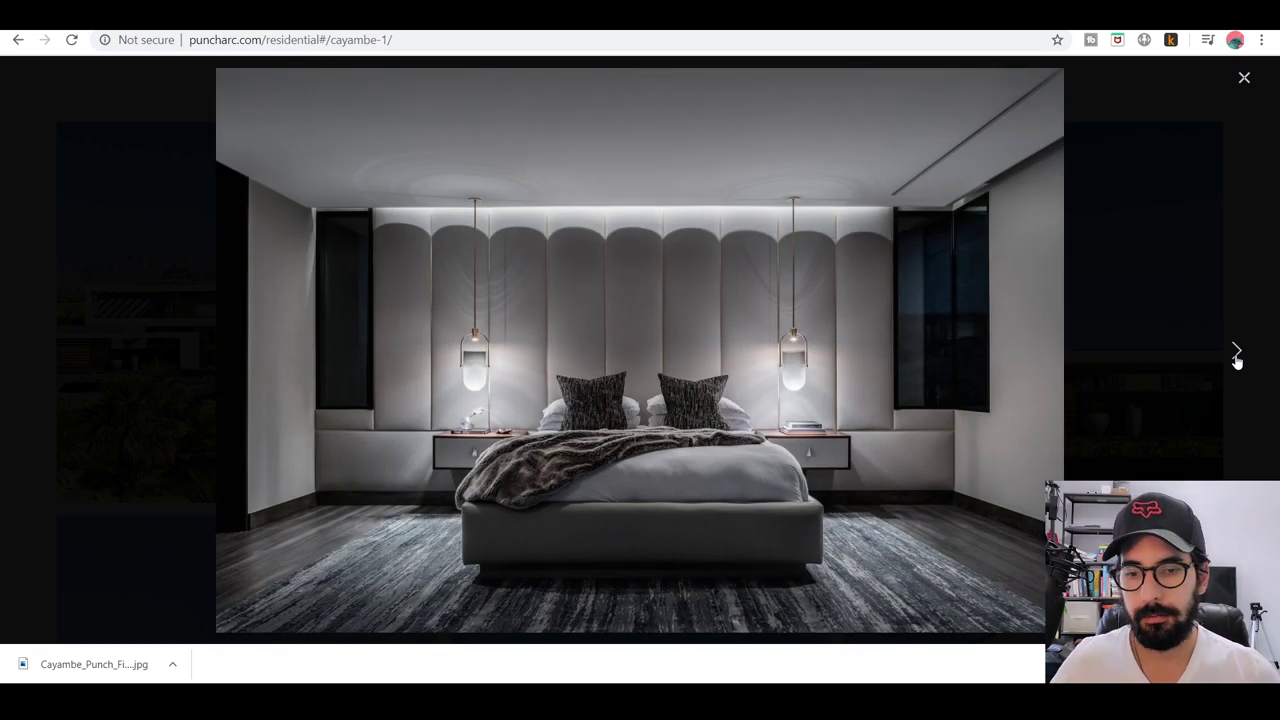
left_click(1237, 357)
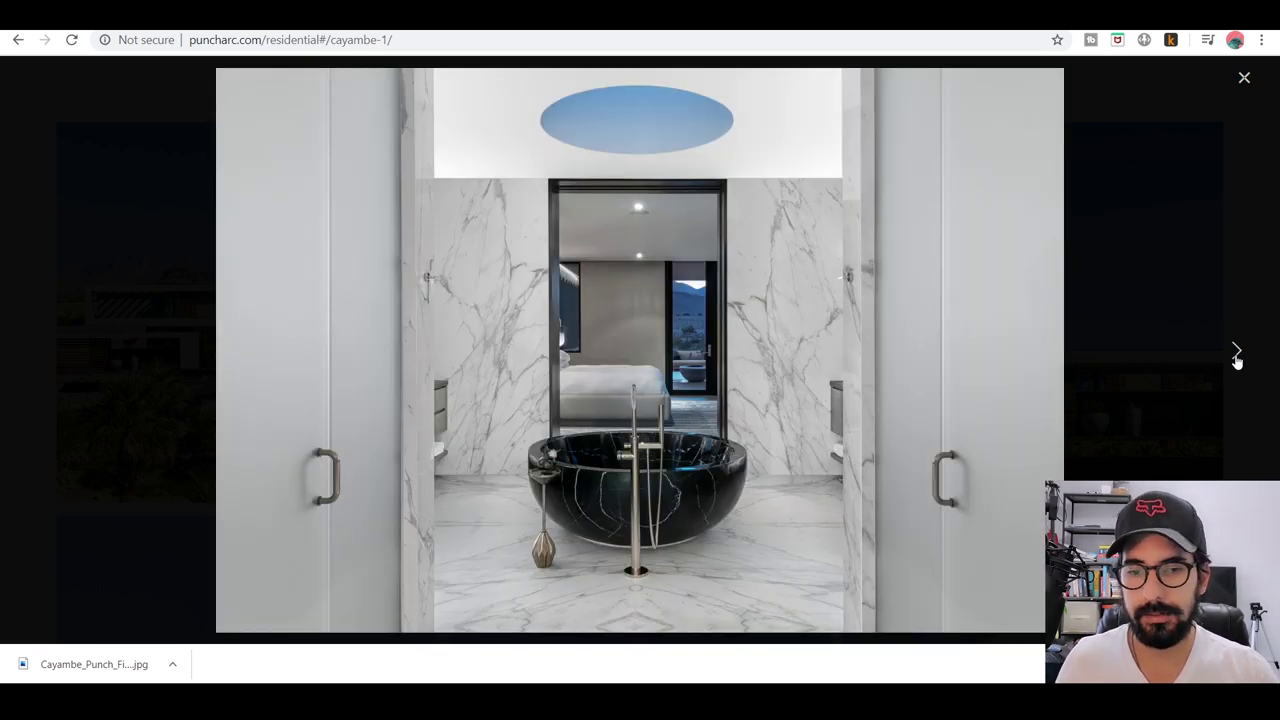
left_click(1237, 357)
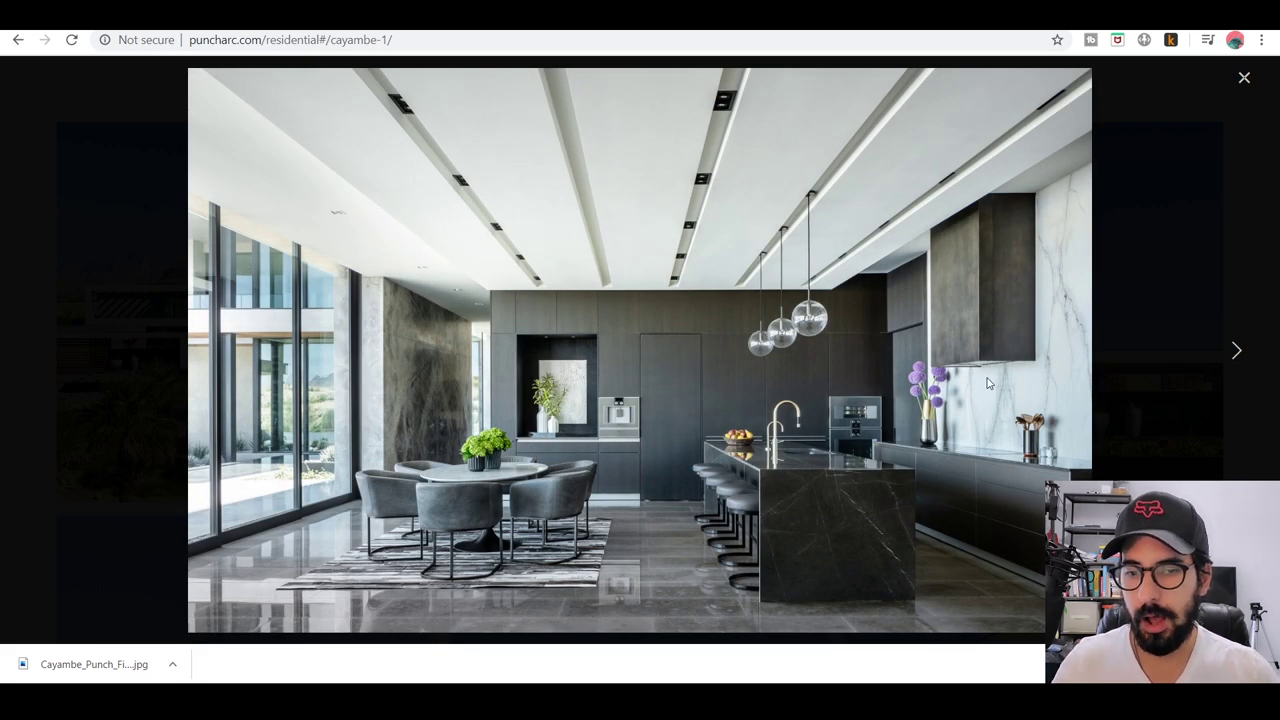
left_click(1237, 354)
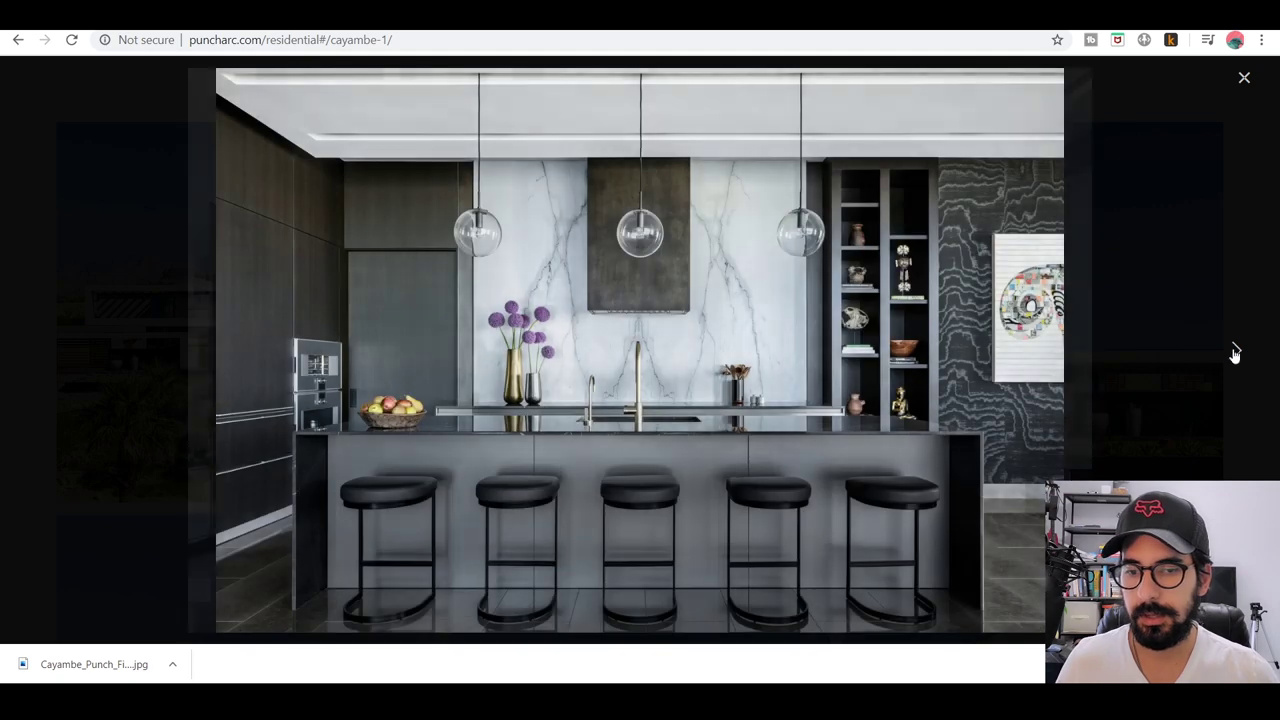
left_click(1240, 354)
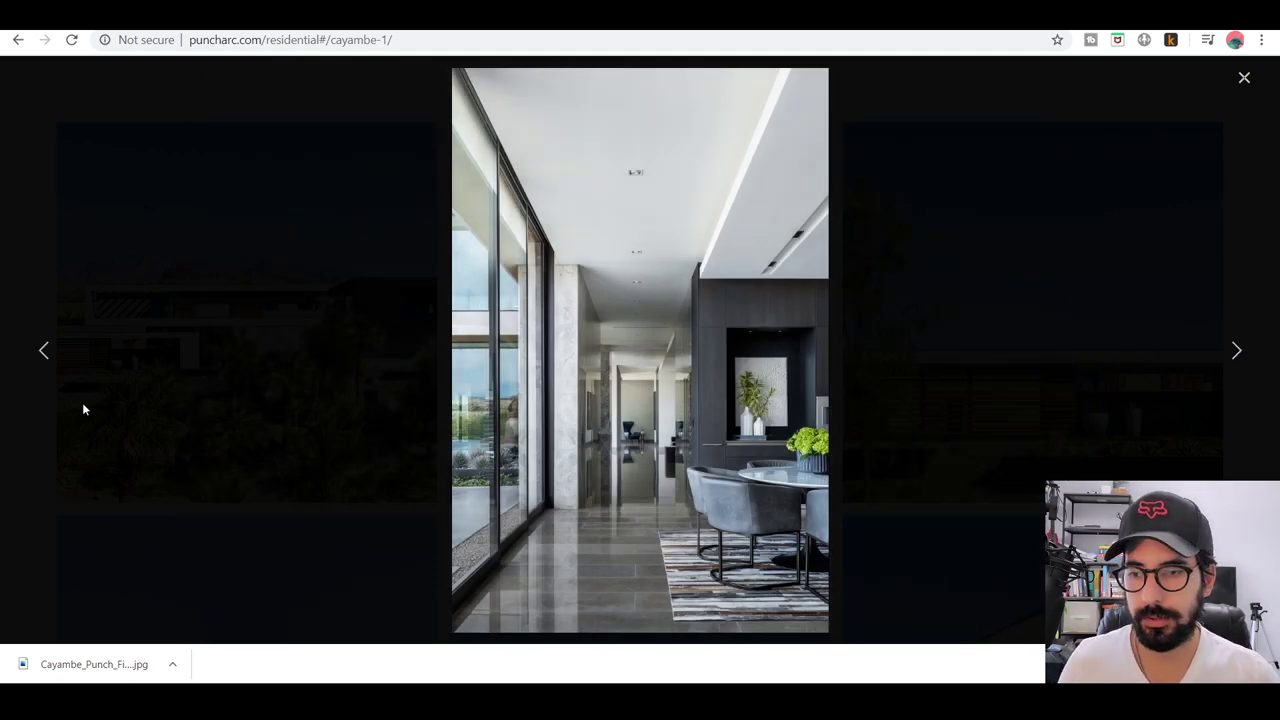
left_click(1243, 367)
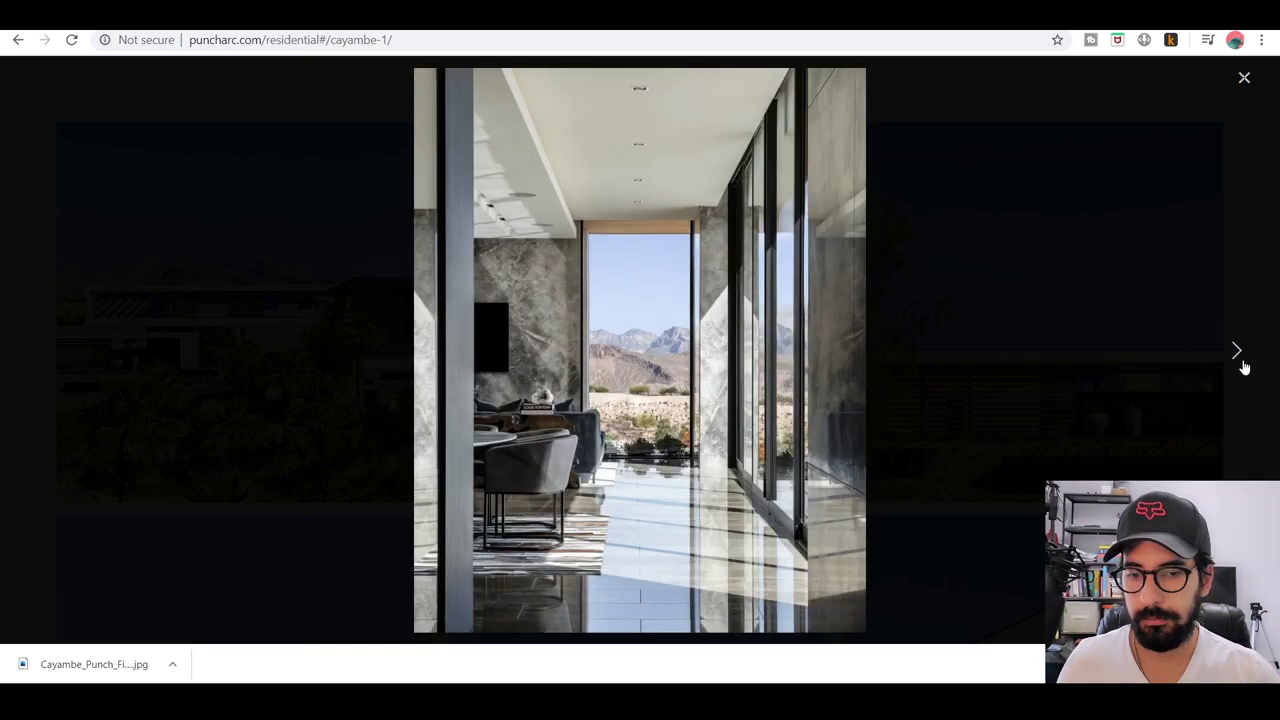
left_click(1244, 368)
left_click(1243, 366)
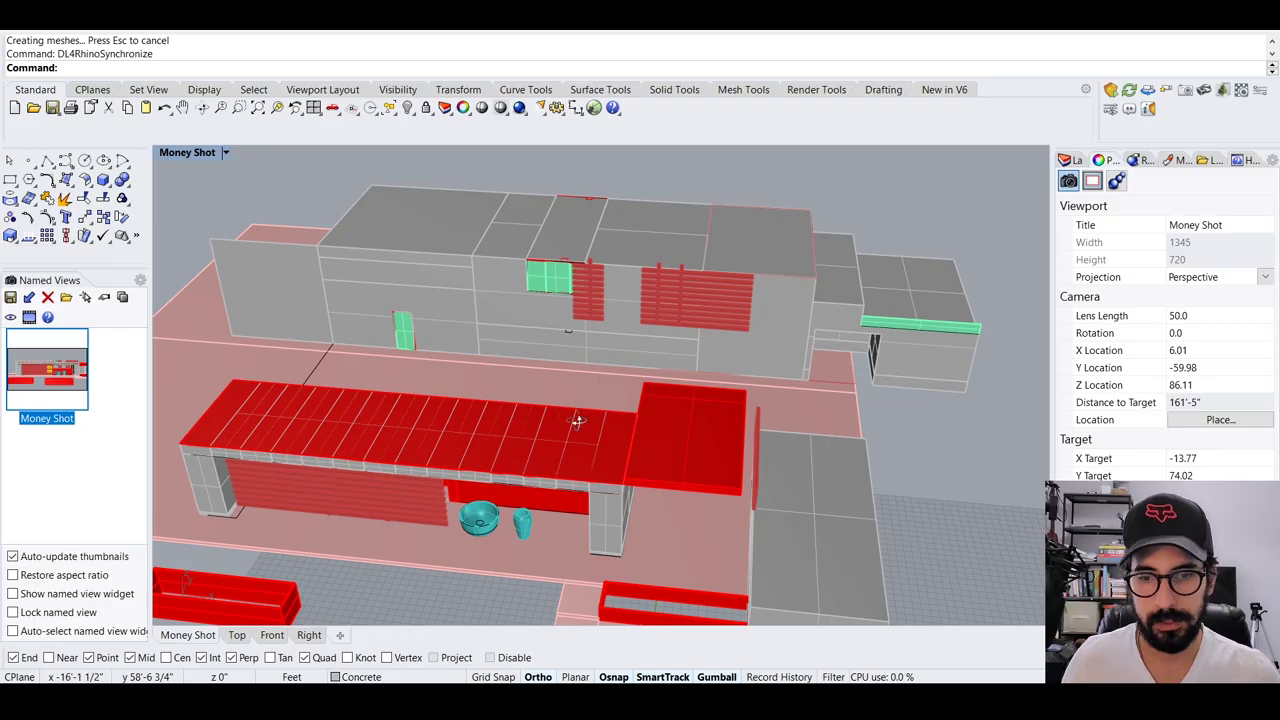
- Switch to Rhino and examine the house model's overall massing and front elevation in the Money Shot viewport
right_click_drag(618, 397, 589, 409)
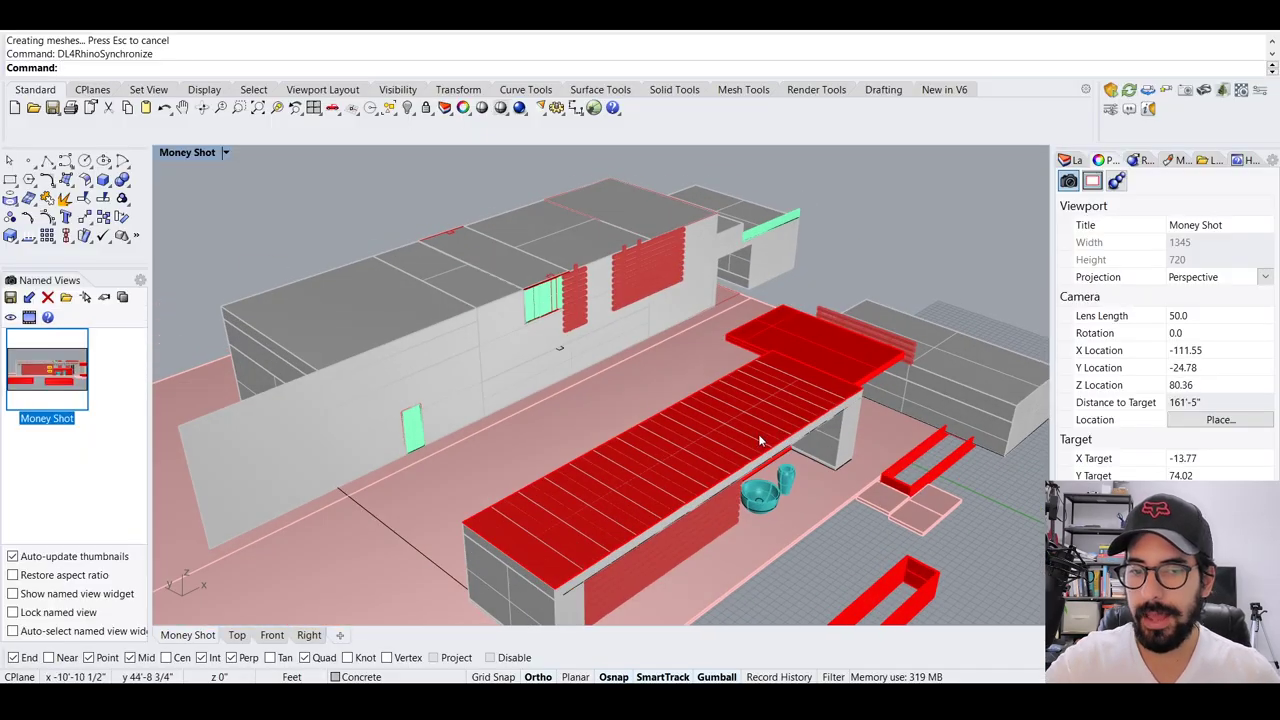
right_click_drag(720, 450, 585, 455)
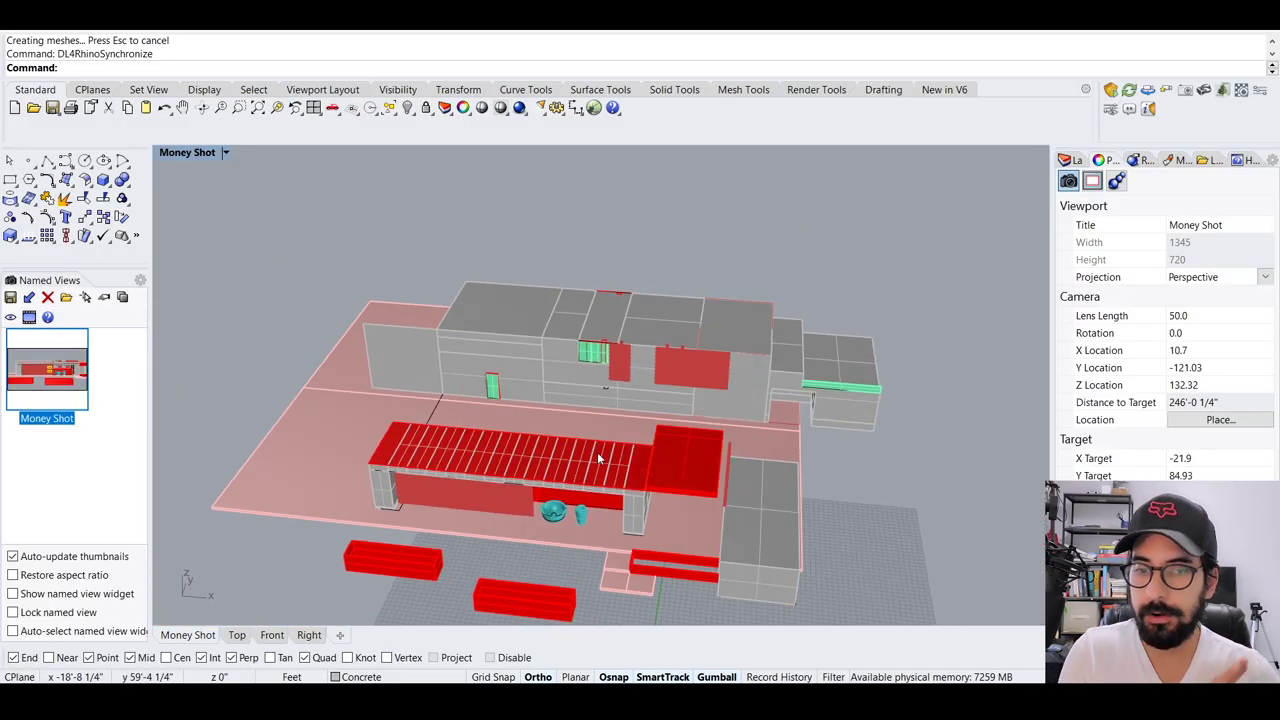
right_click_drag(758, 520, 794, 499)
mouse_move(620, 512)
right_mouse_down()
mouse_move(710, 505)
mouse_move(635, 495)
right_mouse_up()
right_click_drag(780, 563, 724, 467)
scroll(654, 446, "up", 6)
scroll(735, 502, "down", 4)
scroll(582, 390, "up", 5)
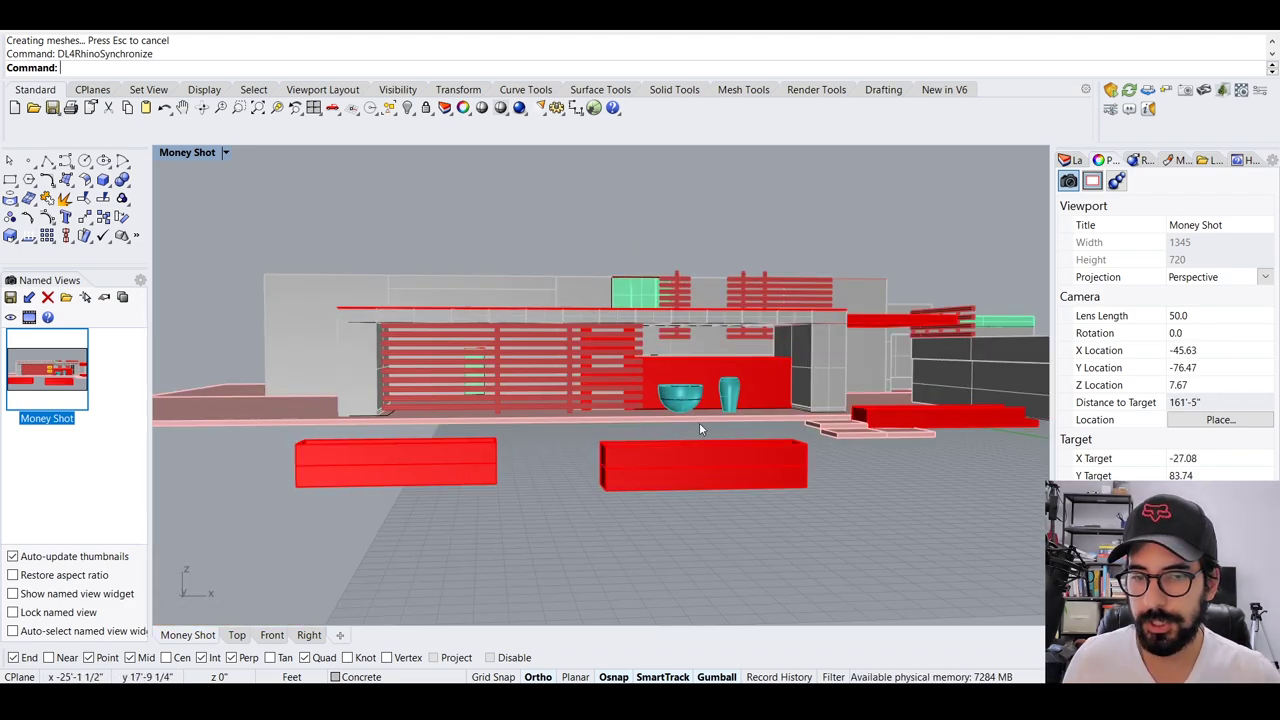
right_click_drag(675, 391, 675, 398)
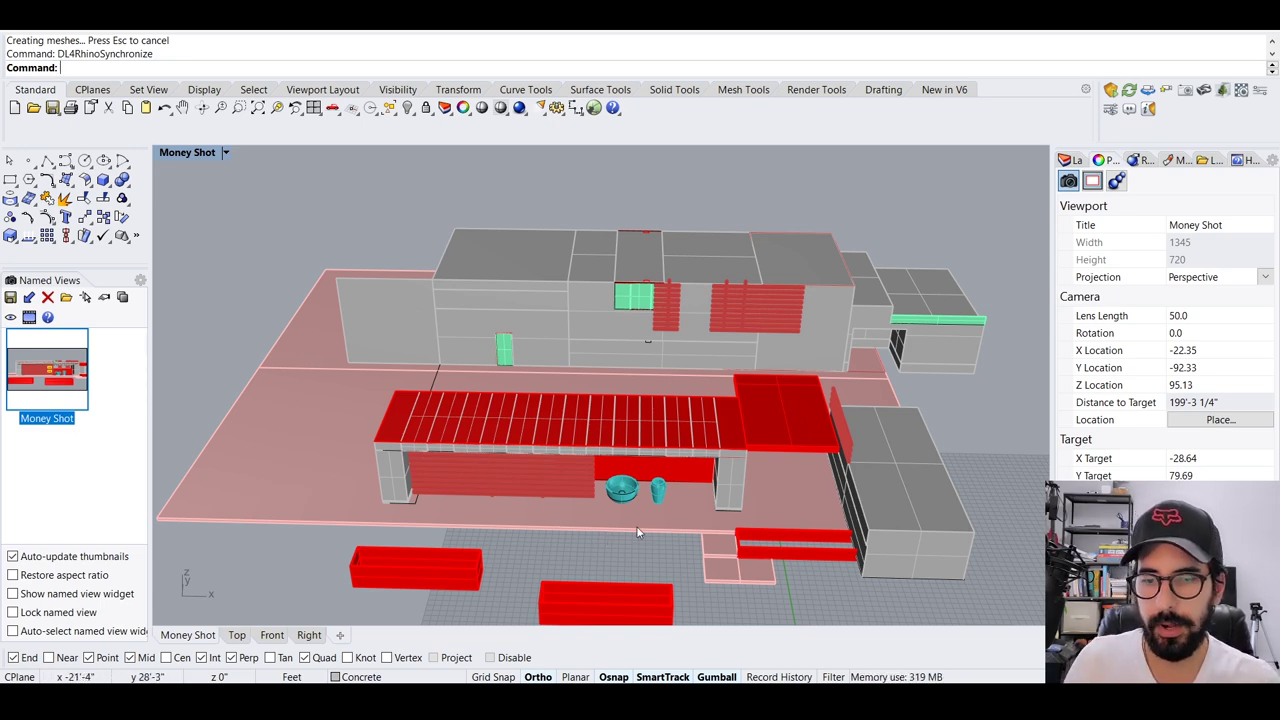
- Select the single-surface concrete wall extending from the rear building's end and examine how it reads from the front and from above
scroll(668, 424, "up", 5)
right_click_drag(573, 528, 660, 432)
scroll(842, 395, "up", 2)
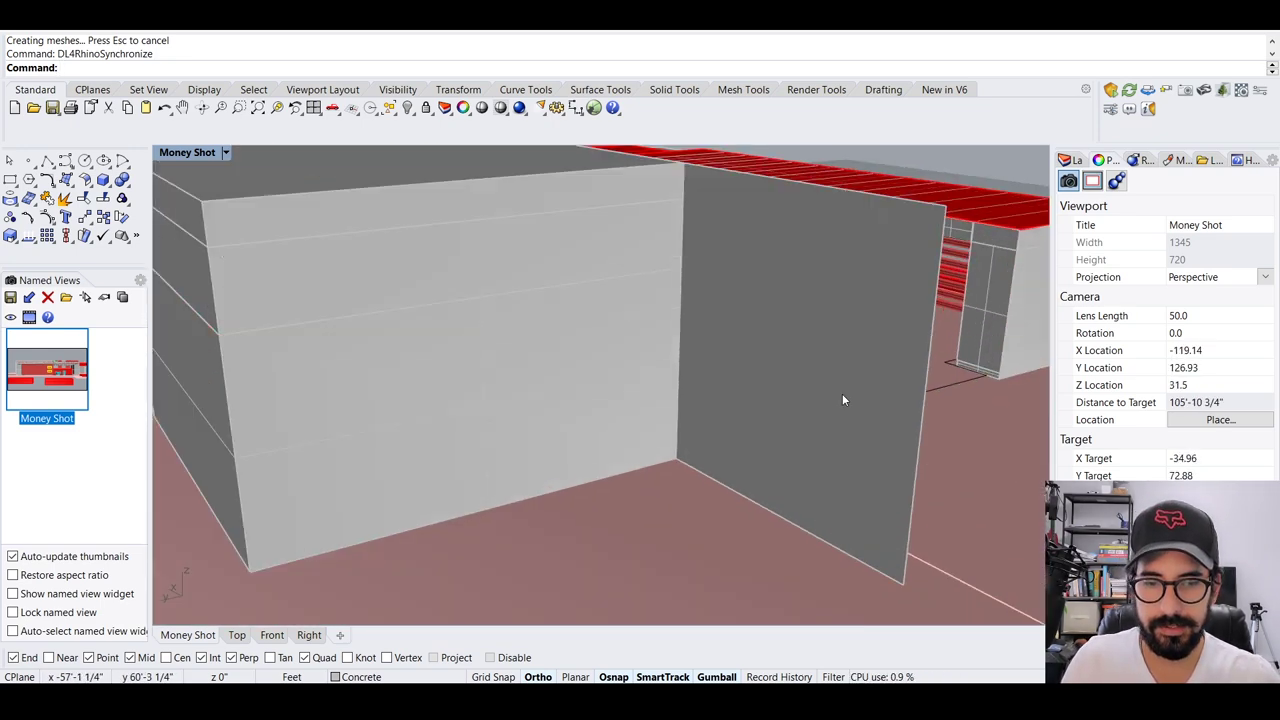
left_click(842, 395)
scroll(772, 415, "down", 3)
right_click_drag(868, 409, 555, 416)
scroll(514, 384, "down", 4)
scroll(391, 271, "up", 4)
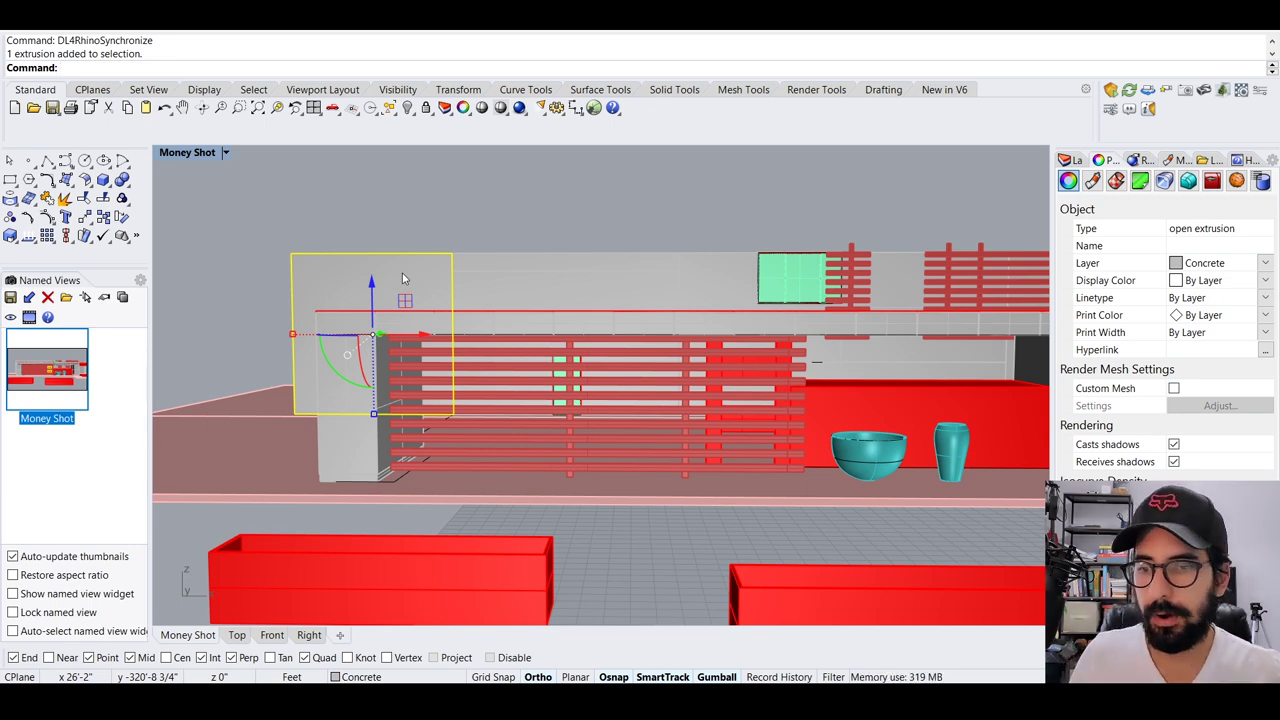
scroll(544, 446, "down", 4)
right_click_drag(432, 411, 592, 526)
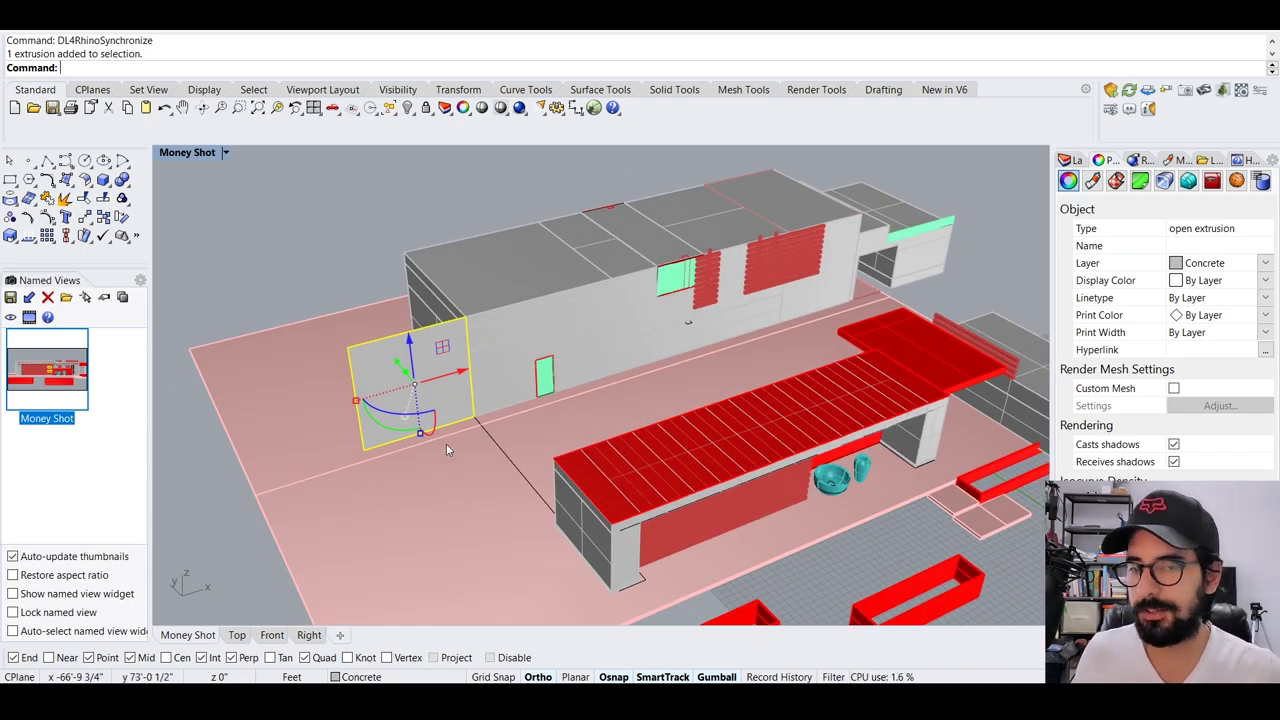
- Select the low concrete extrusions under the rear building to inspect them, and clear the selection
right_click_drag(864, 537, 797, 421)
scroll(780, 431, "up", 4)
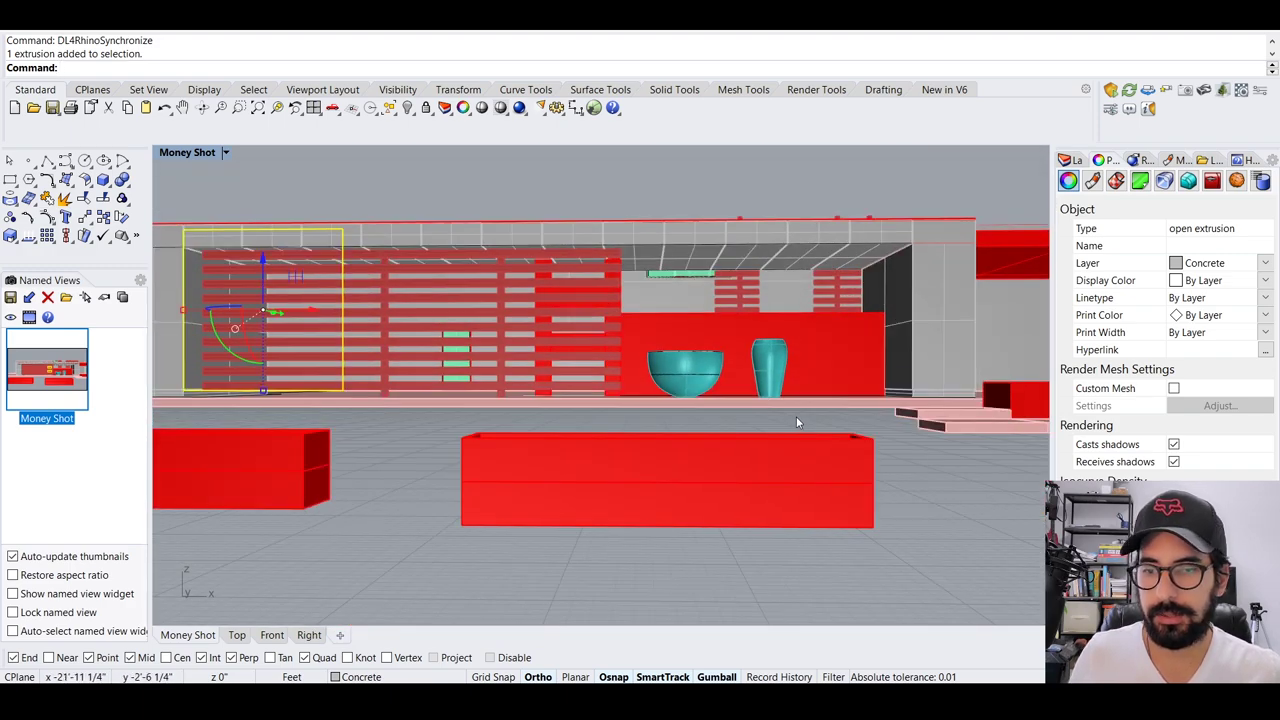
right_click_drag(633, 389, 655, 395)
right_click_drag(900, 440, 756, 457)
scroll(369, 344, "up", 3)
left_click(366, 281)
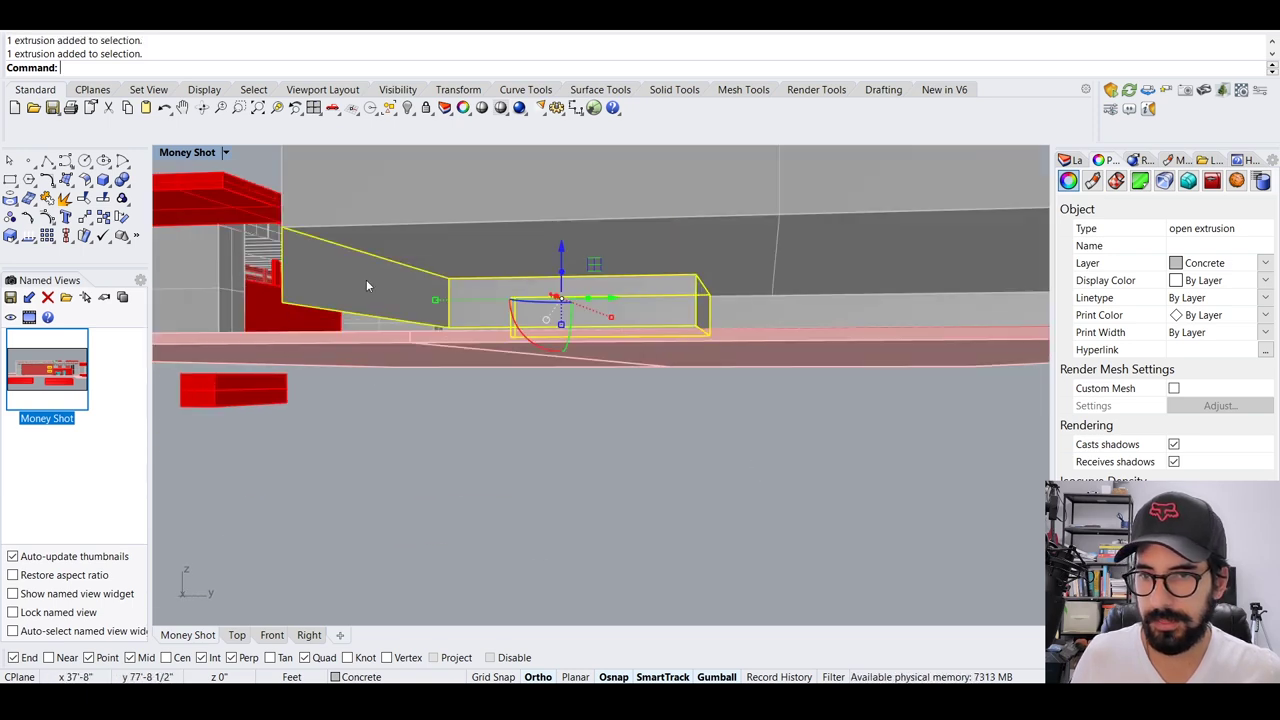
left_click(409, 409)
right_click_drag(606, 437, 531, 451)
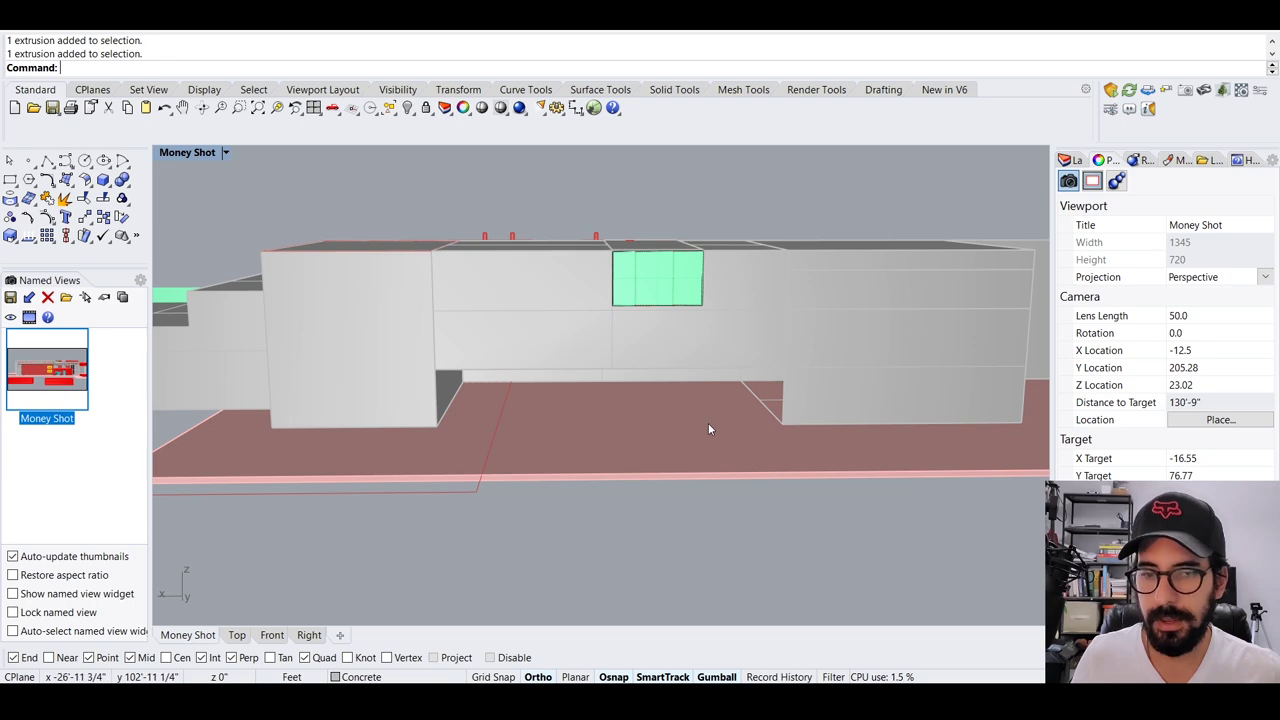
- Inspect the bowl and vase planters up close, and select the slate canopy beside the front structure's roof
right_click_drag(892, 527, 651, 457)
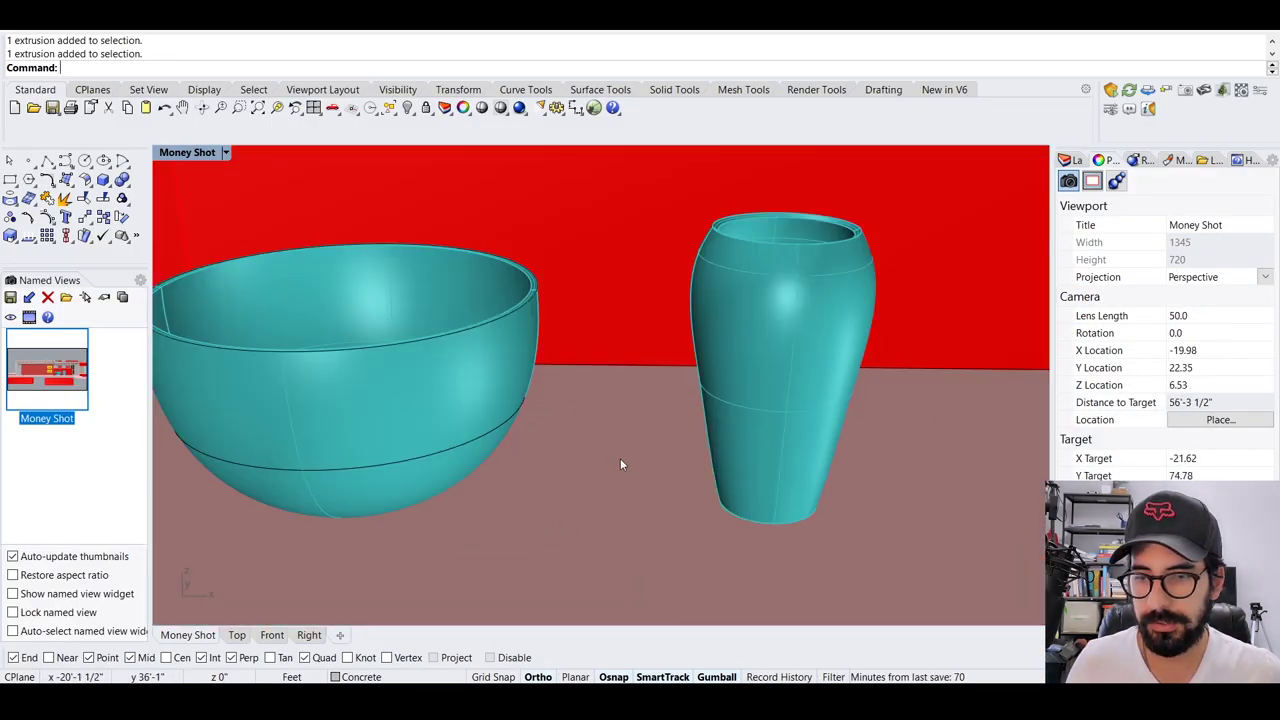
scroll(620, 459, "down", 2)
scroll(562, 472, "down", 6)
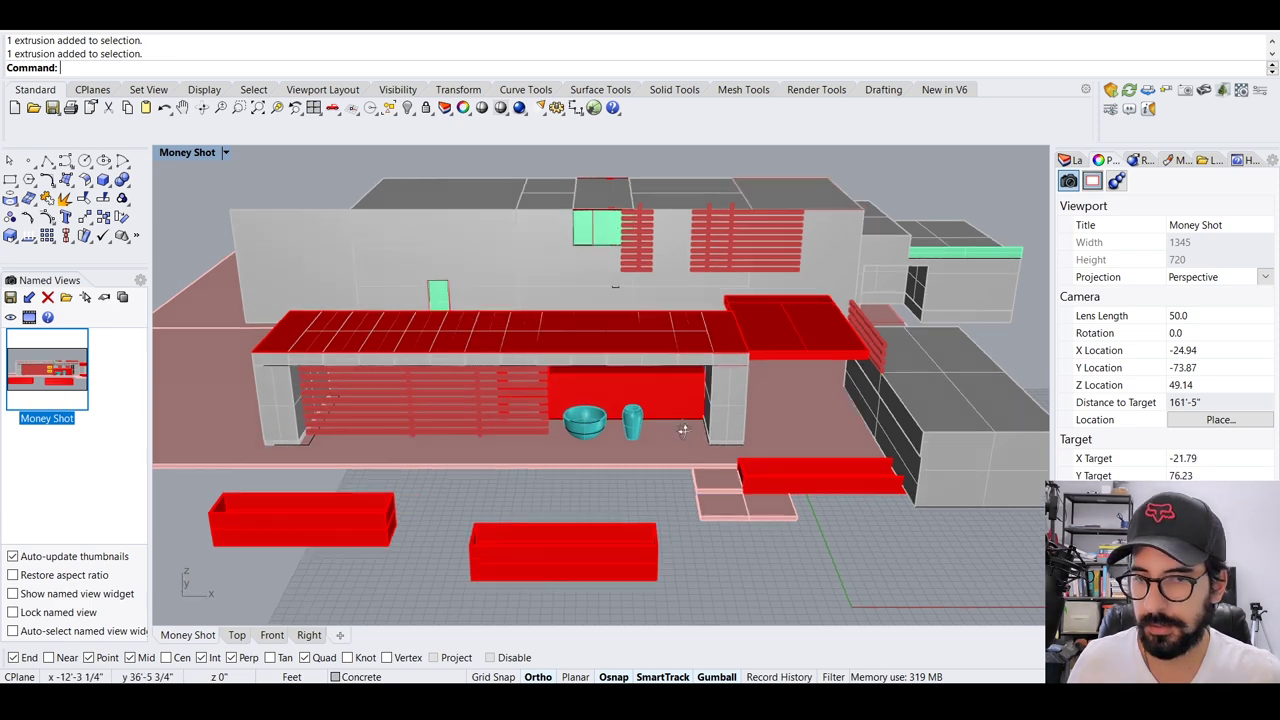
right_click_drag(682, 430, 637, 436)
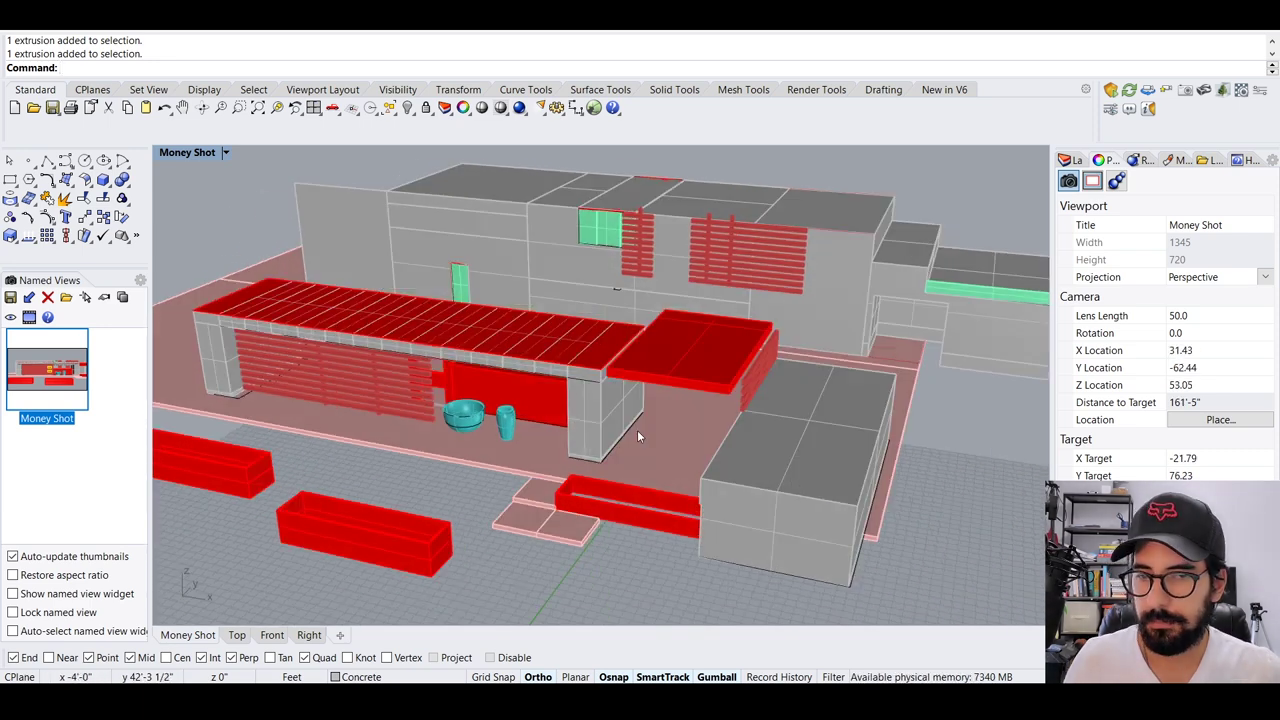
left_click(718, 392)
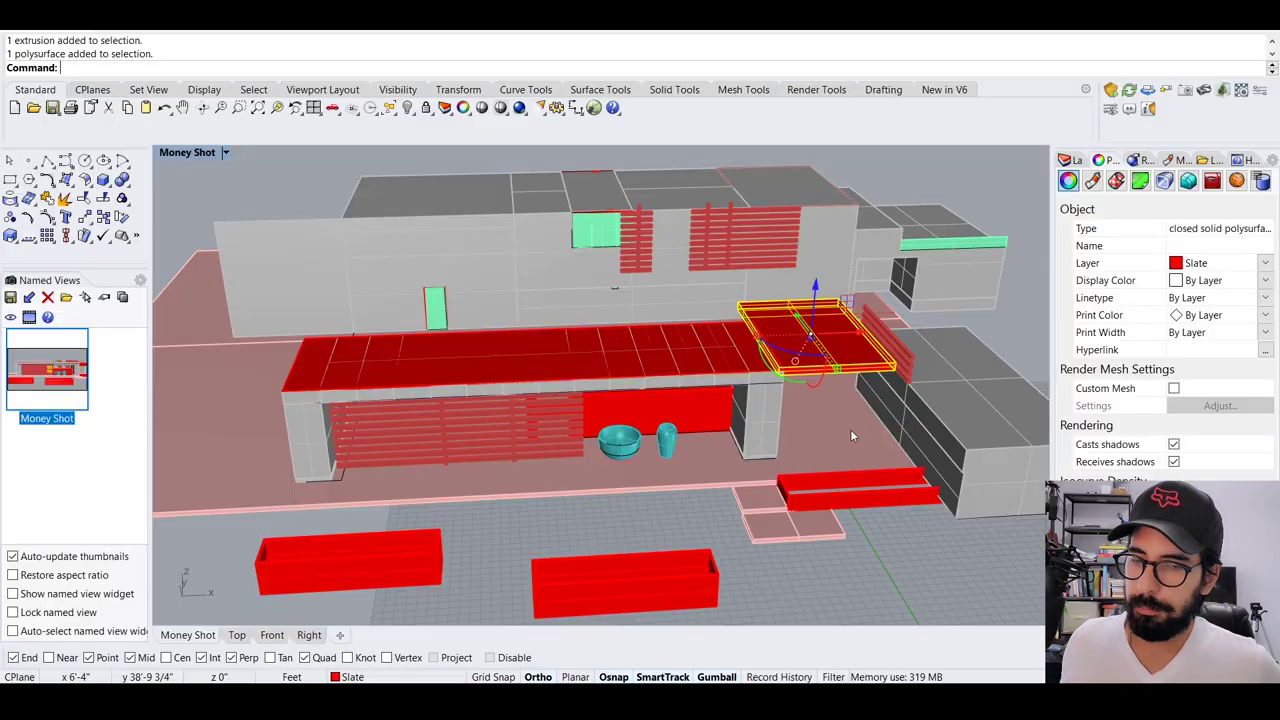
- Examine how the slate canopy sits between the front structure, the rear building and the side volume from several angles
right_click_drag(607, 450, 288, 350)
scroll(286, 349, "up", 5)
scroll(370, 355, "down", 9)
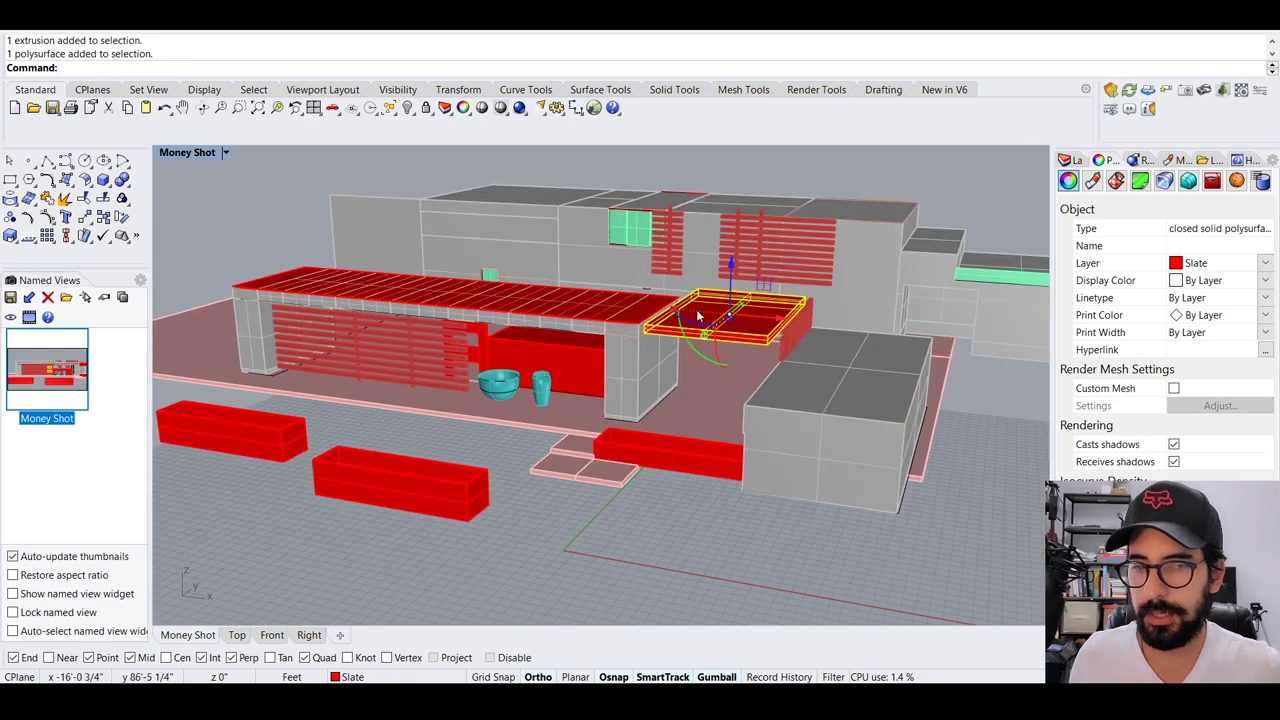
scroll(702, 312, "up", 8)
scroll(691, 316, "down", 3)
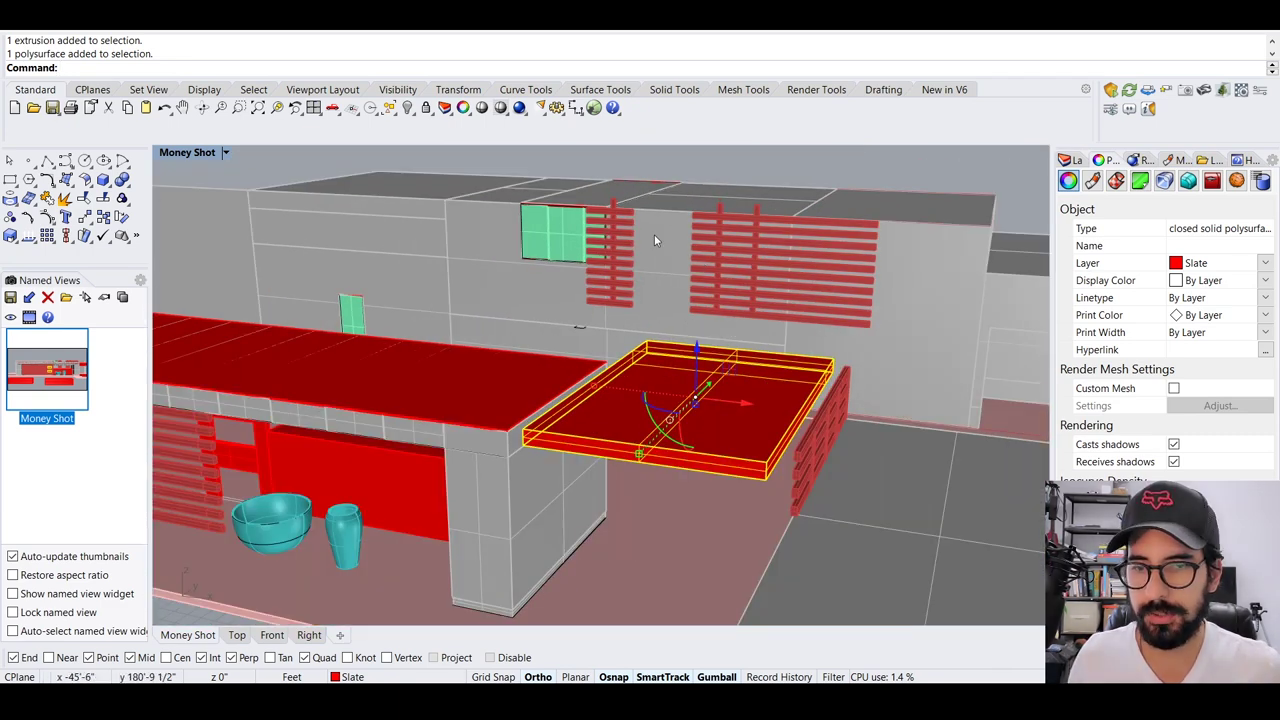
scroll(751, 266, "up", 3)
scroll(858, 393, "down", 3)
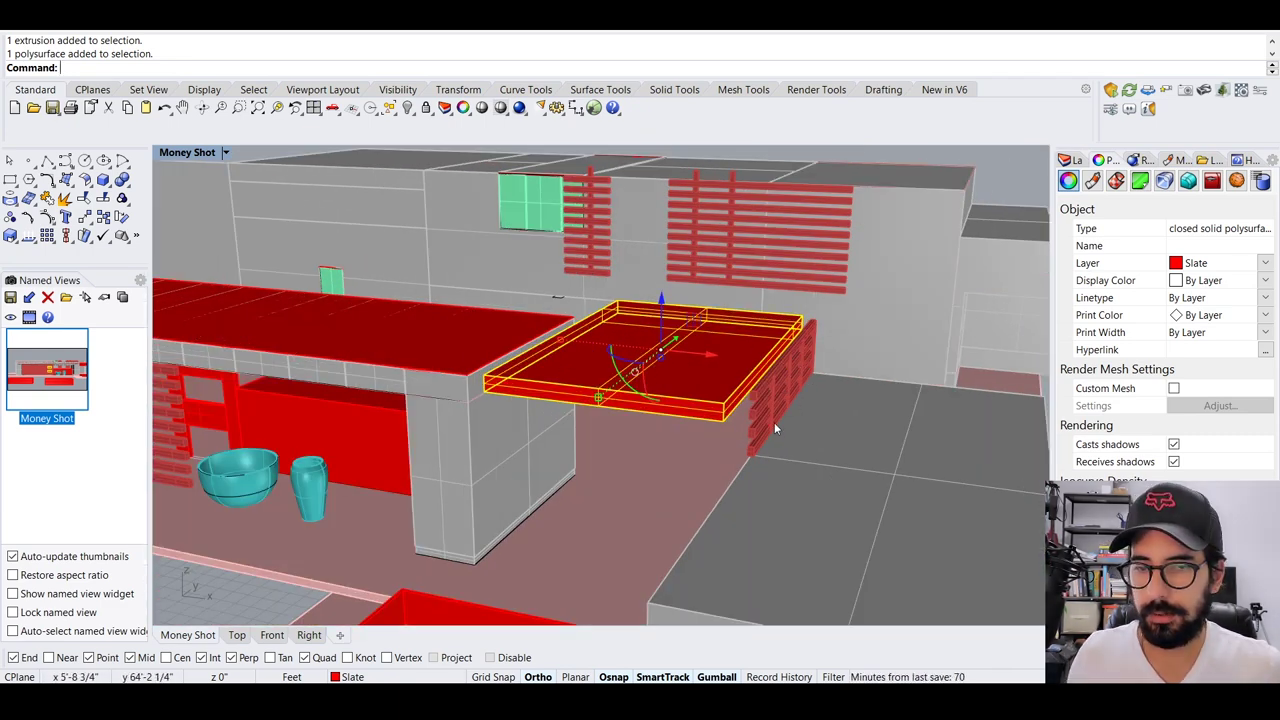
right_click_drag(772, 423, 717, 384)
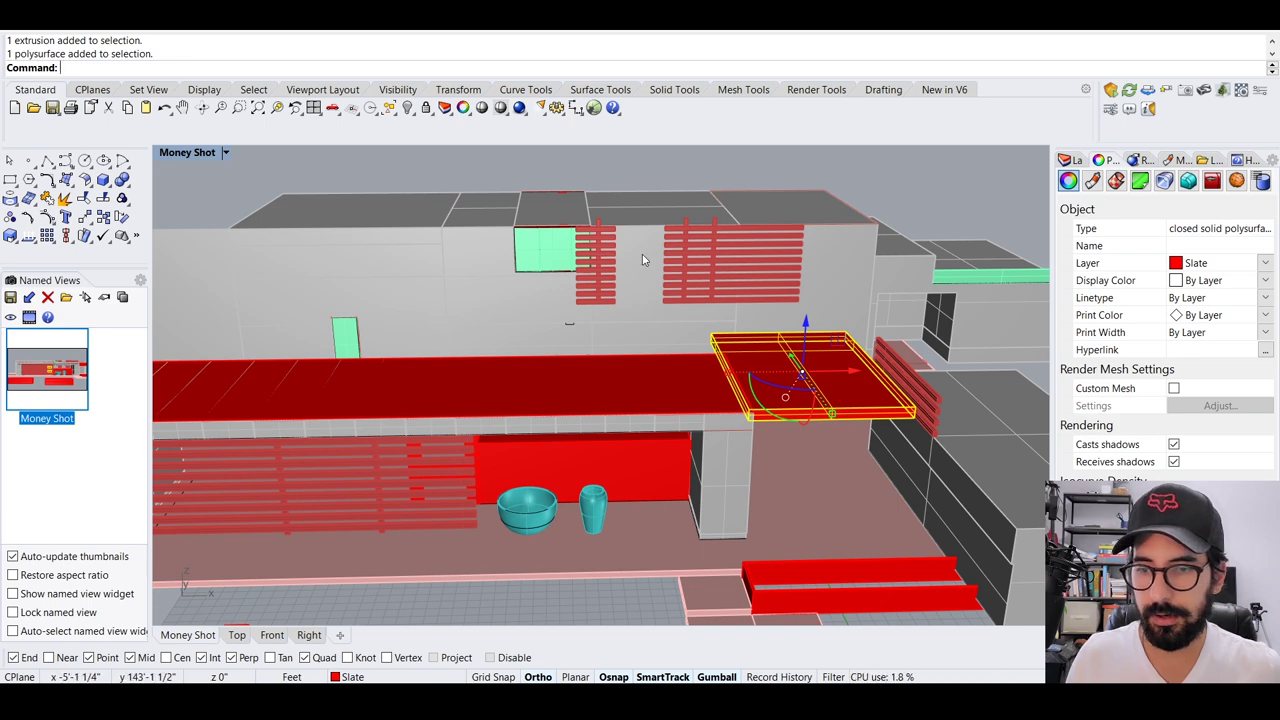
scroll(494, 404, "down", 3)
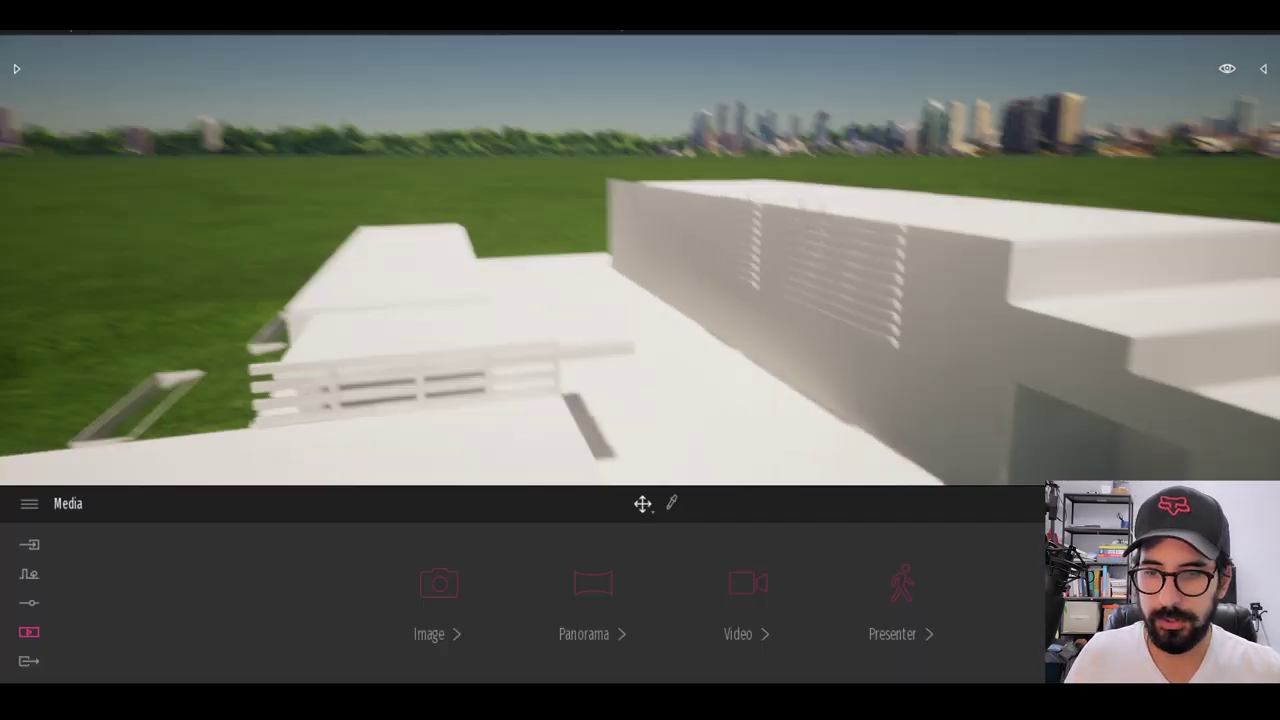
right_click_drag(560, 260, 720, 268)
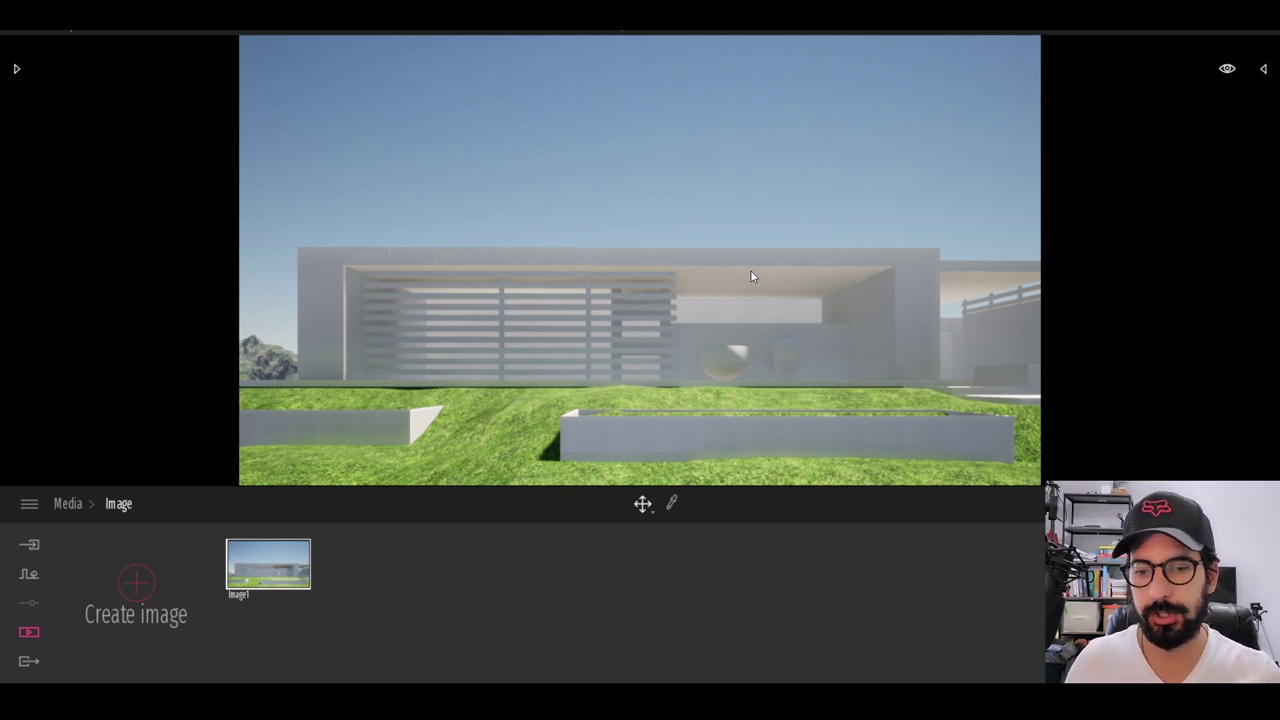
- In Twinmotion, apply Reflective glass to the windows and Soft concrete 01 to the concrete structure, using the reference photo as a guide
key("alt+Tab")
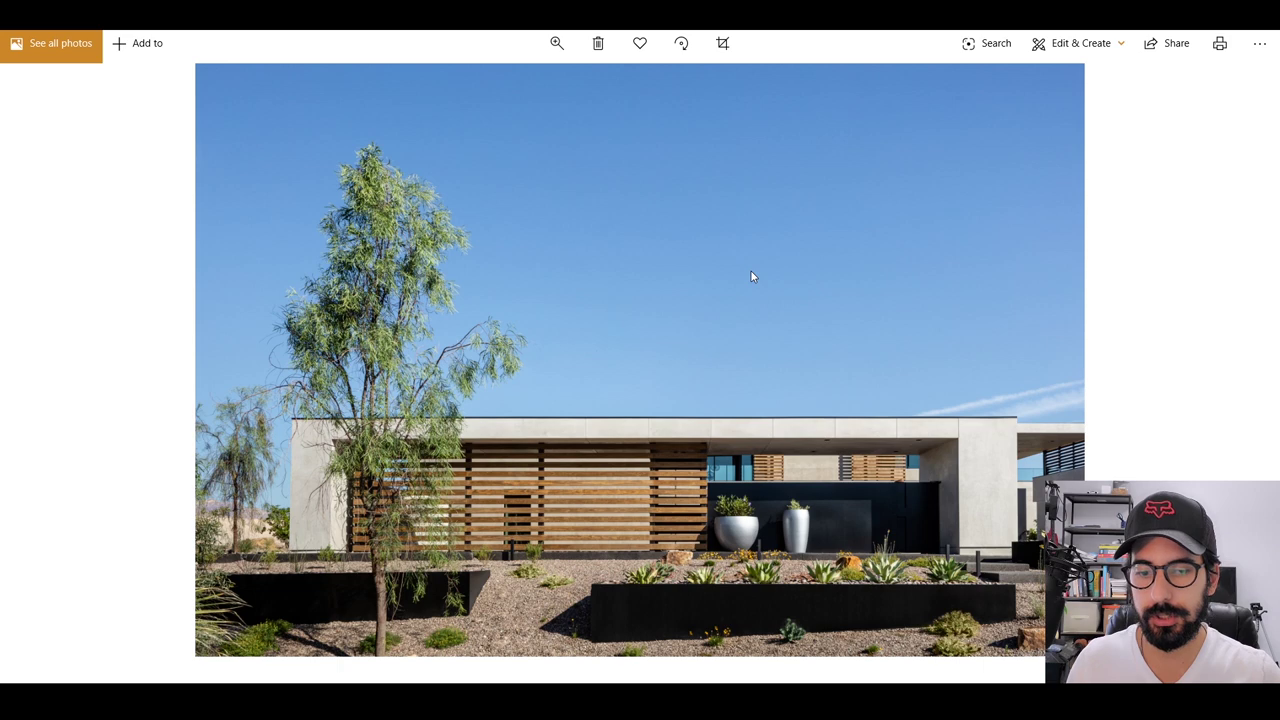
key("alt+Tab")
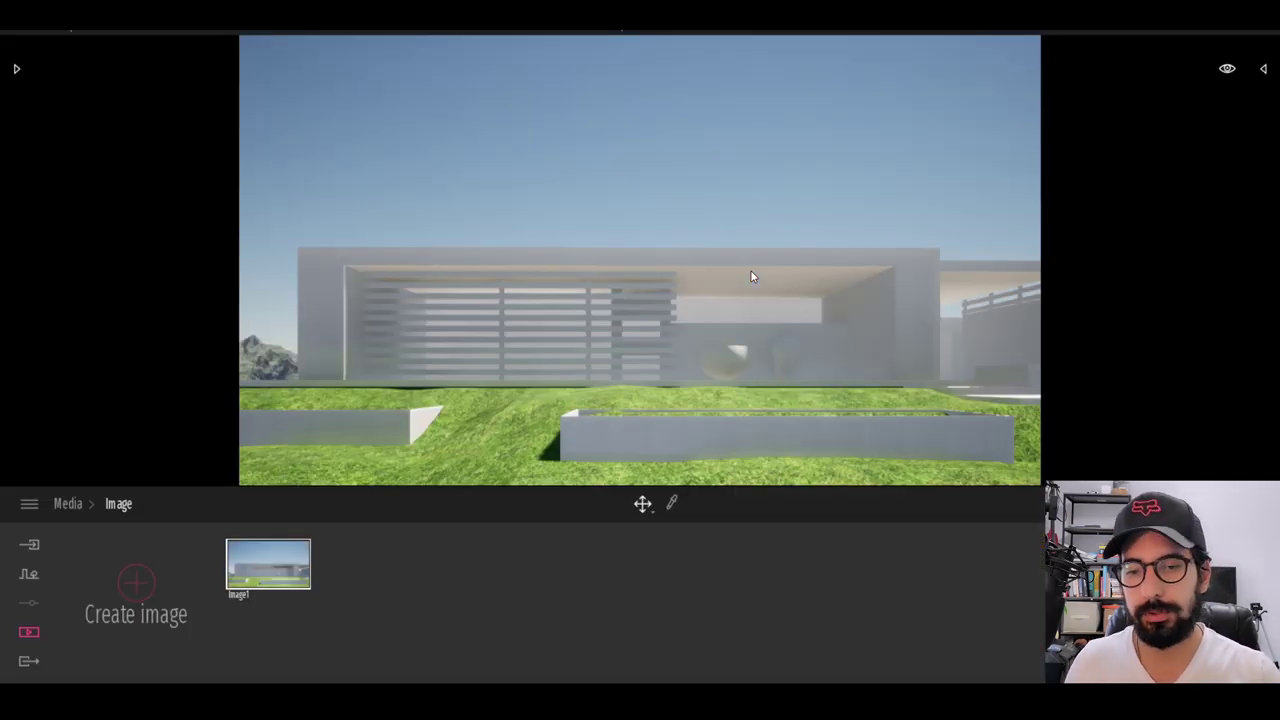
left_click(15, 71)
mouse_move(194, 232)
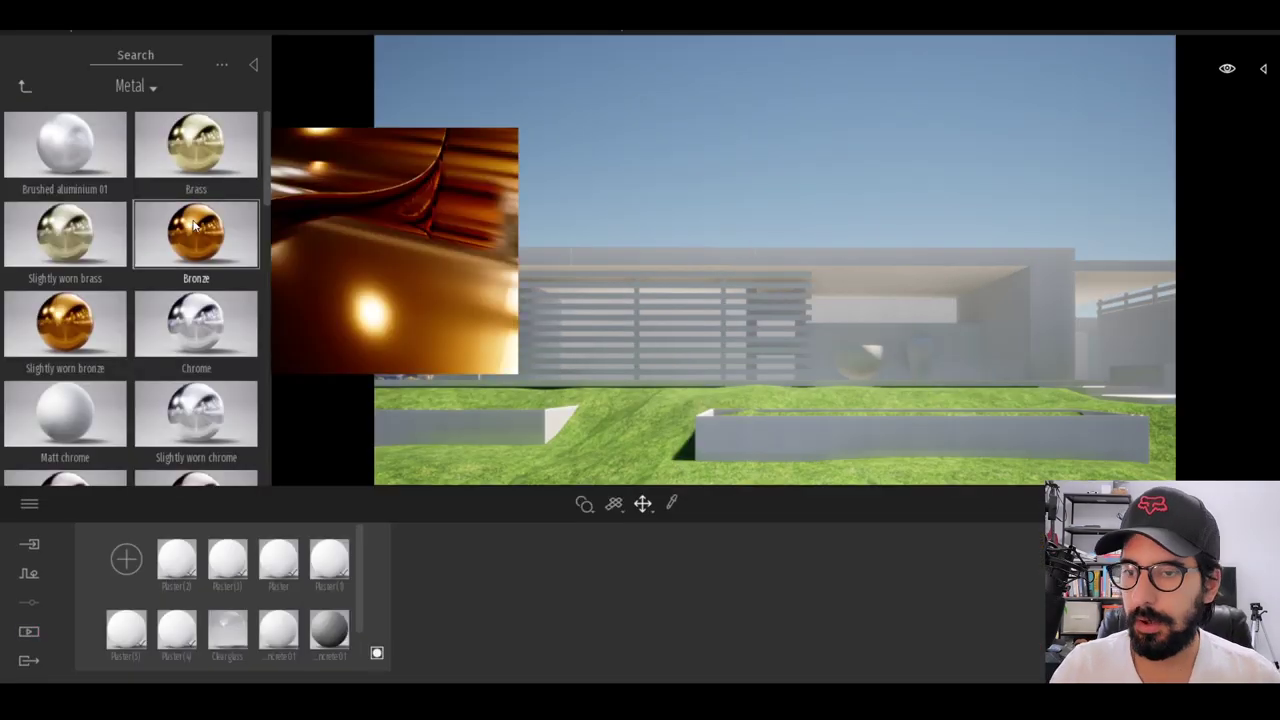
left_click_drag(195, 237, 330, 200)
mouse_move(155, 126)
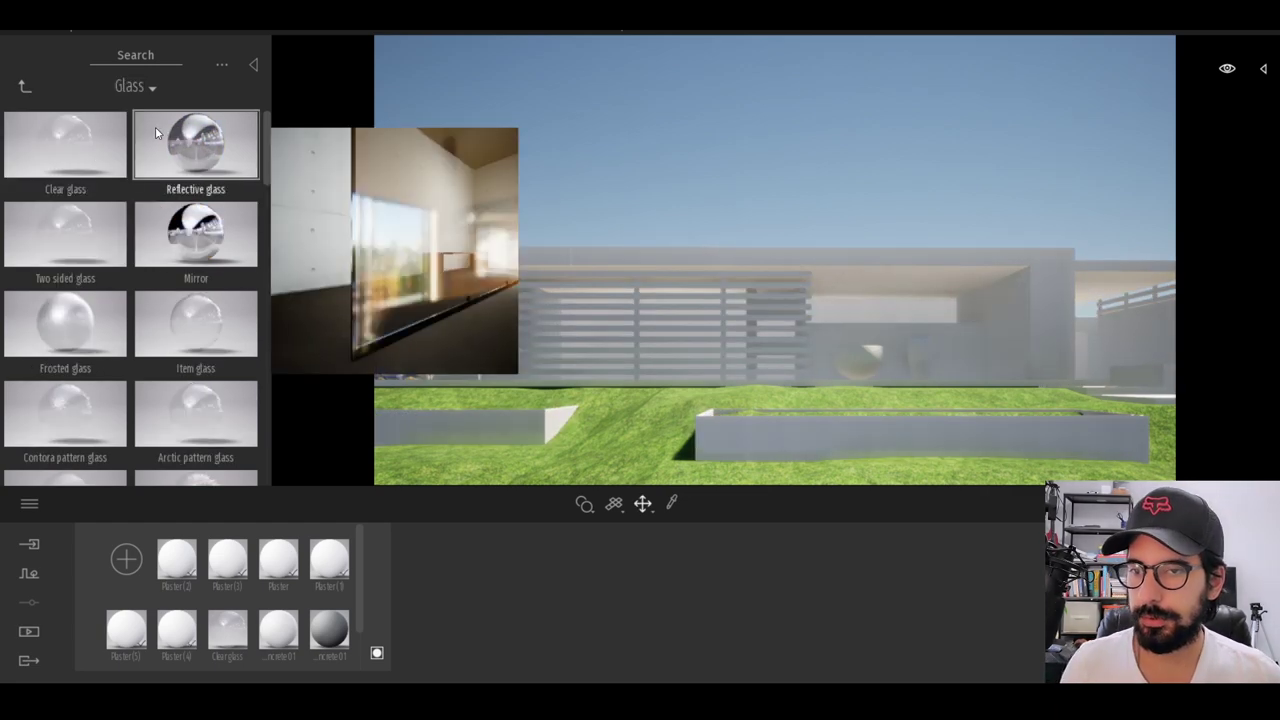
left_click_drag(170, 148, 746, 282)
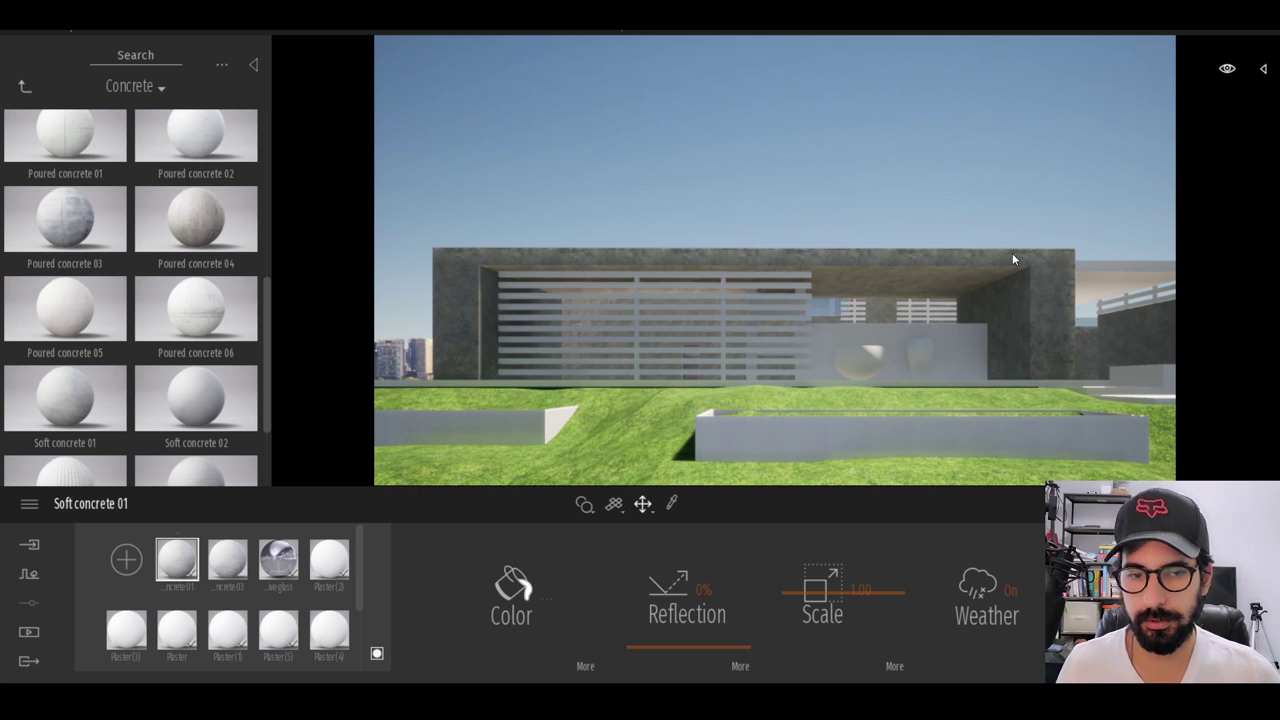
- Set Image1's location to the western United States with a day time of 15:51 in September
left_click(29, 631)
left_click(451, 640)
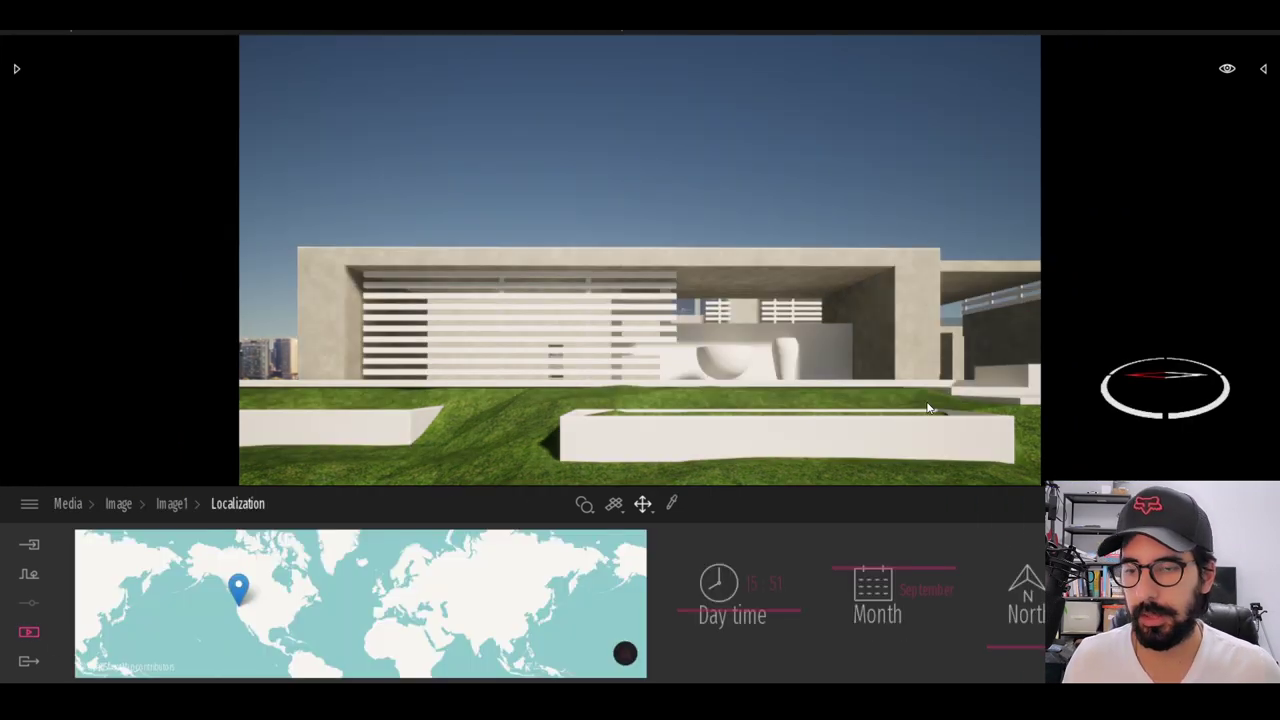
key("alt+Tab")
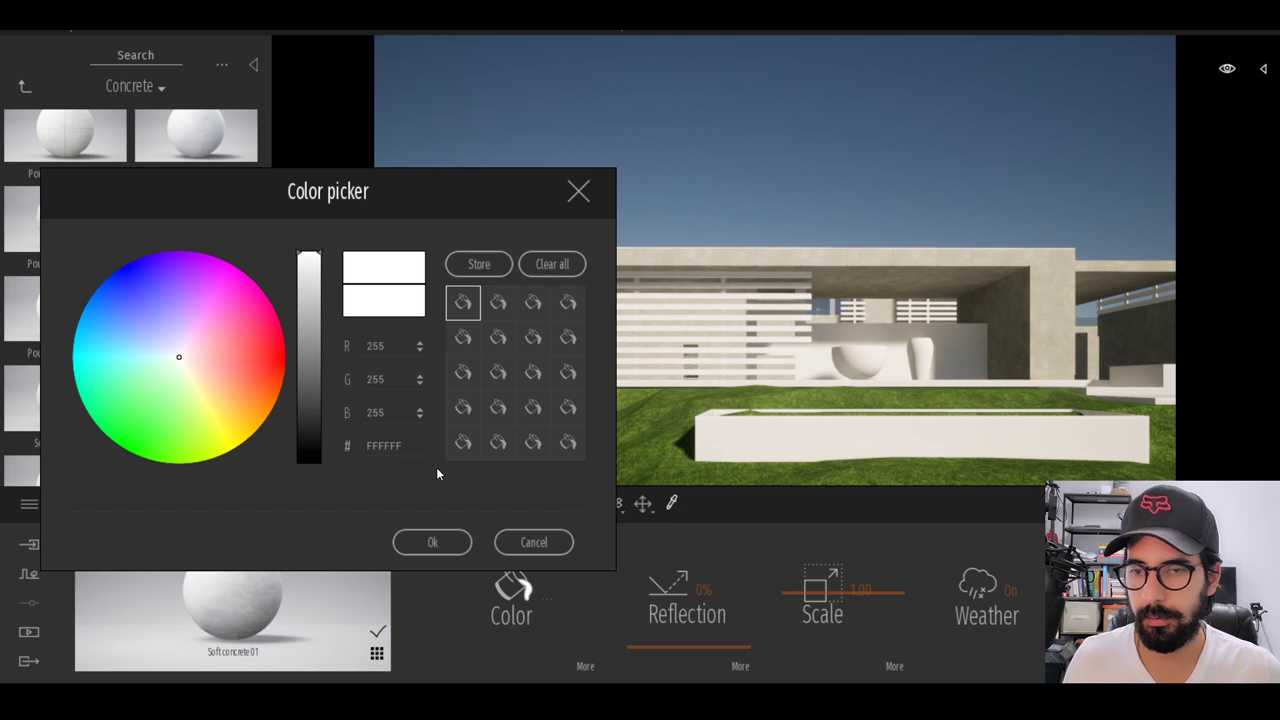
- Leave the concrete colour unchanged, browse the concrete library, and set the scale of Bare concrete 03 to 0.35
left_click(578, 191)
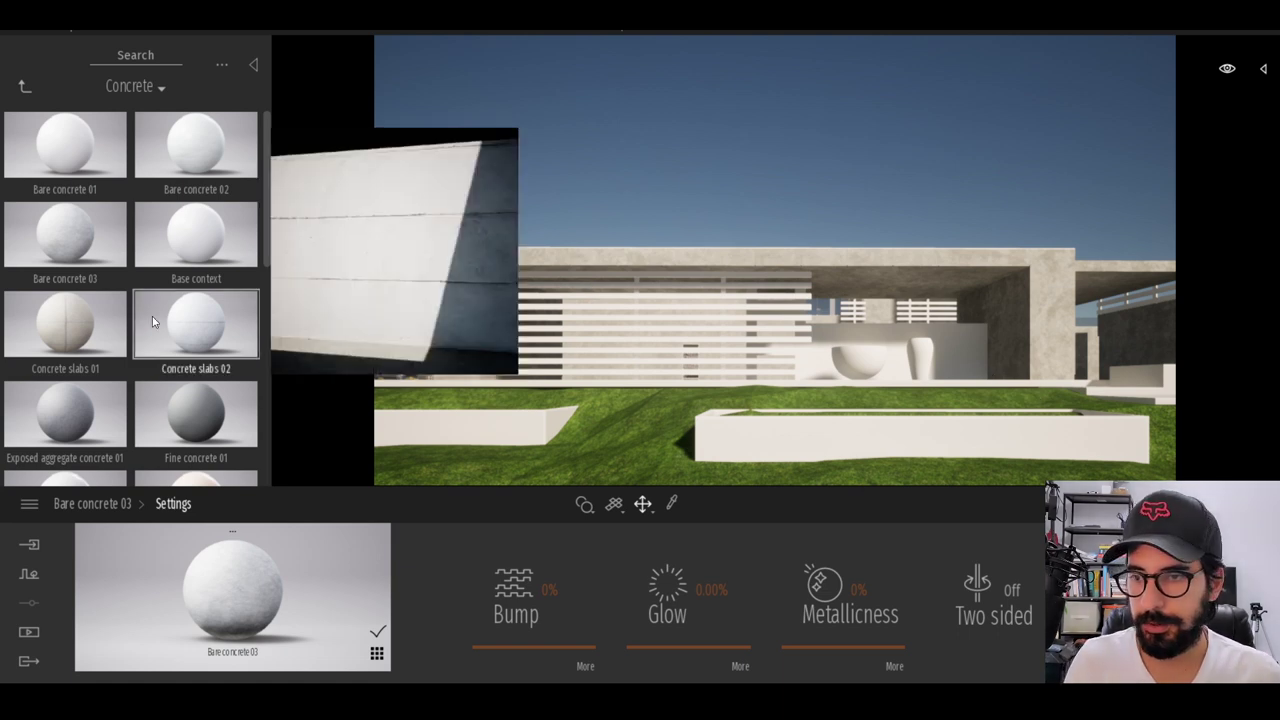
scroll(152, 321, "down", 5)
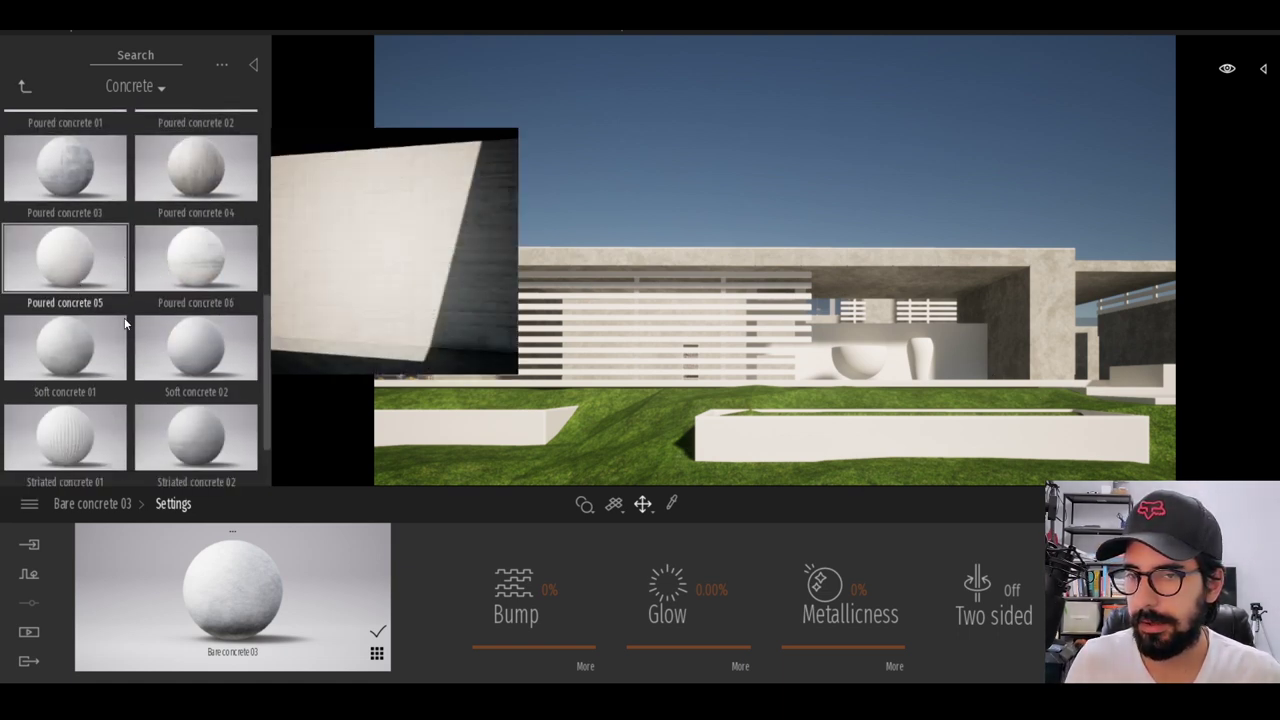
scroll(125, 323, "down", 2)
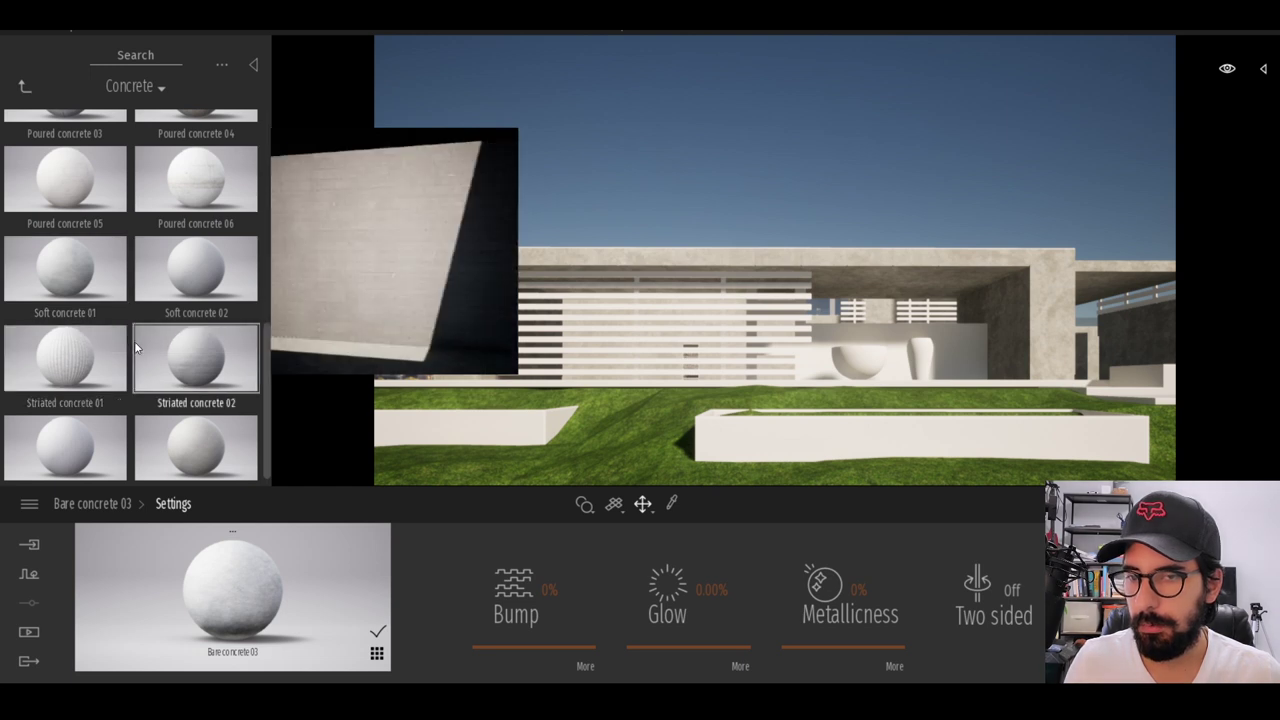
left_click_drag(137, 348, 142, 350)
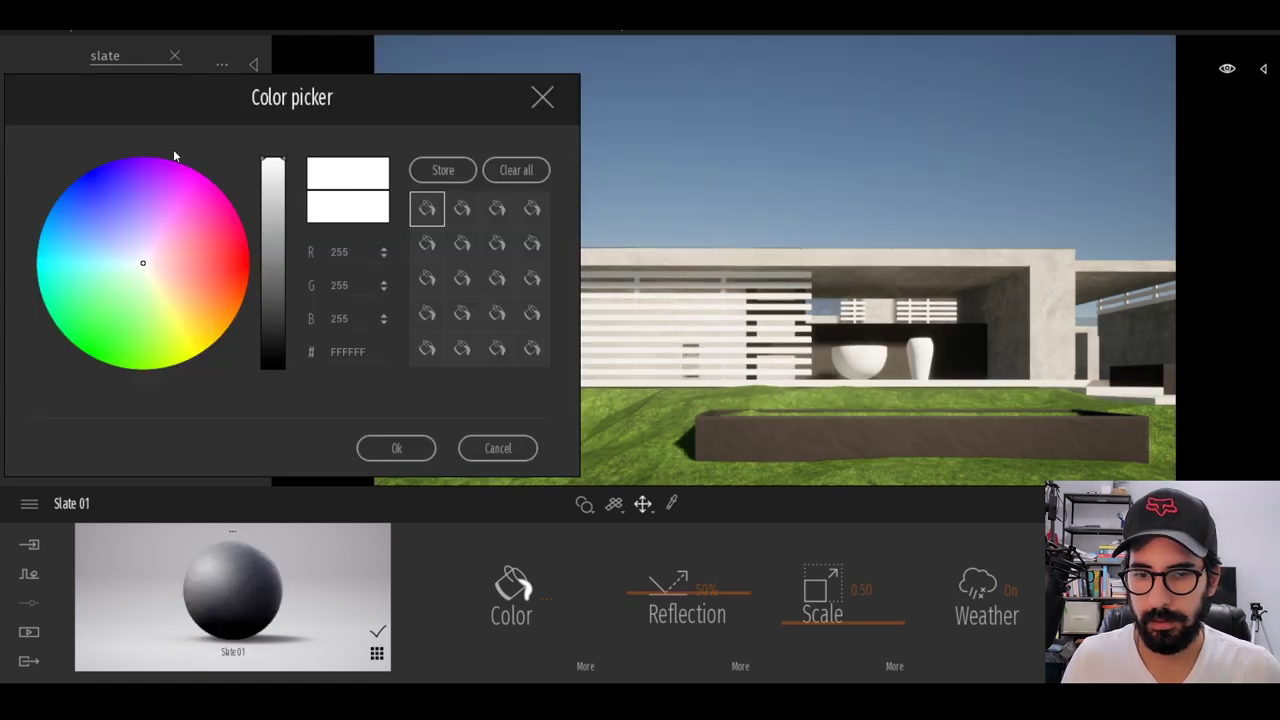
- Apply Slate 01 to the rectangular planters and entry wall, and darken its colour to match the reference photo
left_click(288, 331)
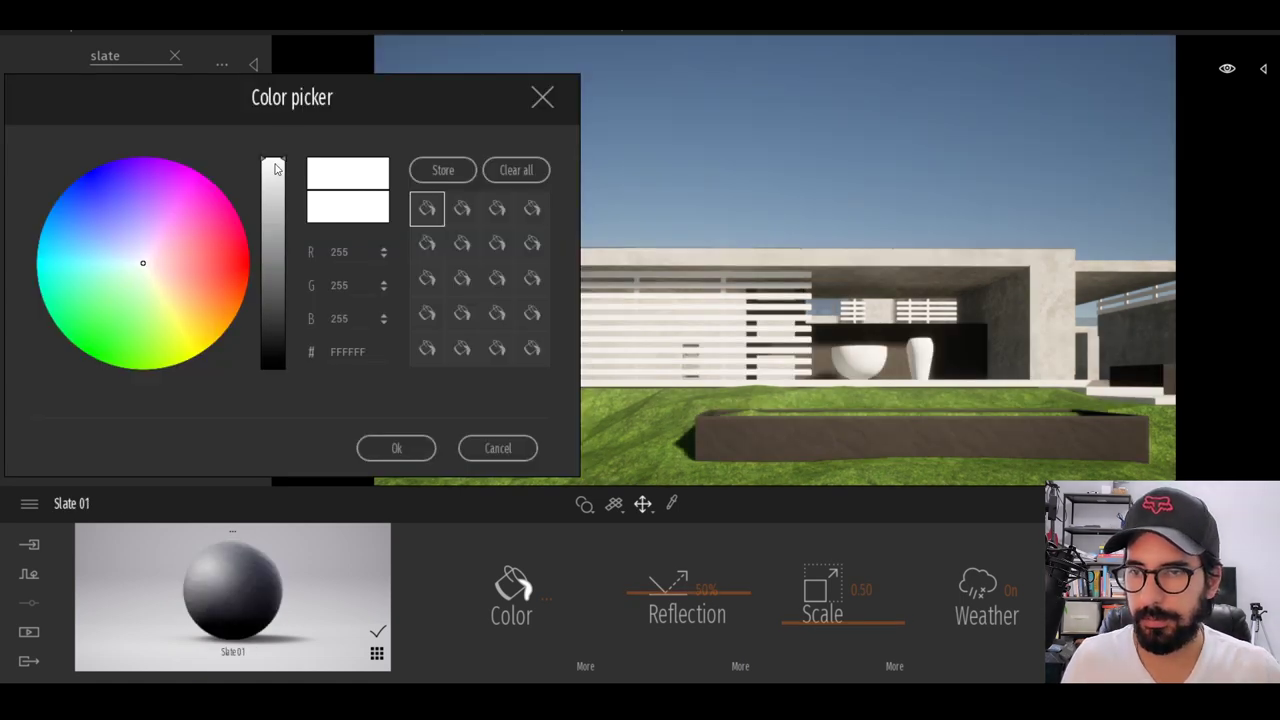
left_click_drag(288, 331, 284, 368)
left_click(396, 448)
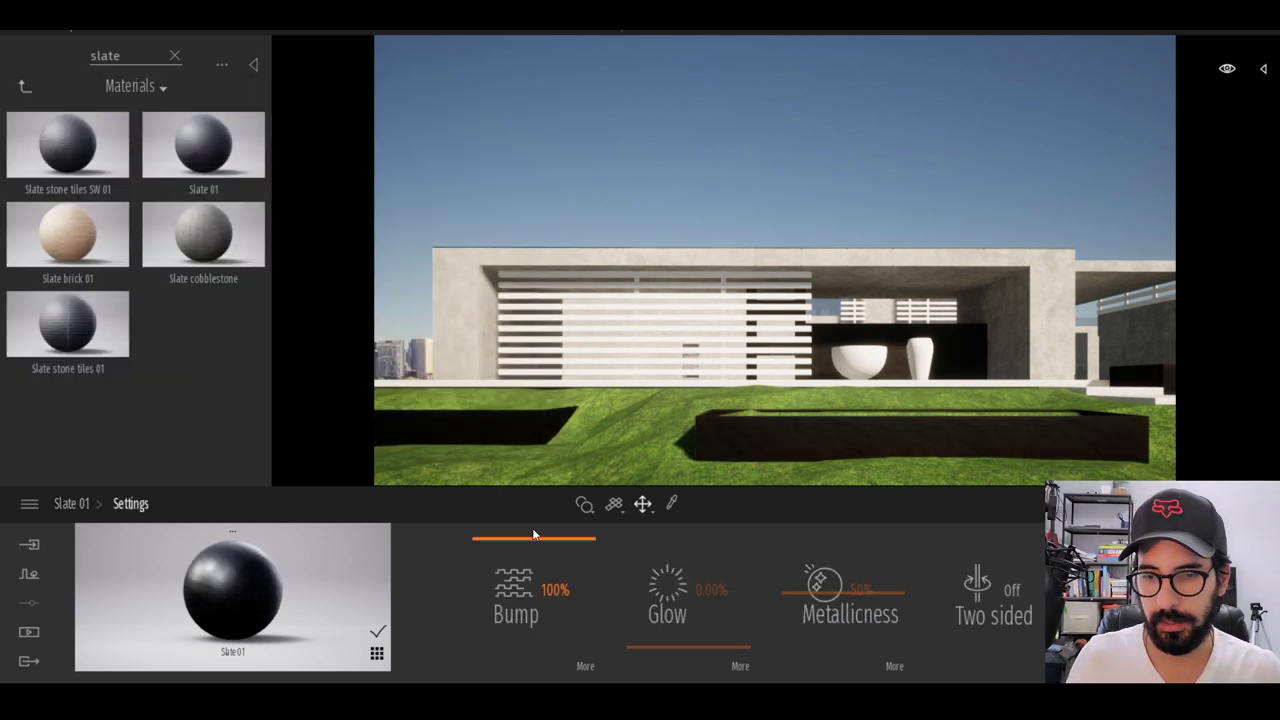
left_click_drag(534, 535, 521, 623)
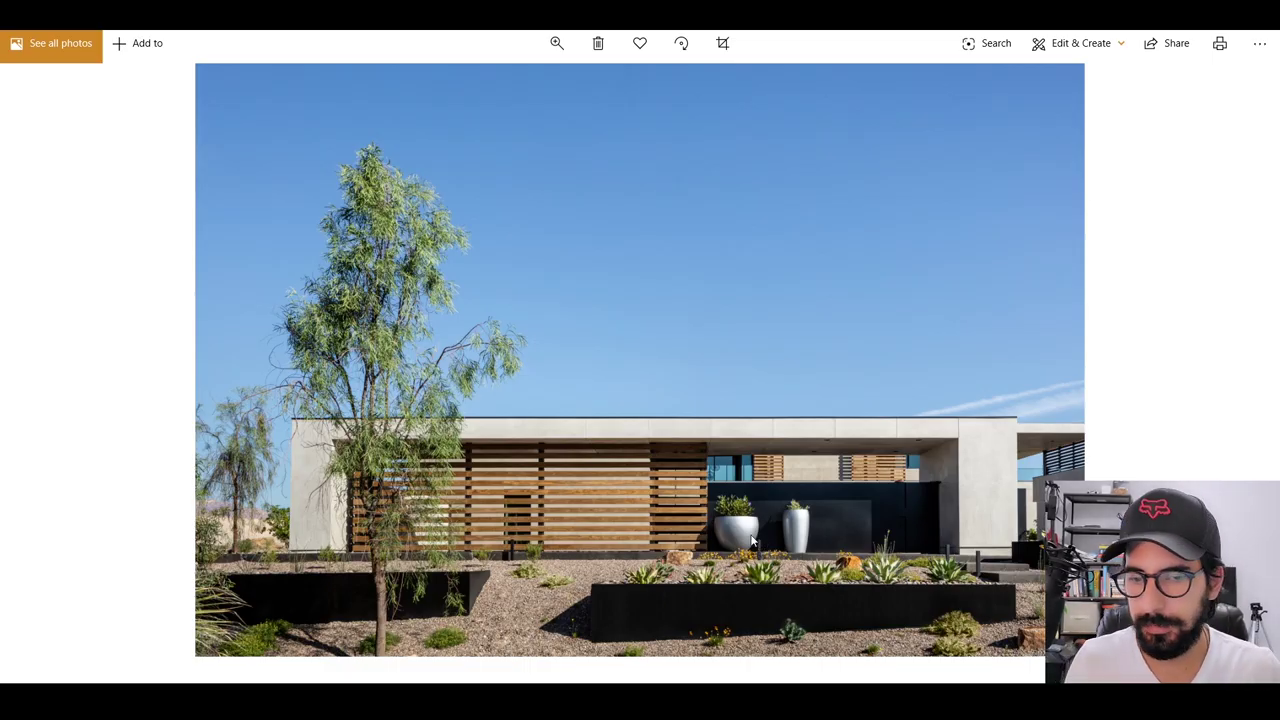
- Apply Aluminium siding 01 to the bowl and vase planters, with a scale of 0.02 and a reflection of 54%
key("alt+Tab")
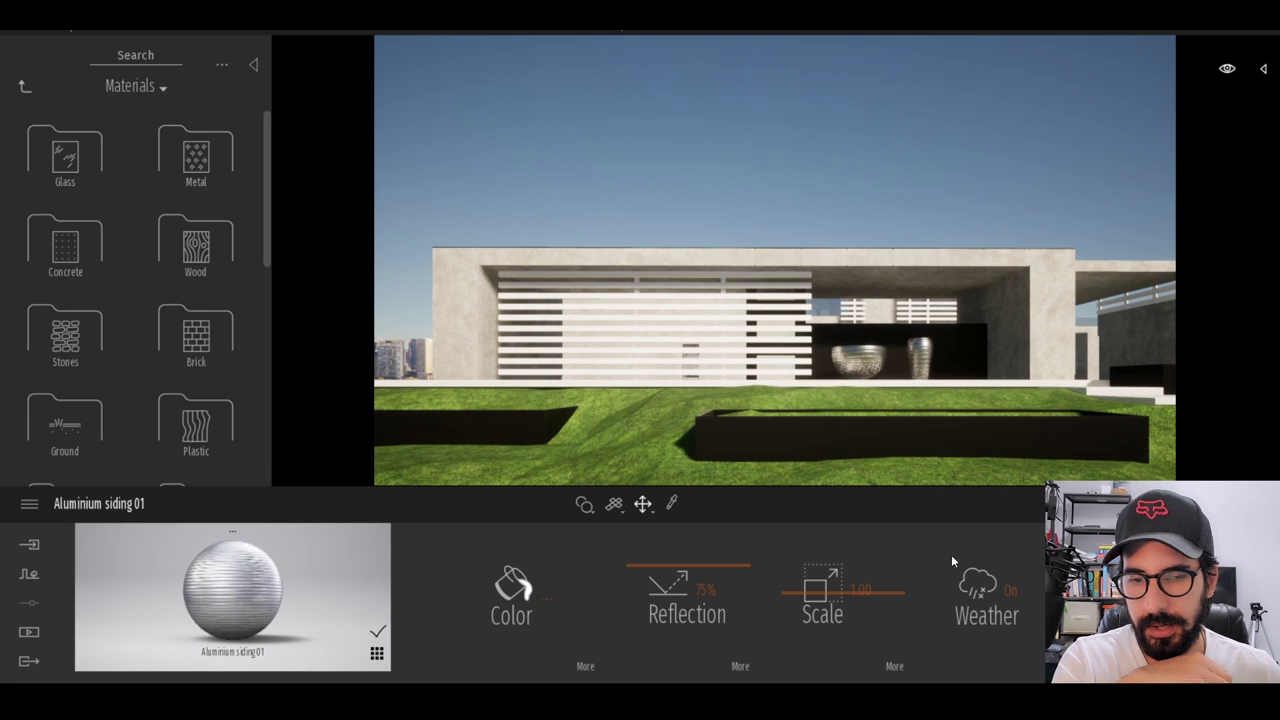
left_click_drag(826, 602, 826, 609)
left_click_drag(826, 609, 826, 655)
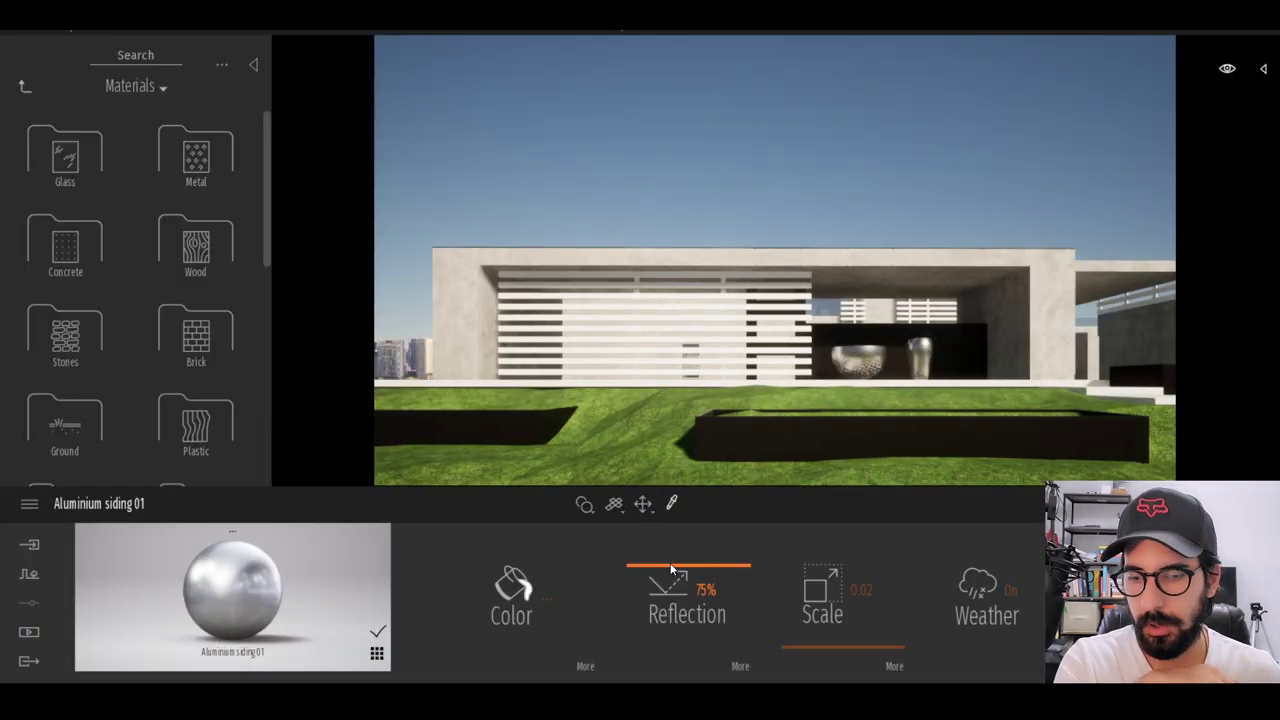
left_click_drag(672, 568, 668, 578)
- Apply Ash 06 G wood to the slatted screens, with a darker brown tint and a larger texture scale
left_click(195, 248)
mouse_move(188, 258)
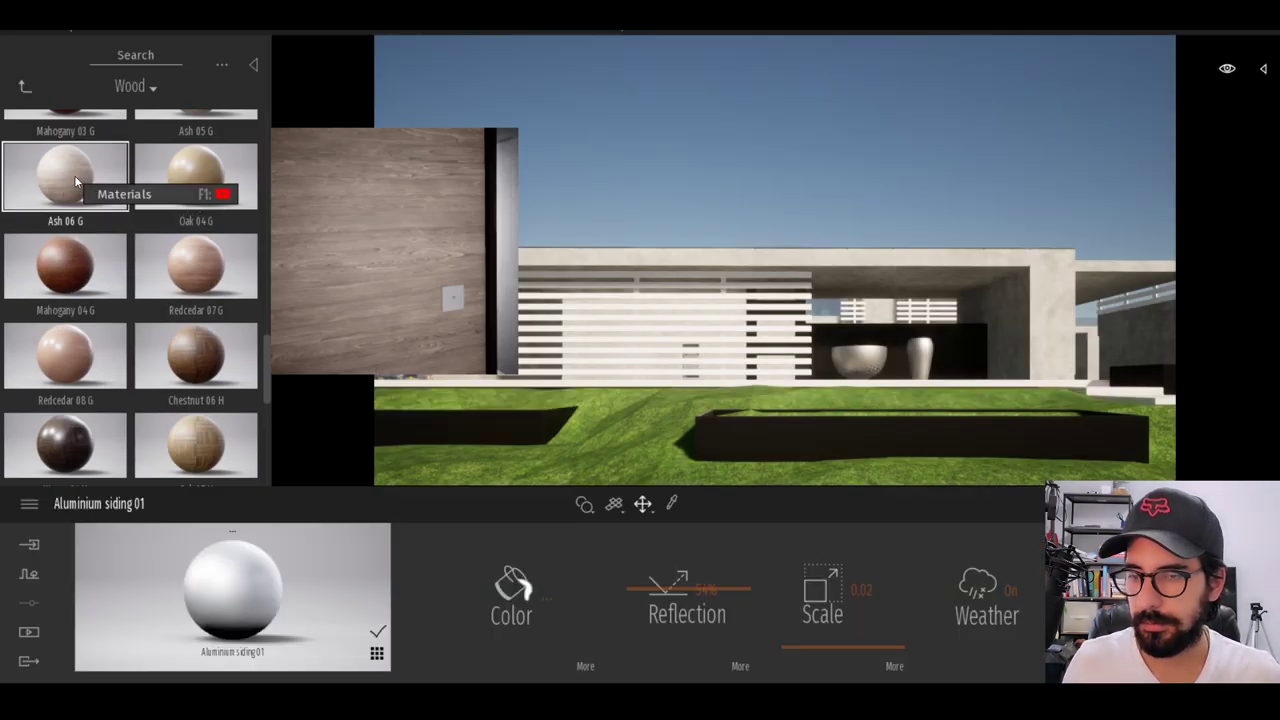
left_click_drag(75, 181, 555, 345)
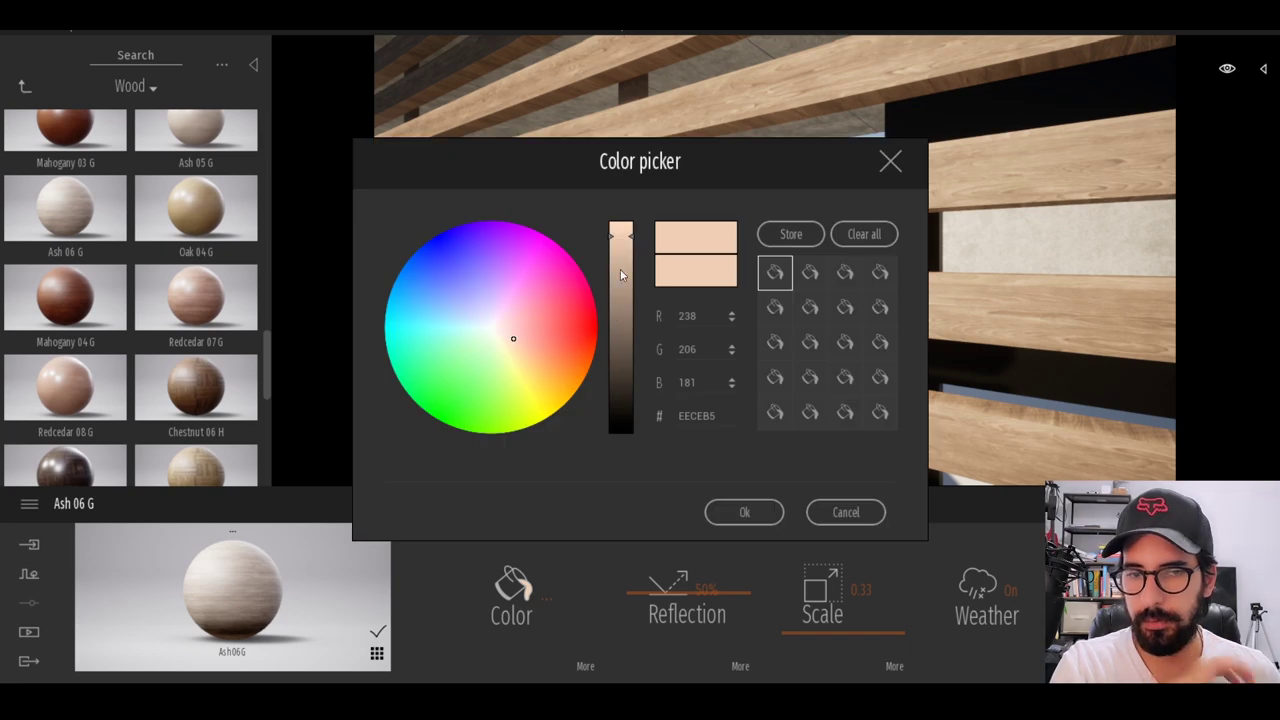
left_click(620, 305)
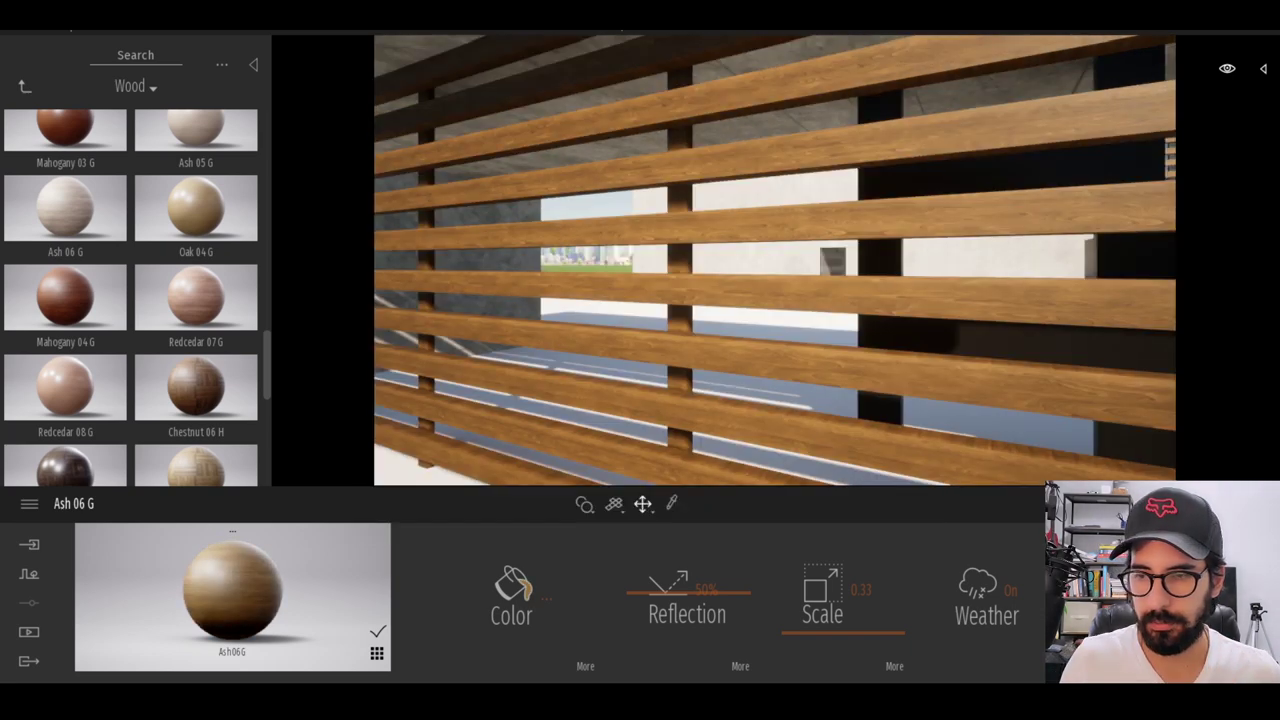
left_click_drag(849, 632, 849, 585)
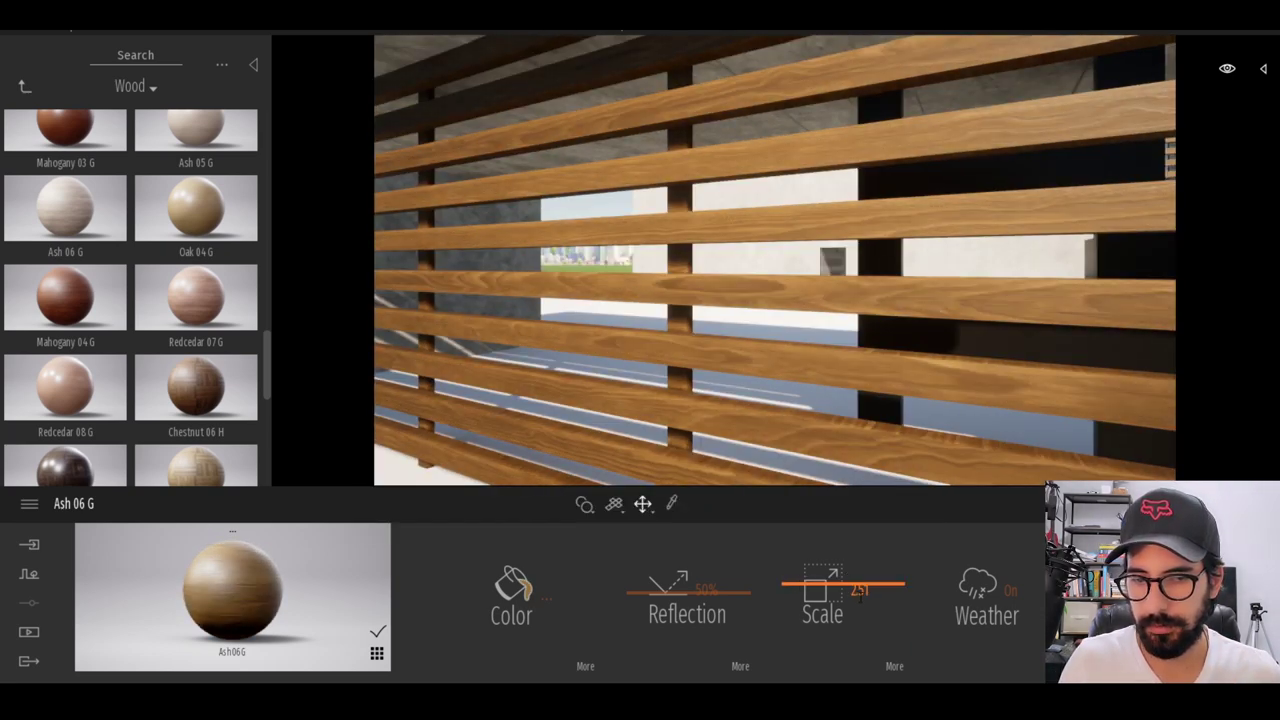
left_click(860, 592)
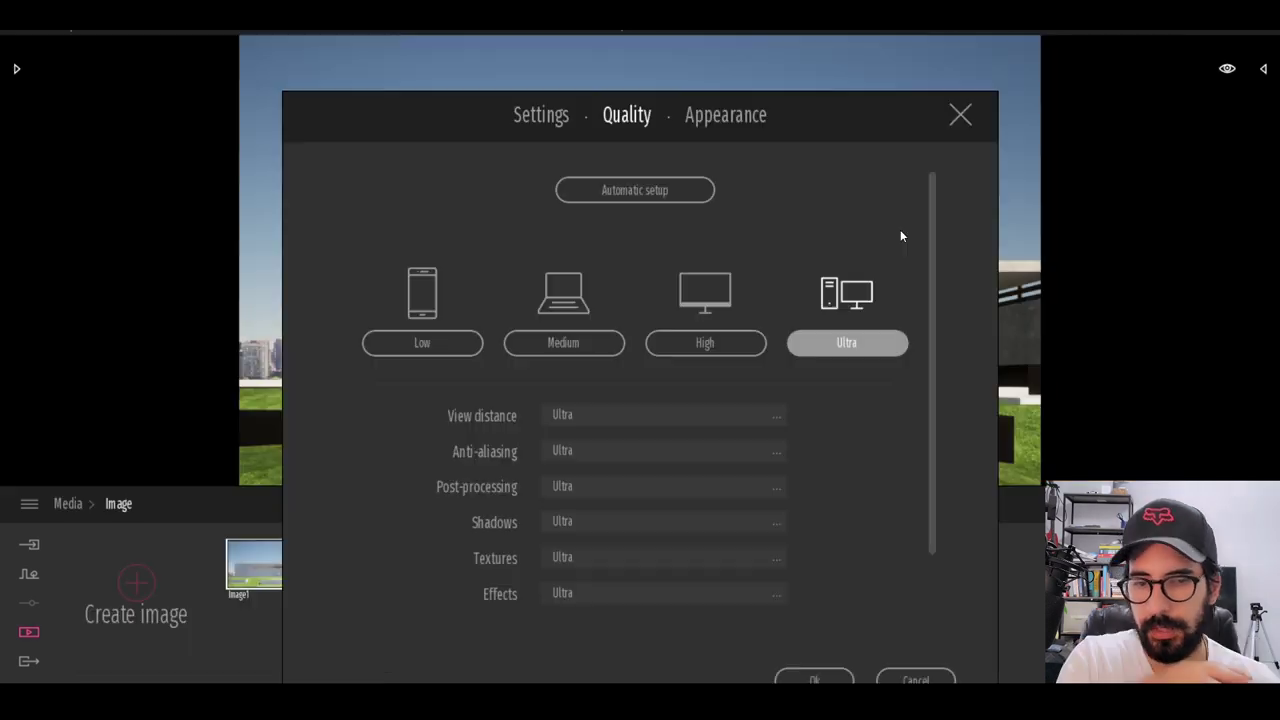
- Close the quality preferences and save the project
left_click(964, 122)
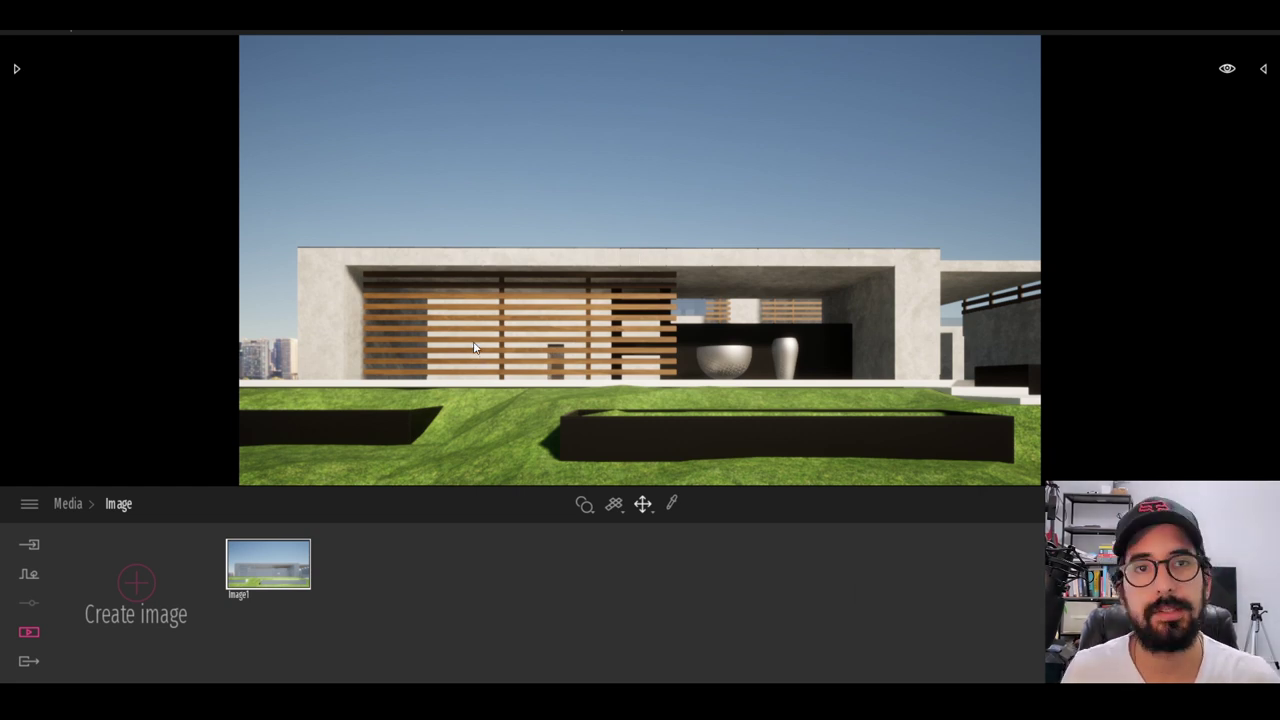
key("ctrl+s")
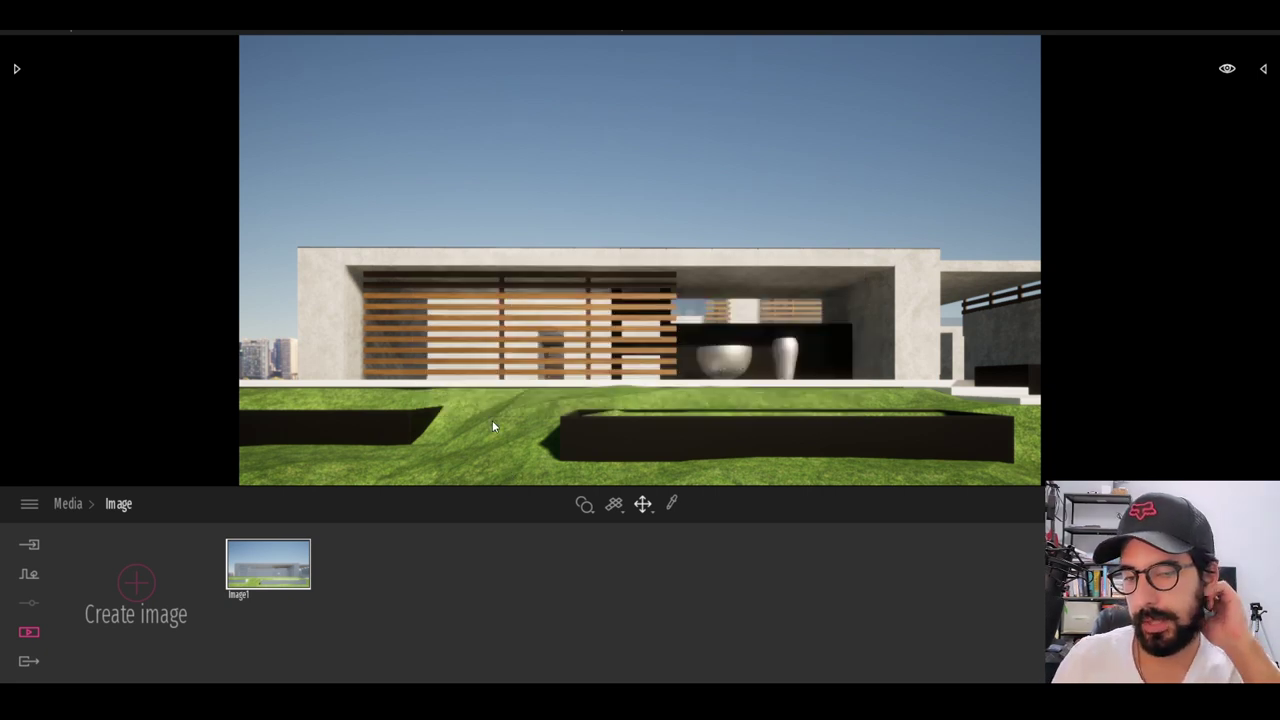
- Check the ground in the reference photo and try Forest ground 1 and Forest ground 2 in place of the terrain's Grass 1
key("alt+Tab")
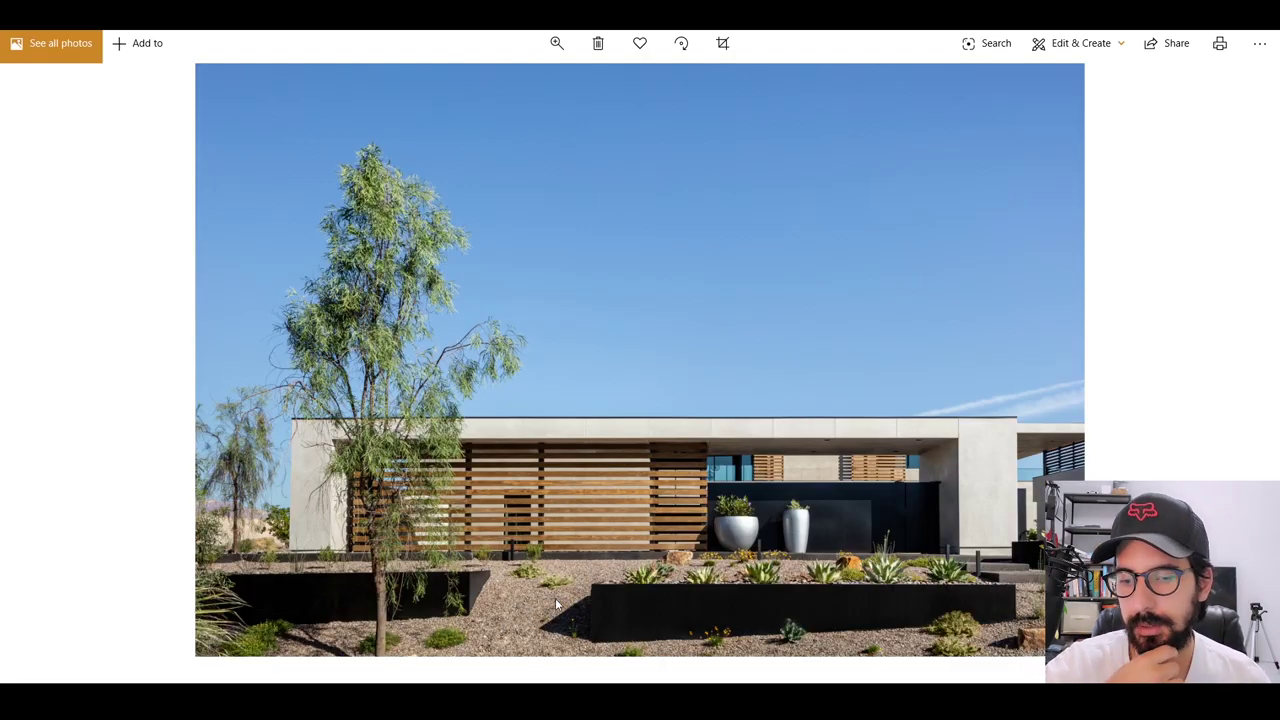
key("alt+Tab")
mouse_move(103, 347)
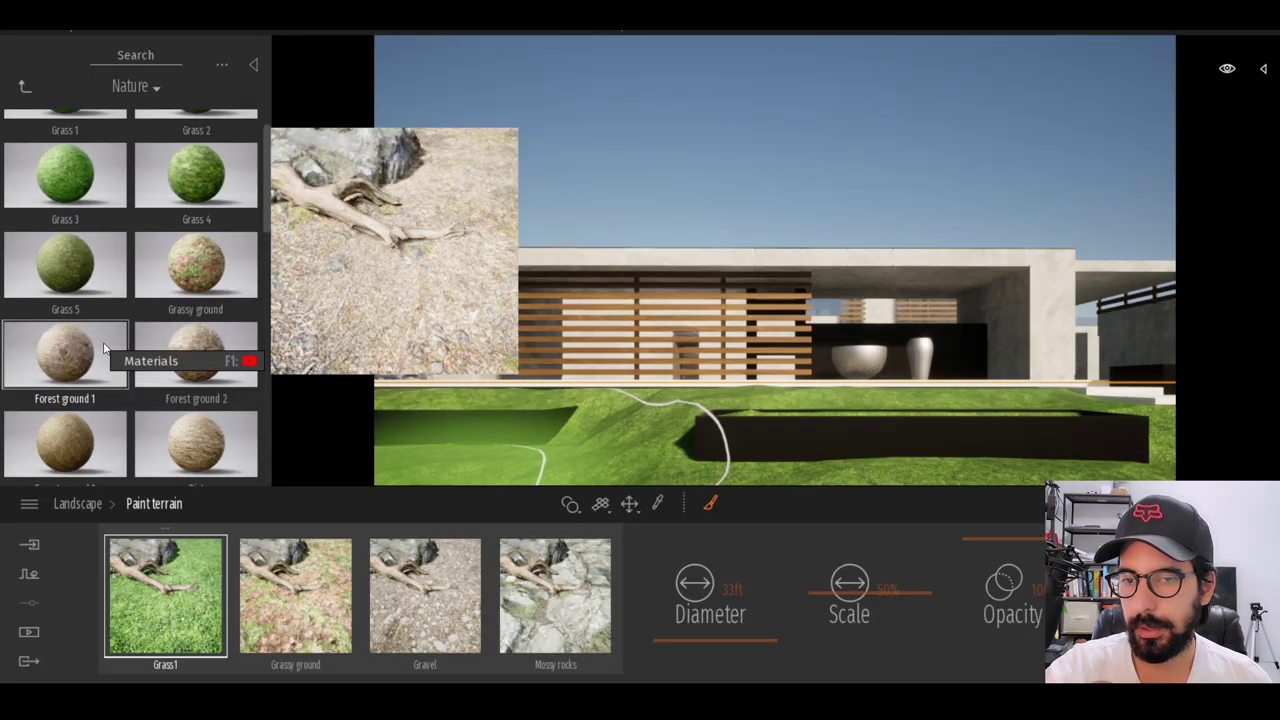
left_click(103, 347)
scroll(120, 340, "down", 1)
mouse_move(182, 320)
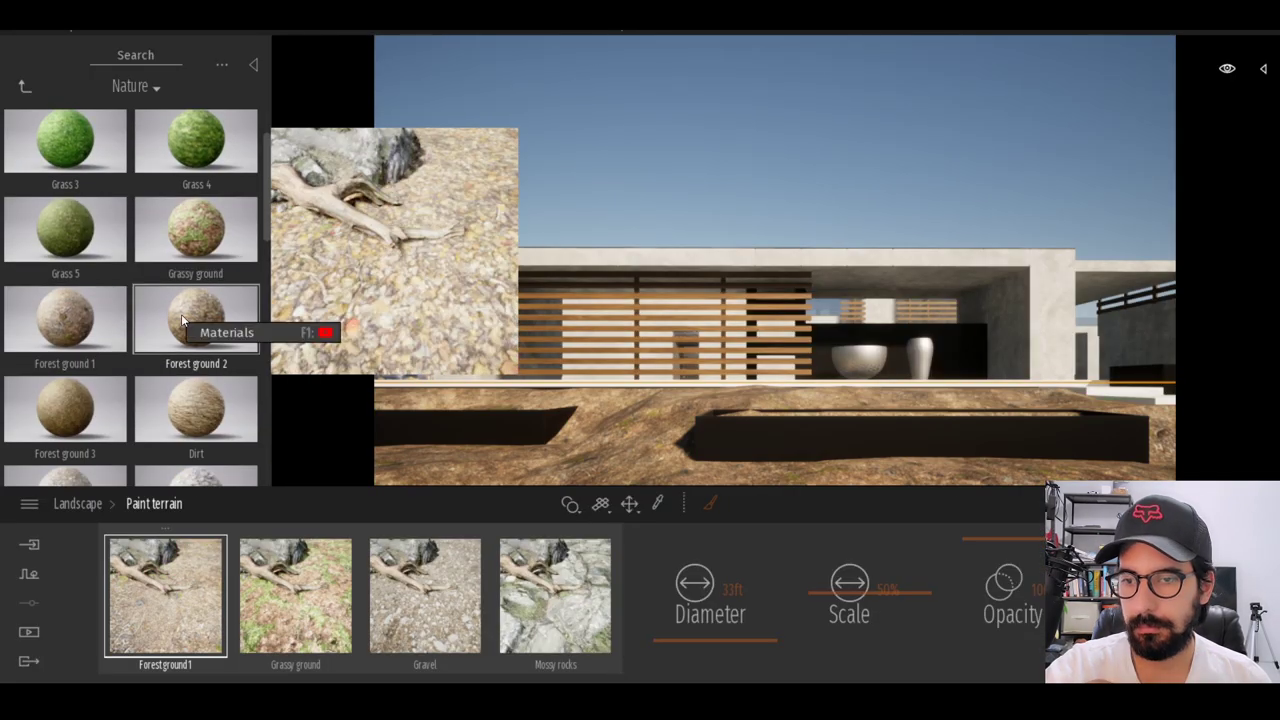
left_click_drag(182, 320, 165, 600)
- Compare the ground with the reference photo and replace the terrain's main material with Gravel at 25% scale
key("alt+Tab")
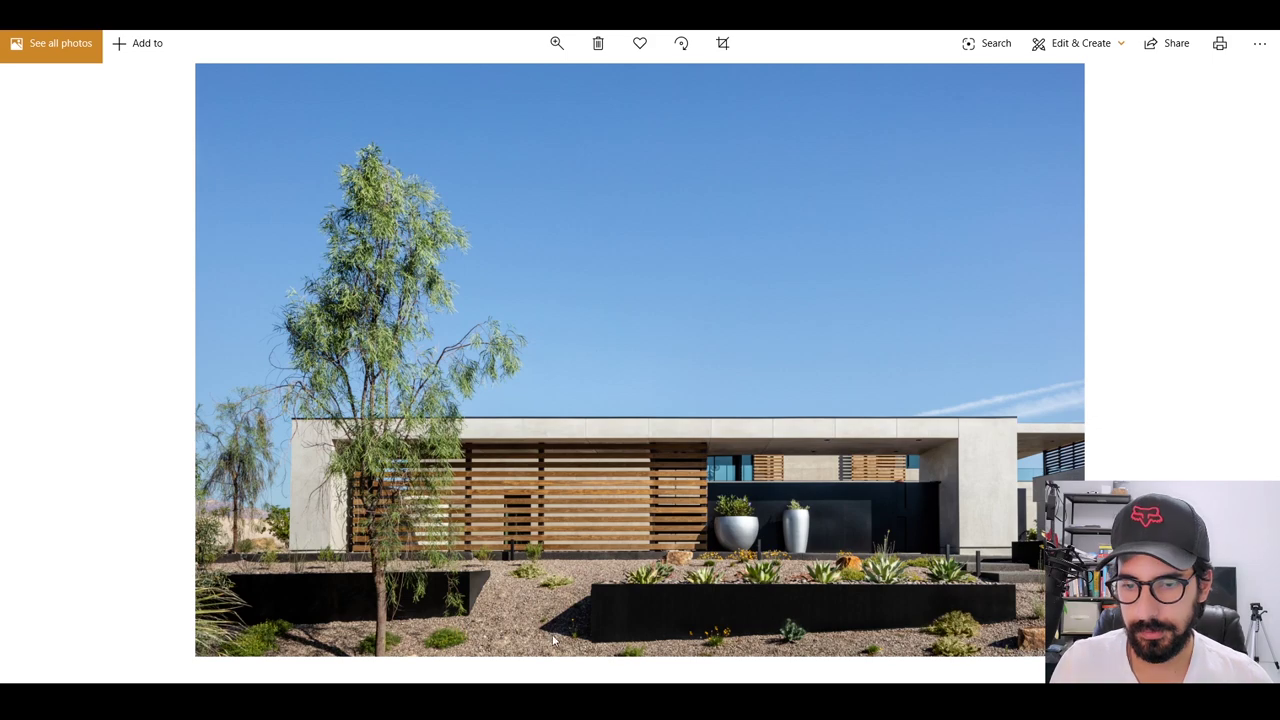
key("alt+Tab")
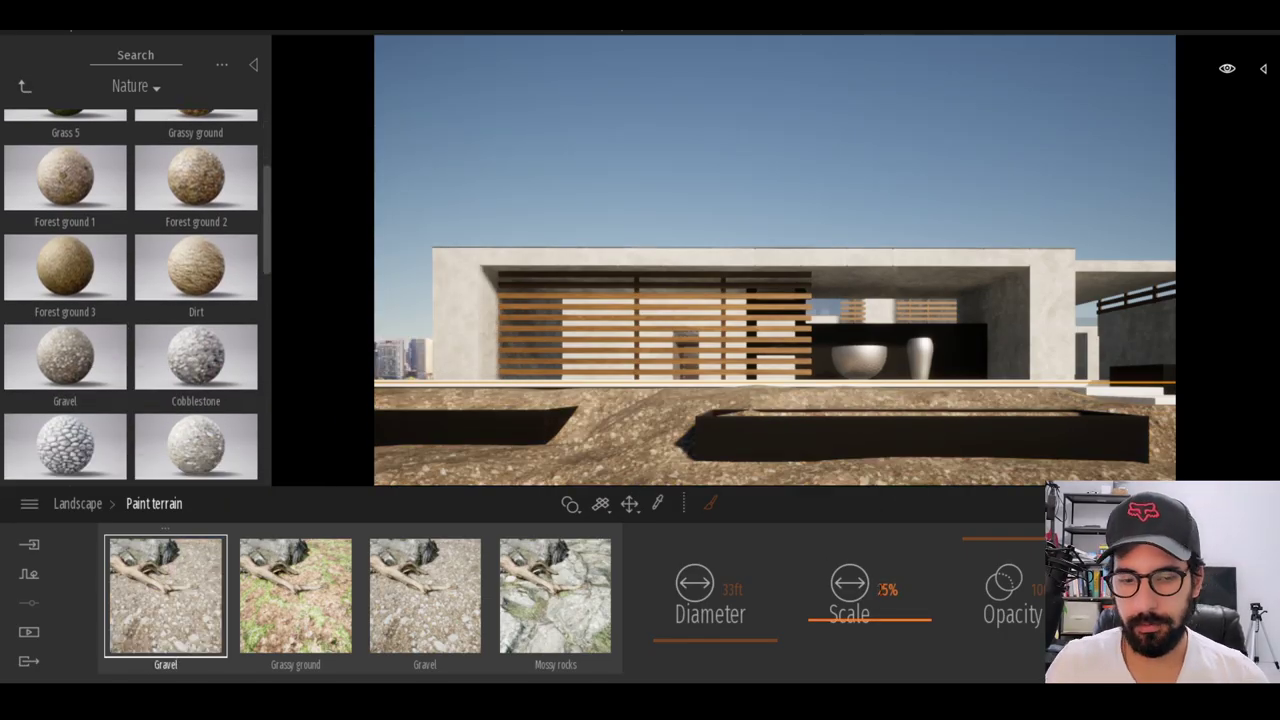
left_click(887, 591)
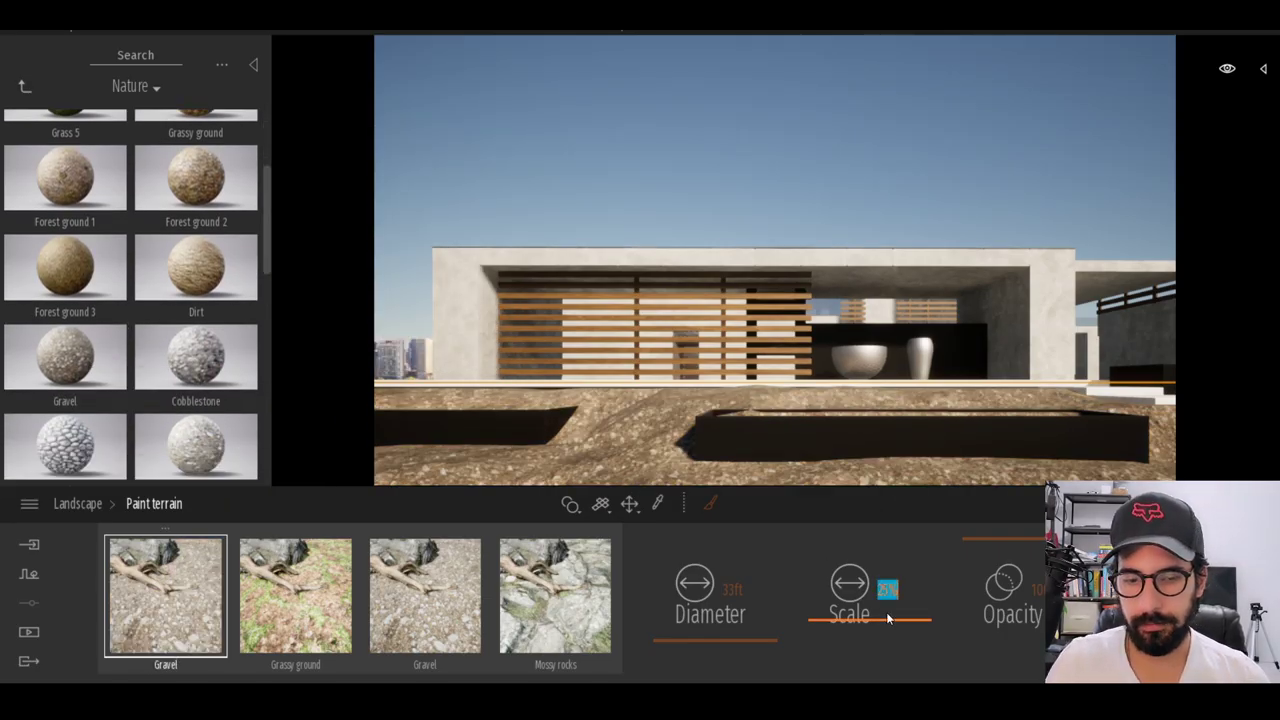
key("Return")
scroll(153, 317, "down", 3)
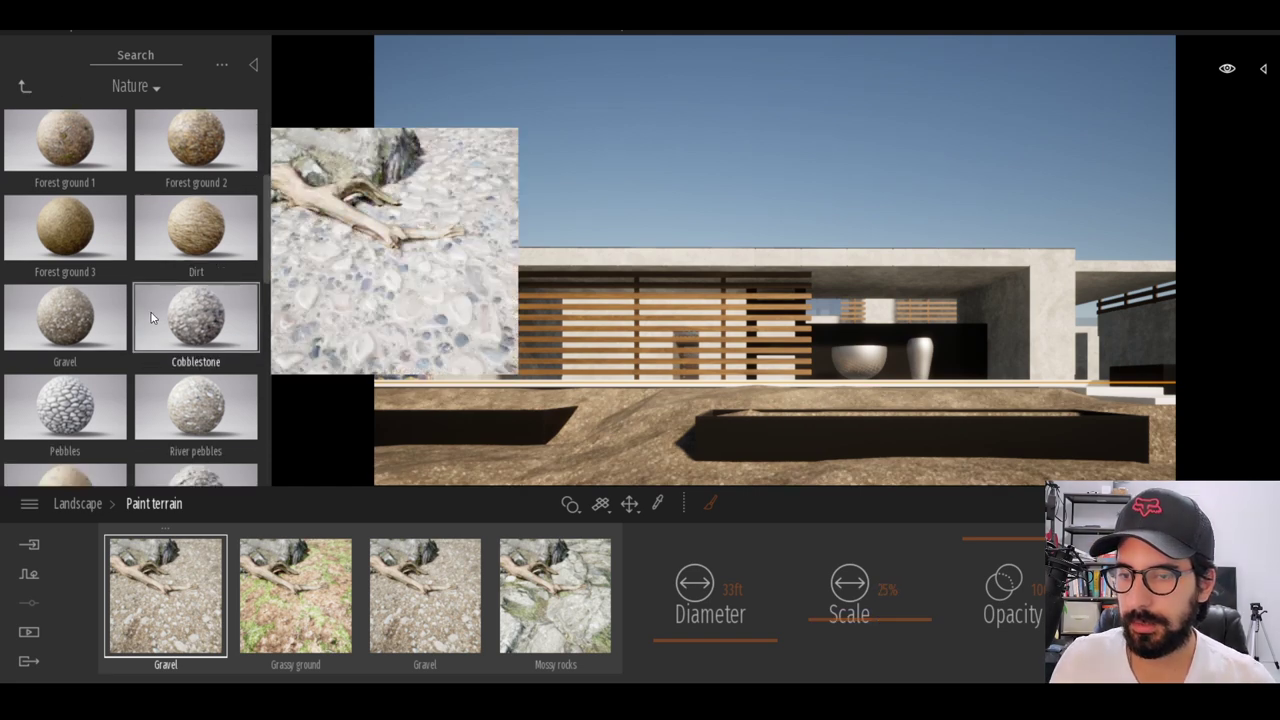
- Replace the terrain's main Gravel material with Sand with sea shell at 32% scale
scroll(160, 320, "down", 5)
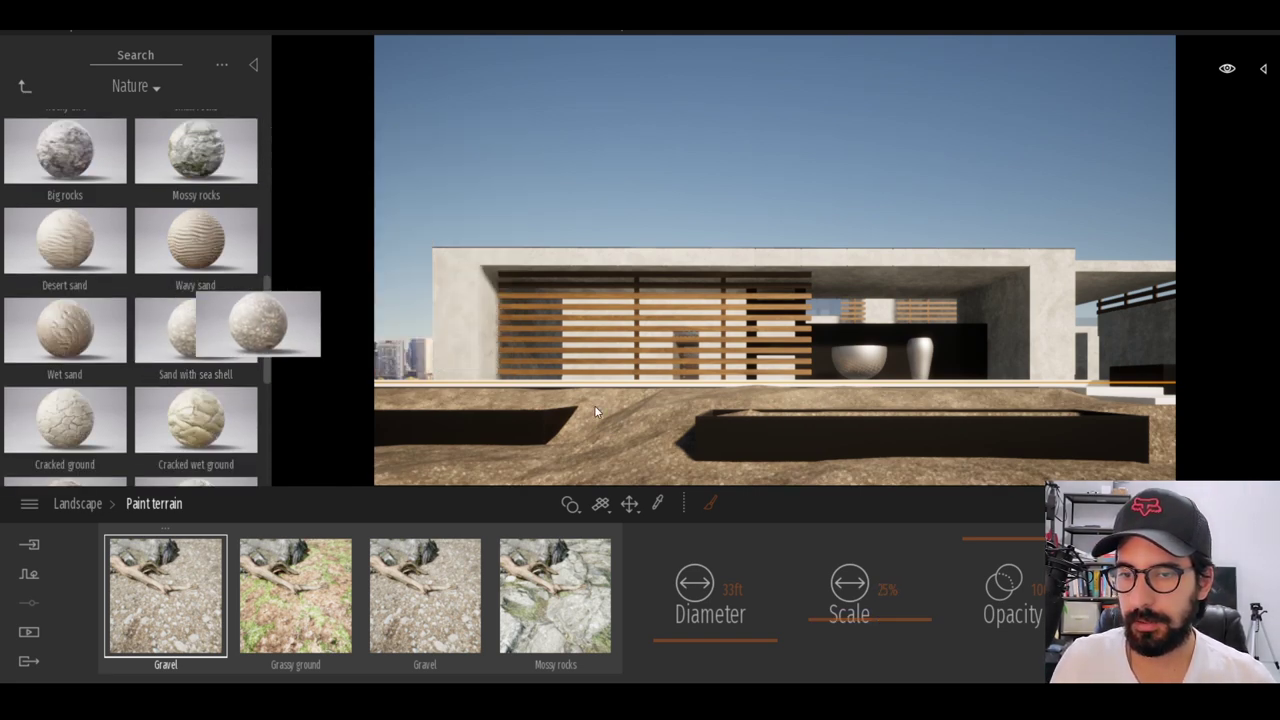
left_click_drag(196, 331, 172, 594)
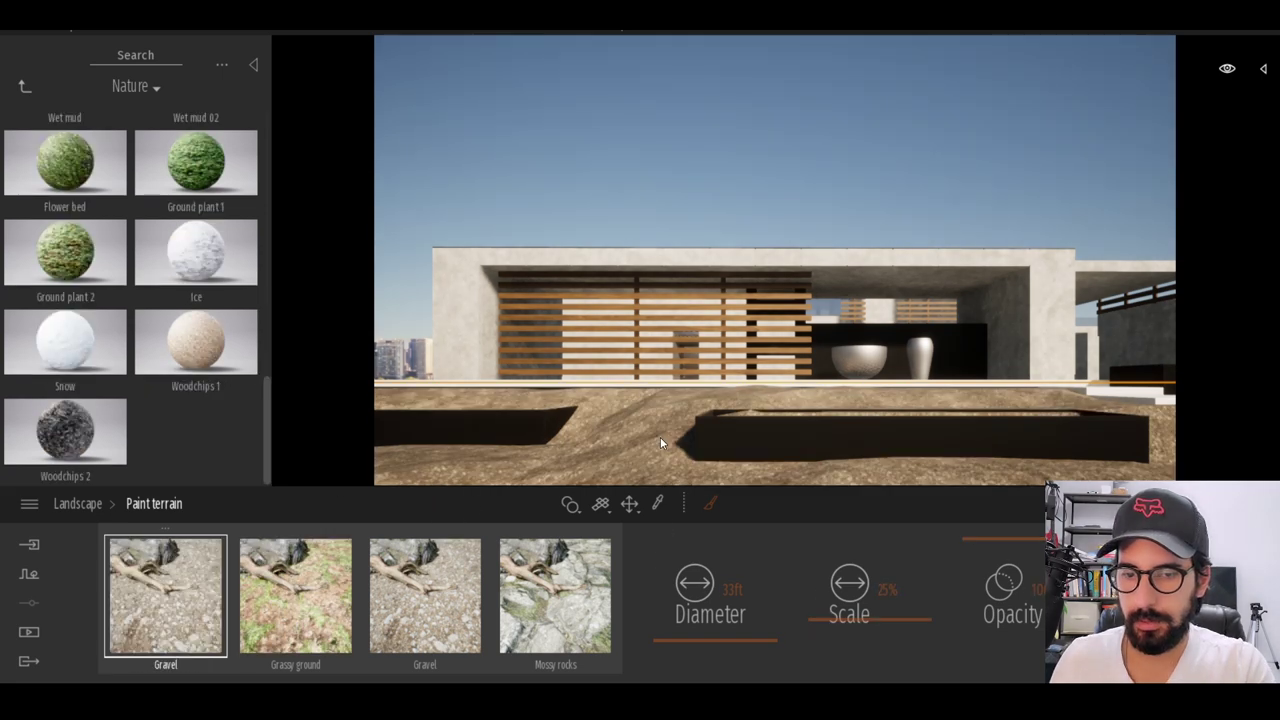
key("ctrl+y")
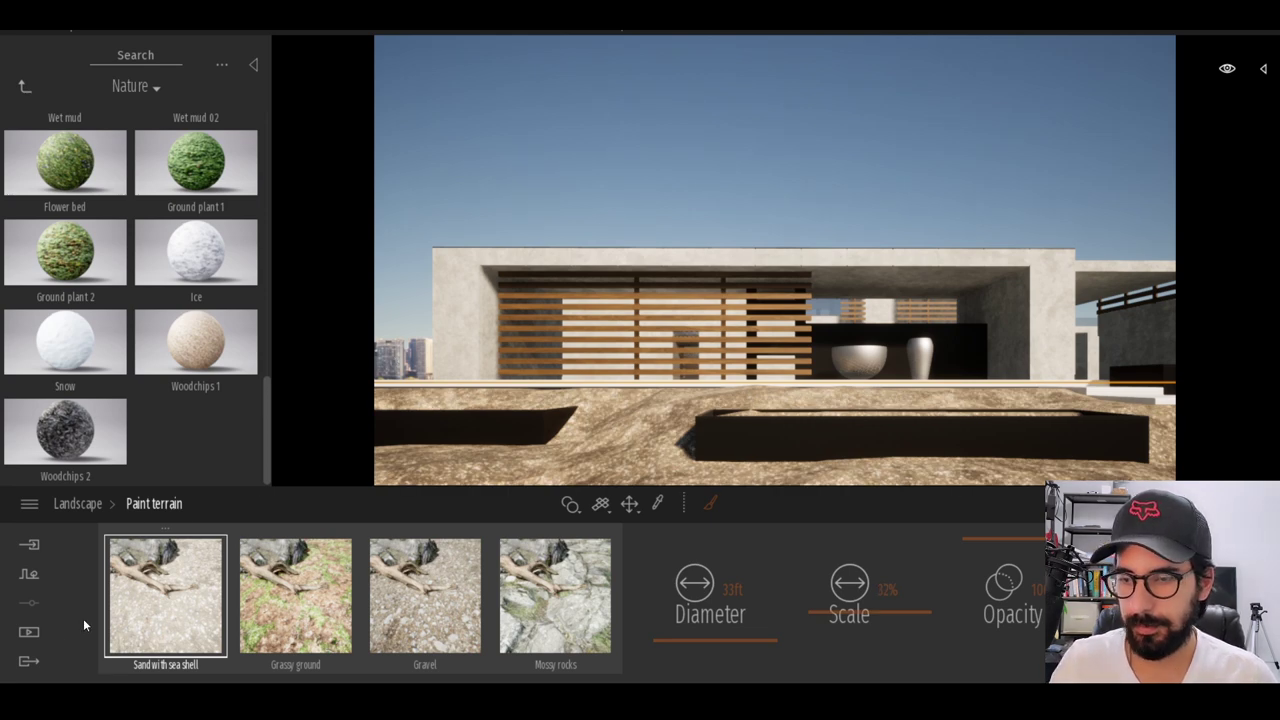
- Set the background picture in Image1's location settings to Waterfront, after trying Mountains
left_click(32, 633)
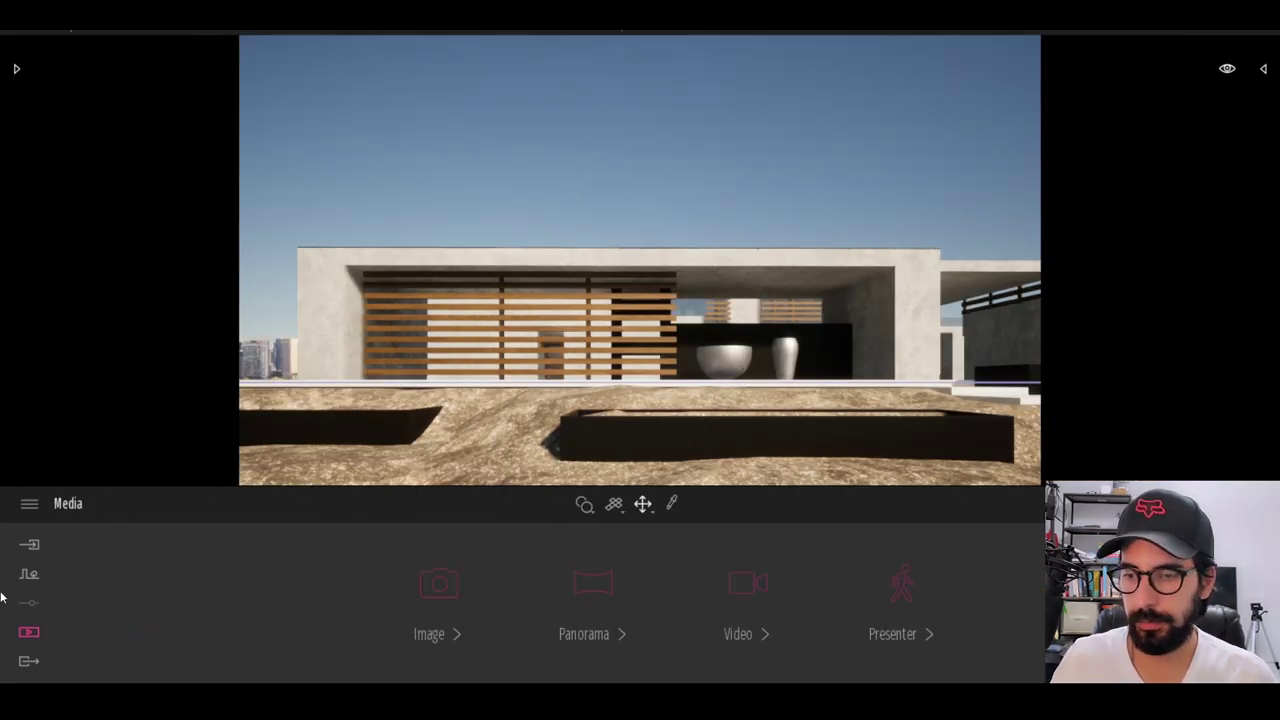
left_click(422, 640)
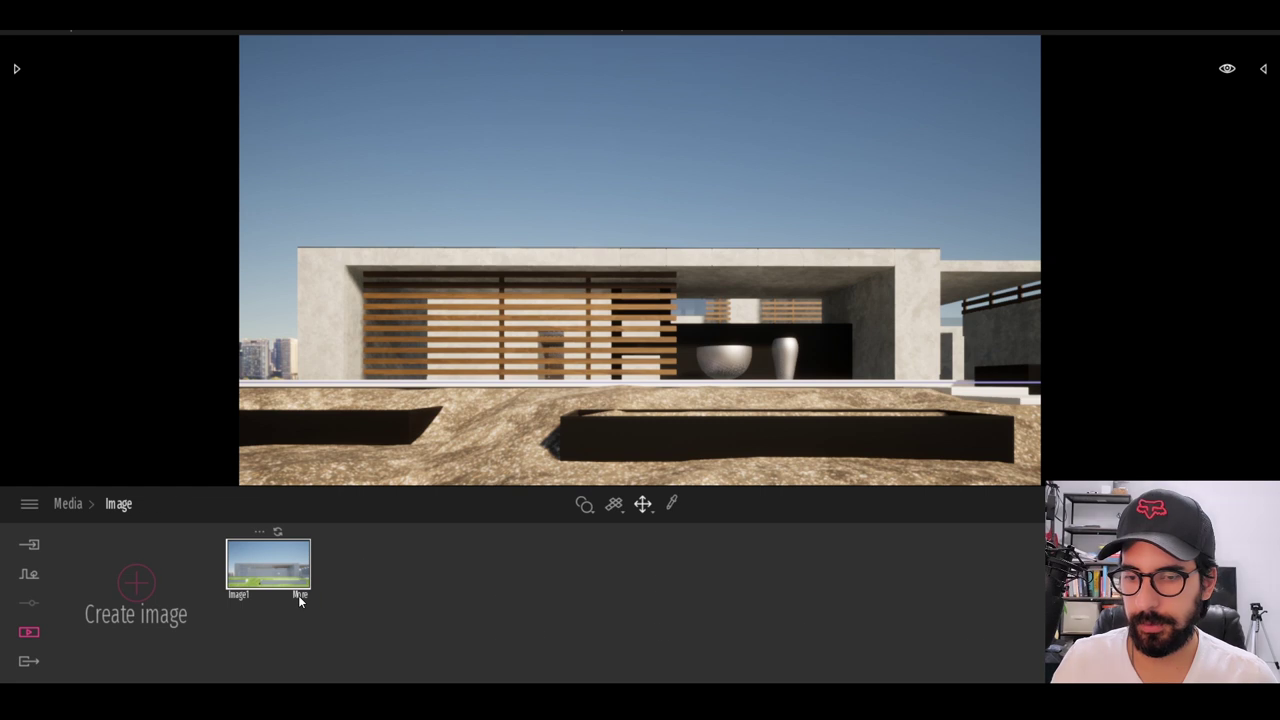
left_click(270, 566)
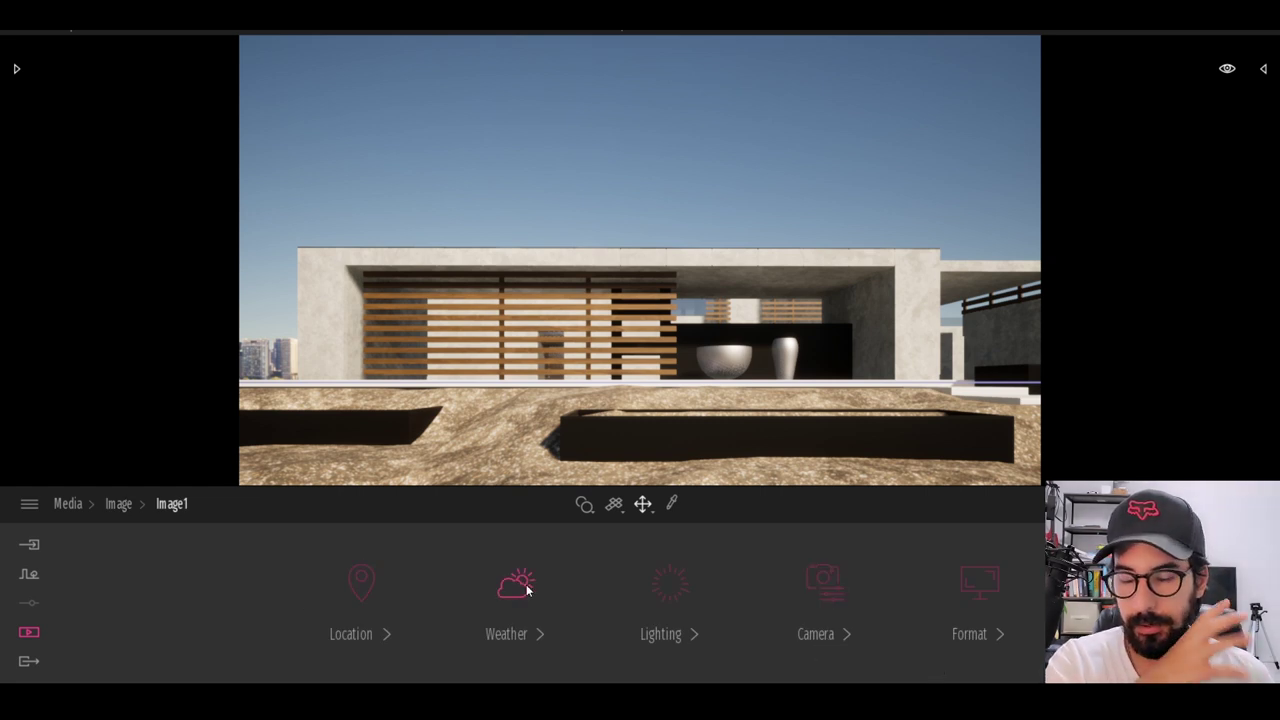
left_click(378, 637)
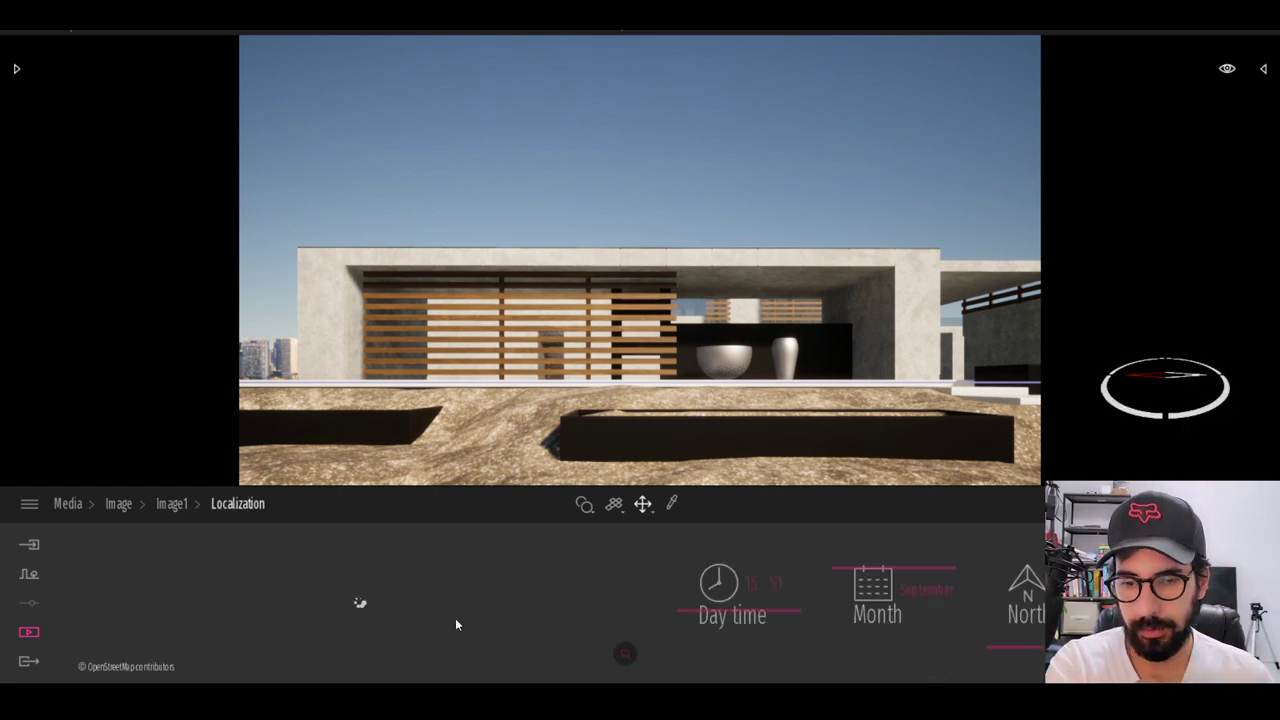
left_click(358, 602)
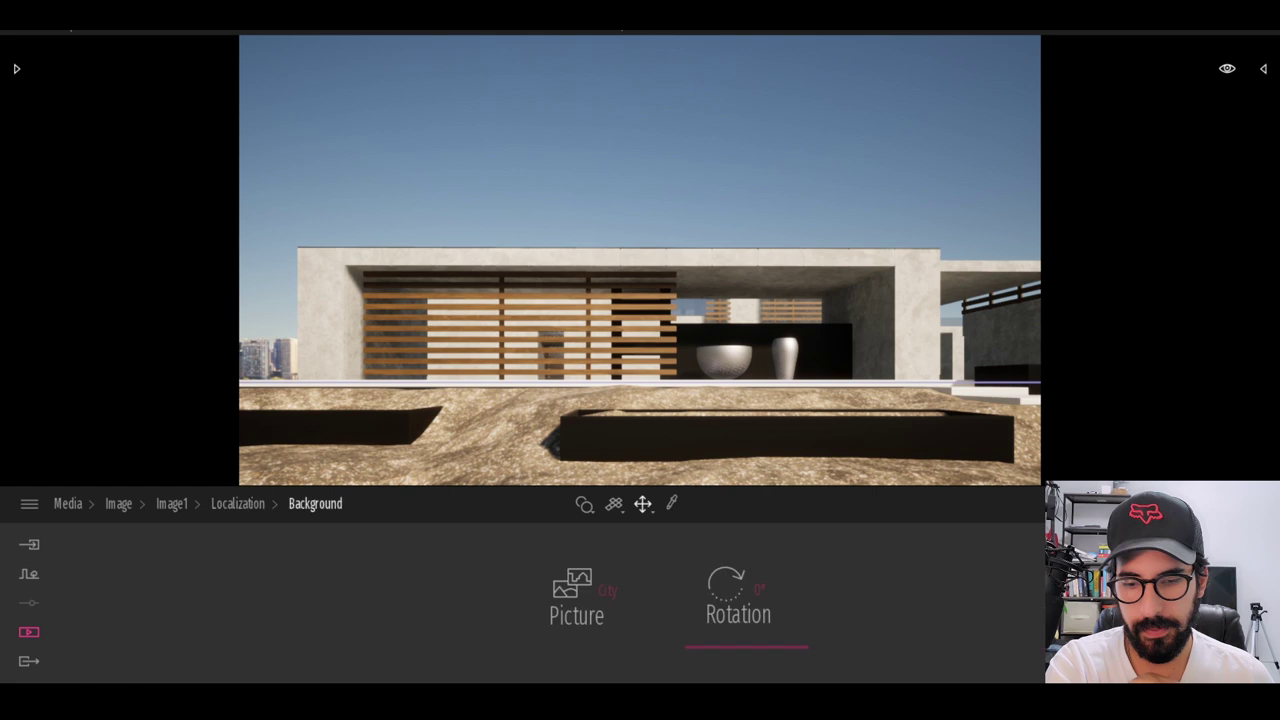
left_click(609, 593)
left_click(420, 415)
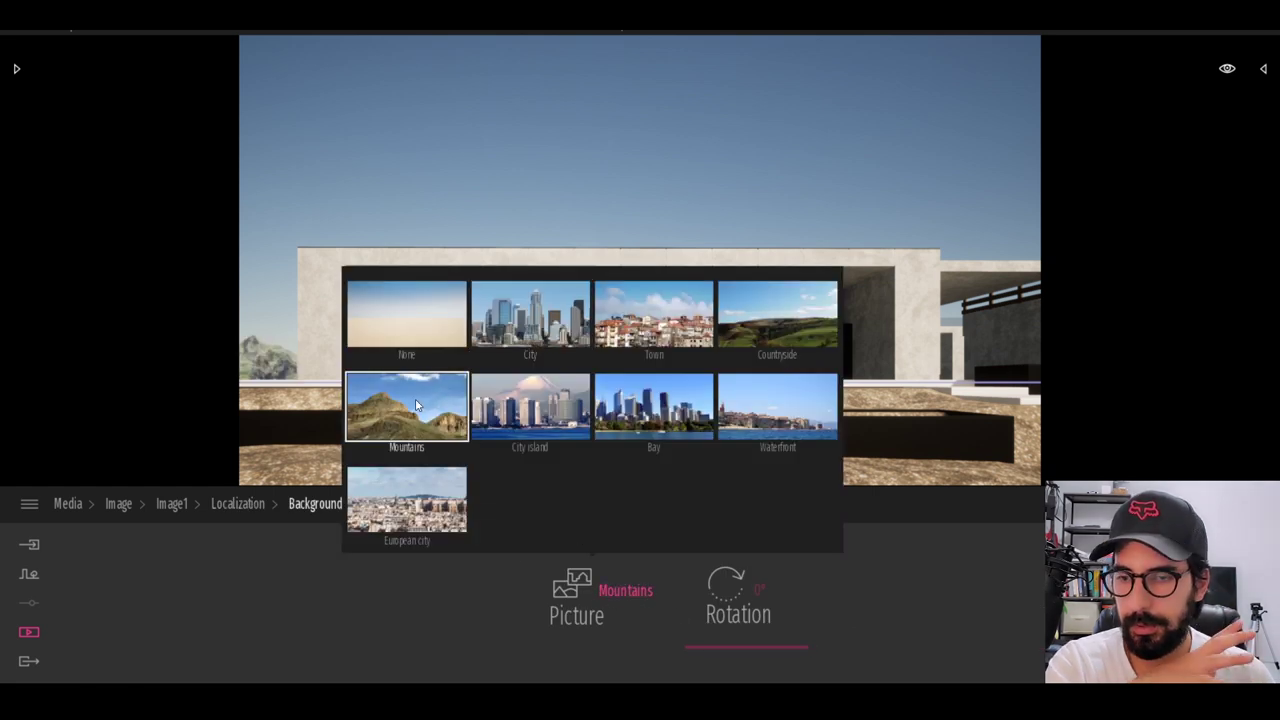
left_click(508, 415)
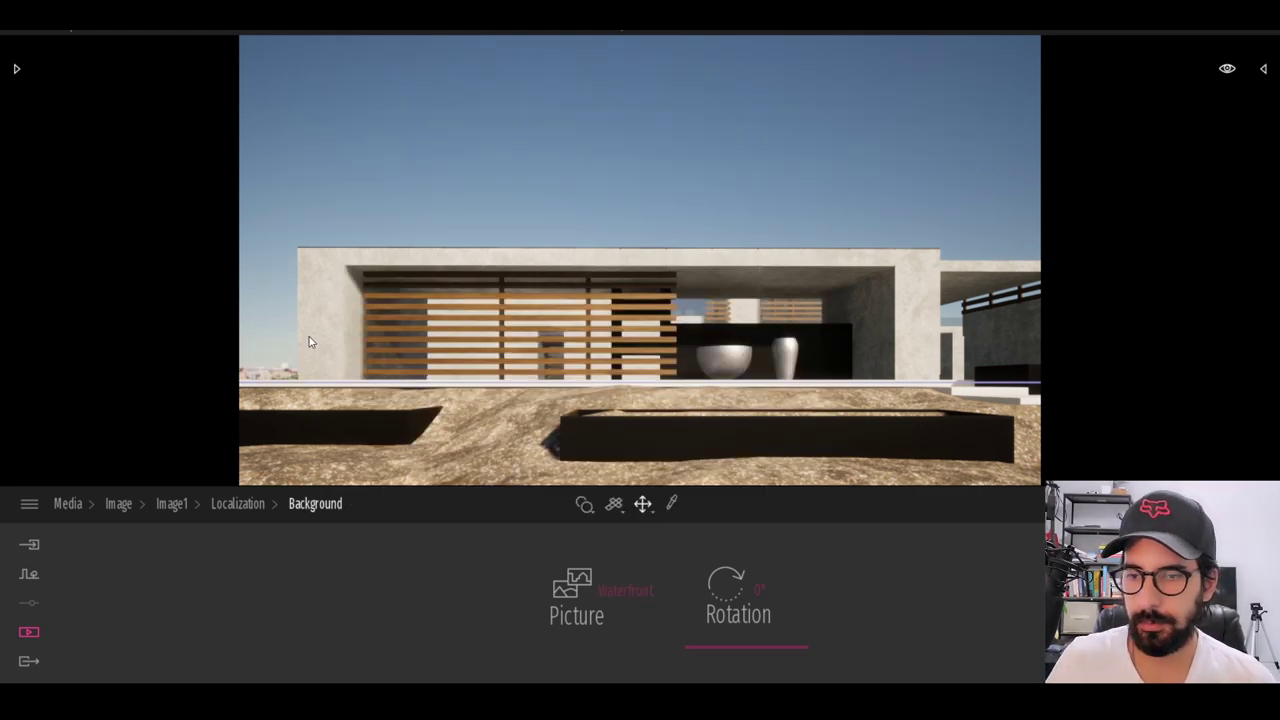
- Check the sky in the reference photo, adding light clouds and adjusting the color gradient's saturation in Image1
key("alt+Tab")
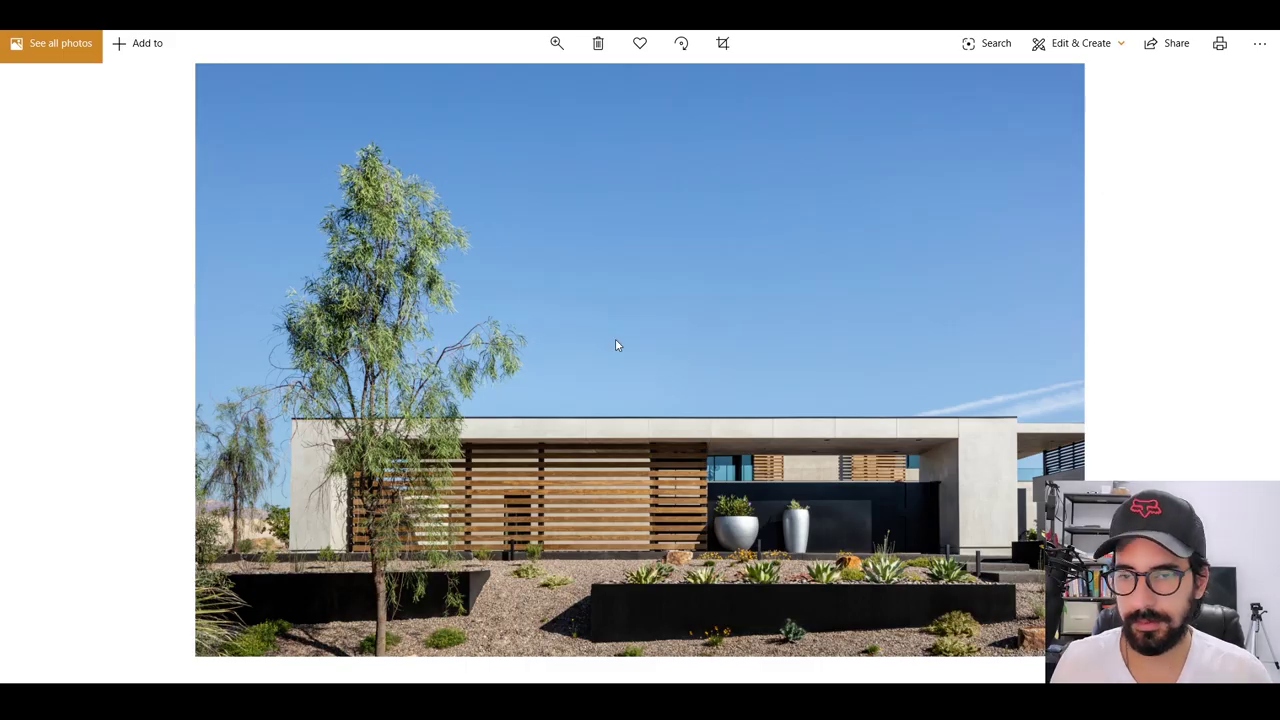
key("alt+Tab")
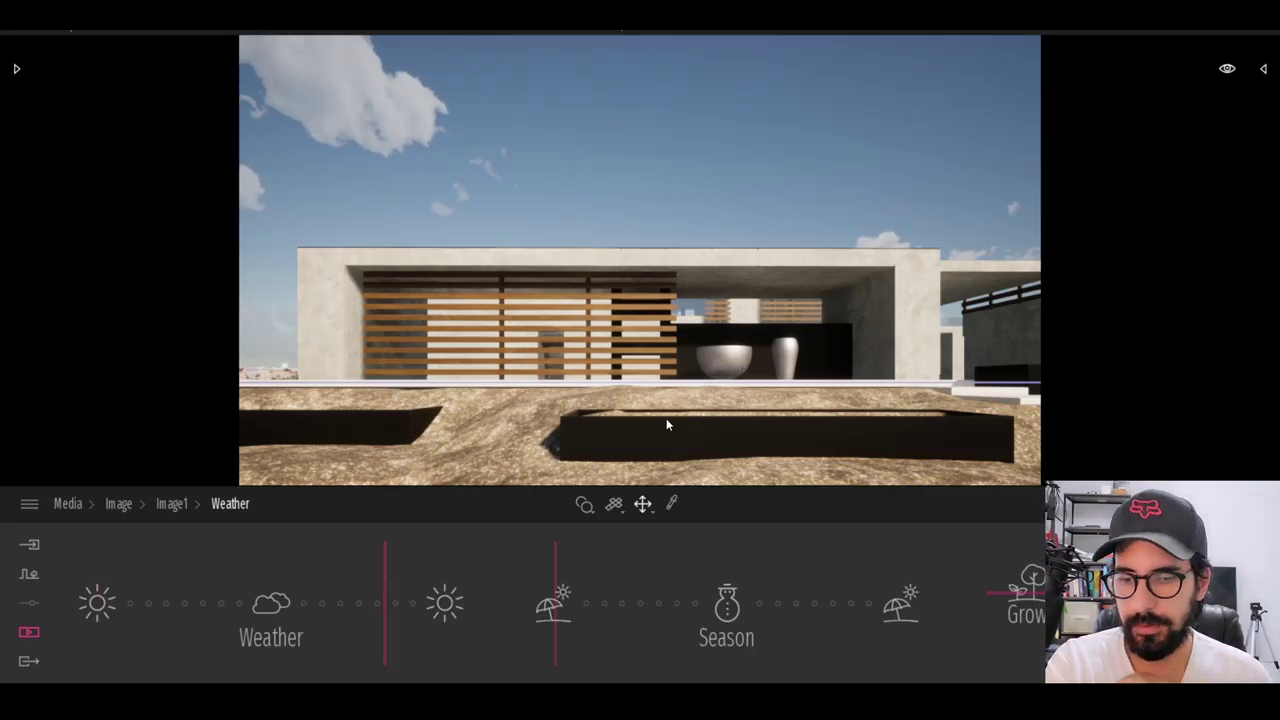
left_click(171, 504)
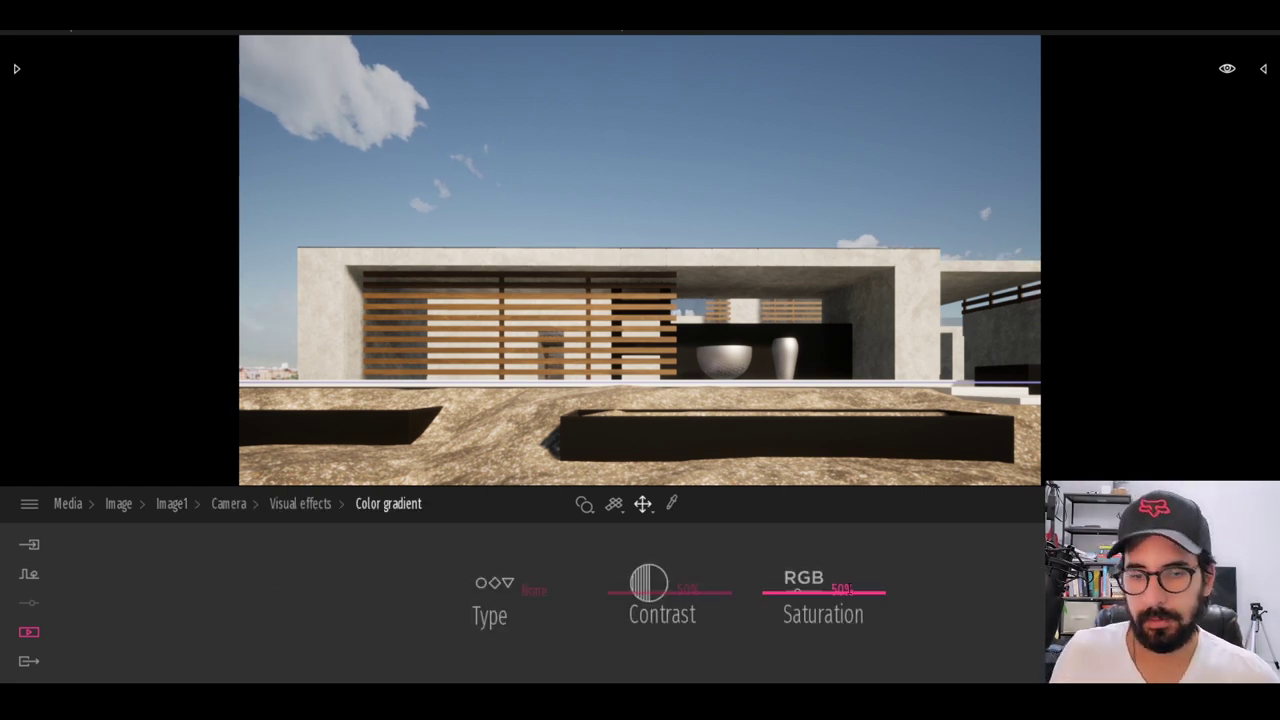
left_click(842, 589)
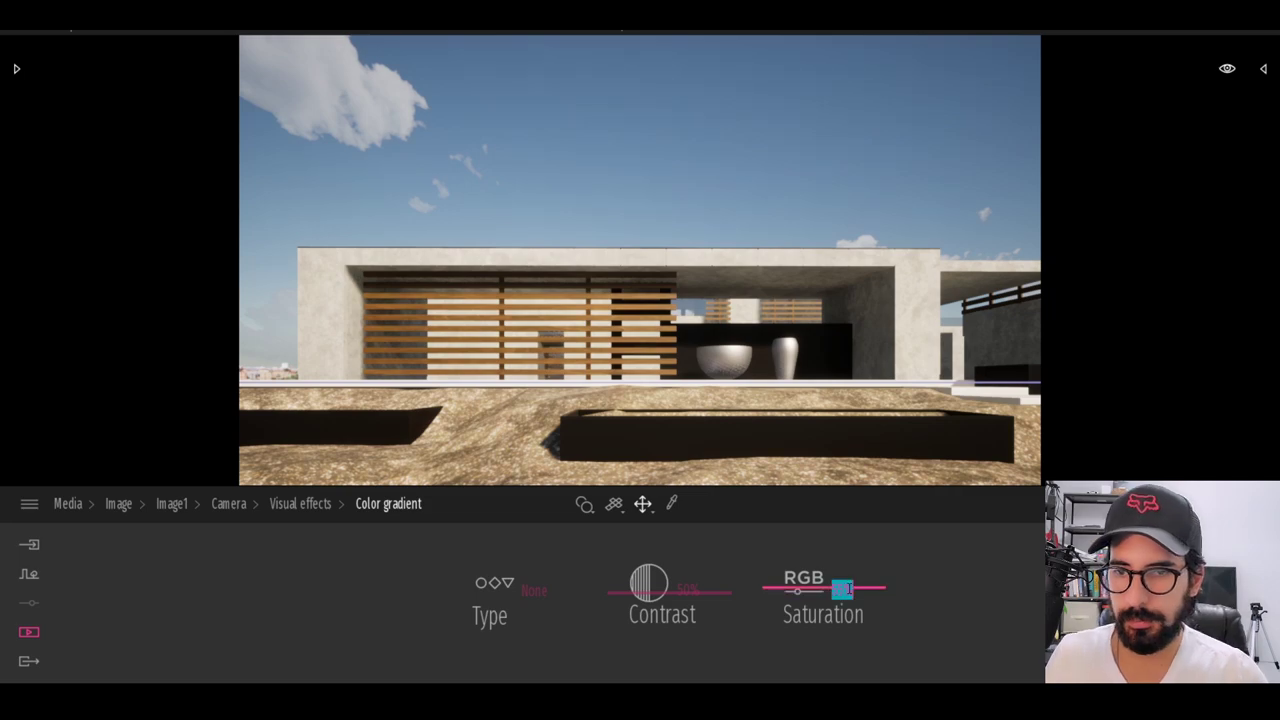
left_click(351, 426)
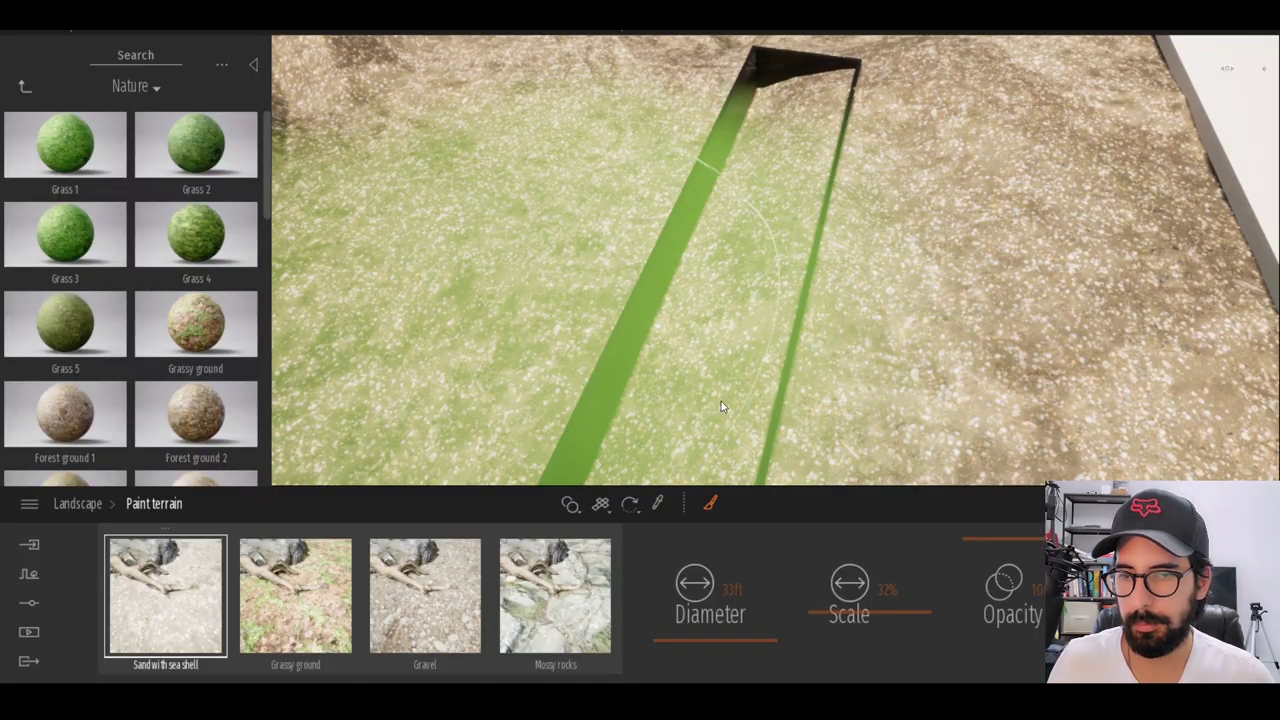
- Try painting Pebbles onto the terrain inside the planter, starting with a 4 ft brush diameter
double_click(746, 590)
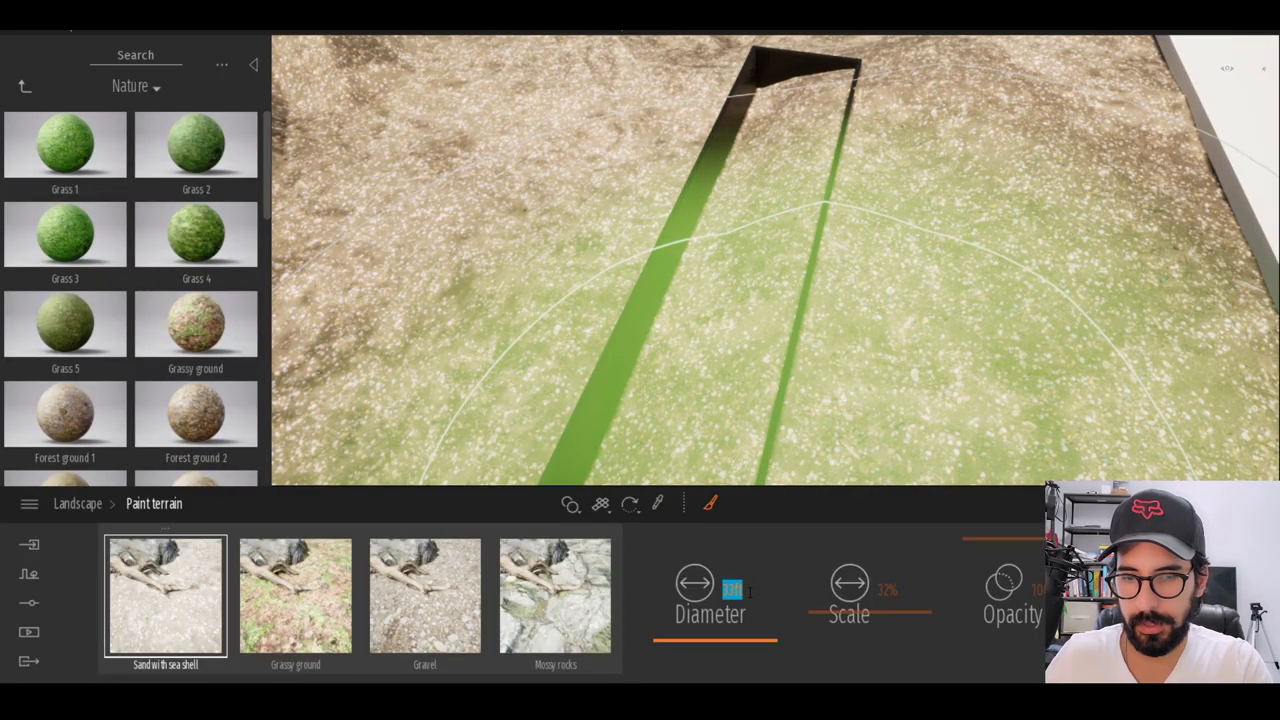
type("4")
key("Return")
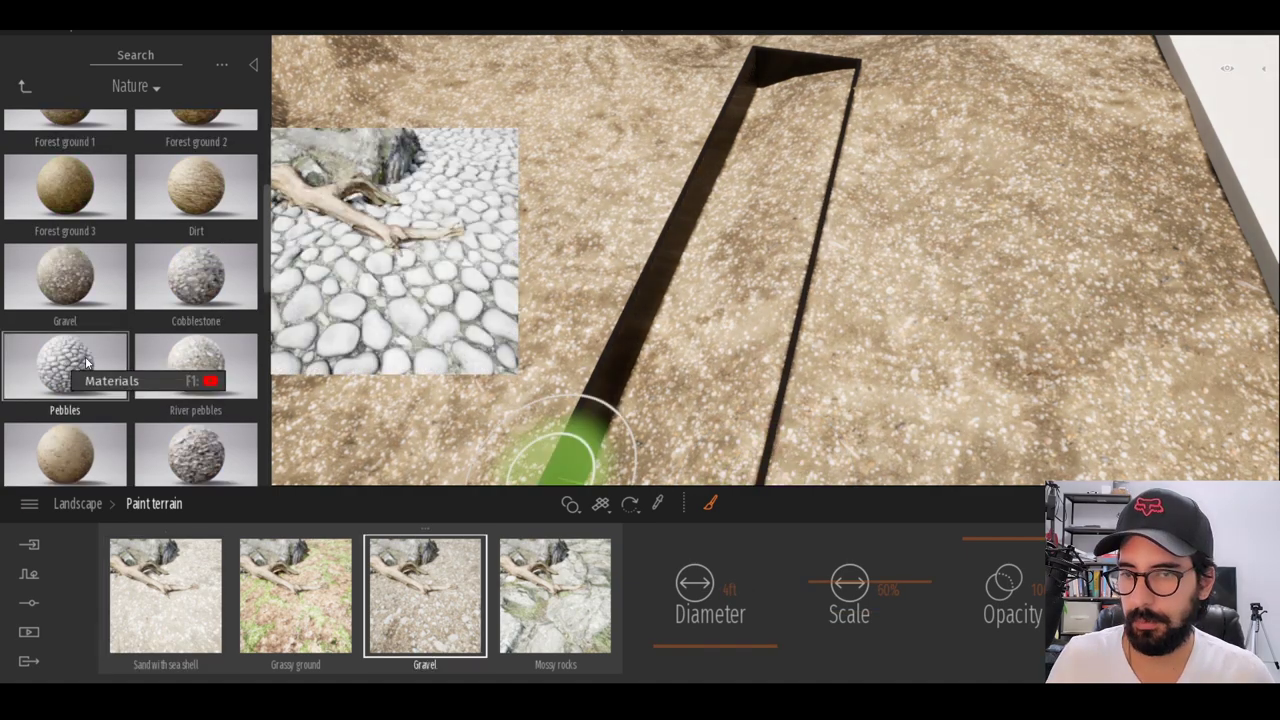
left_click_drag(80, 358, 430, 605)
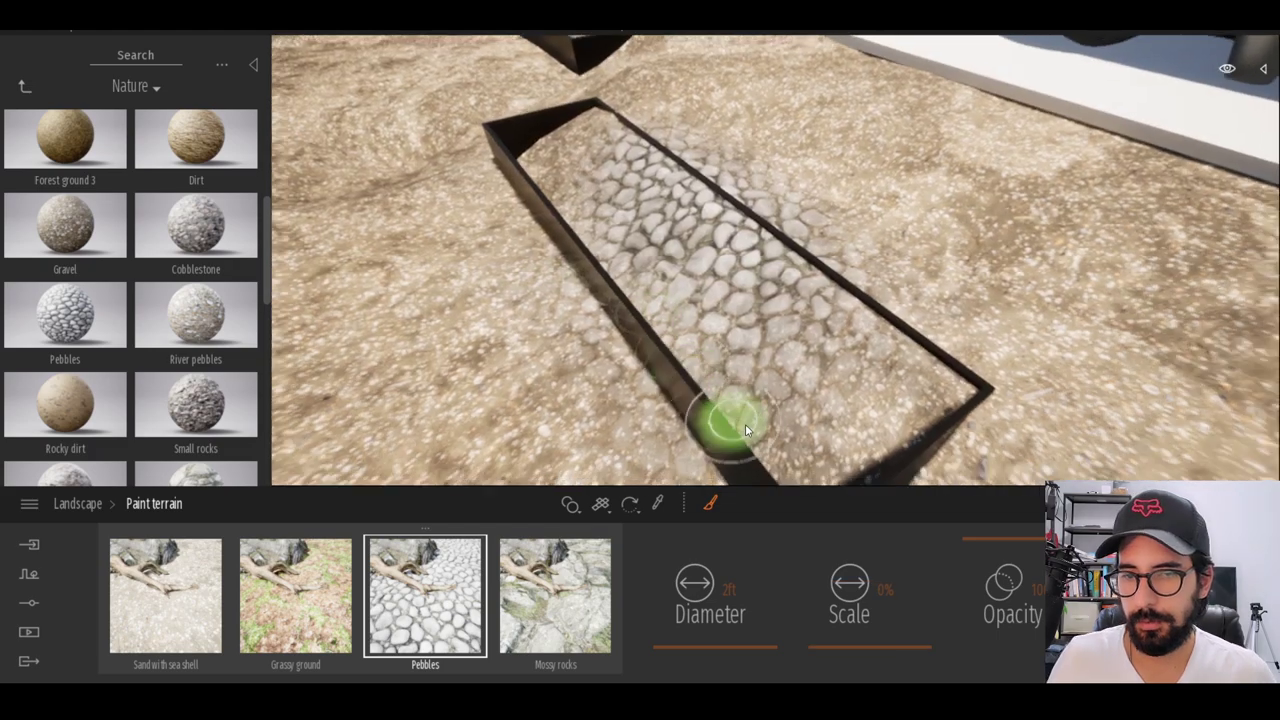
mouse_move(745, 430)
middle_mouse_down("shift")
mouse_move(692, 418)
mouse_move(823, 428)
middle_mouse_up("shift")
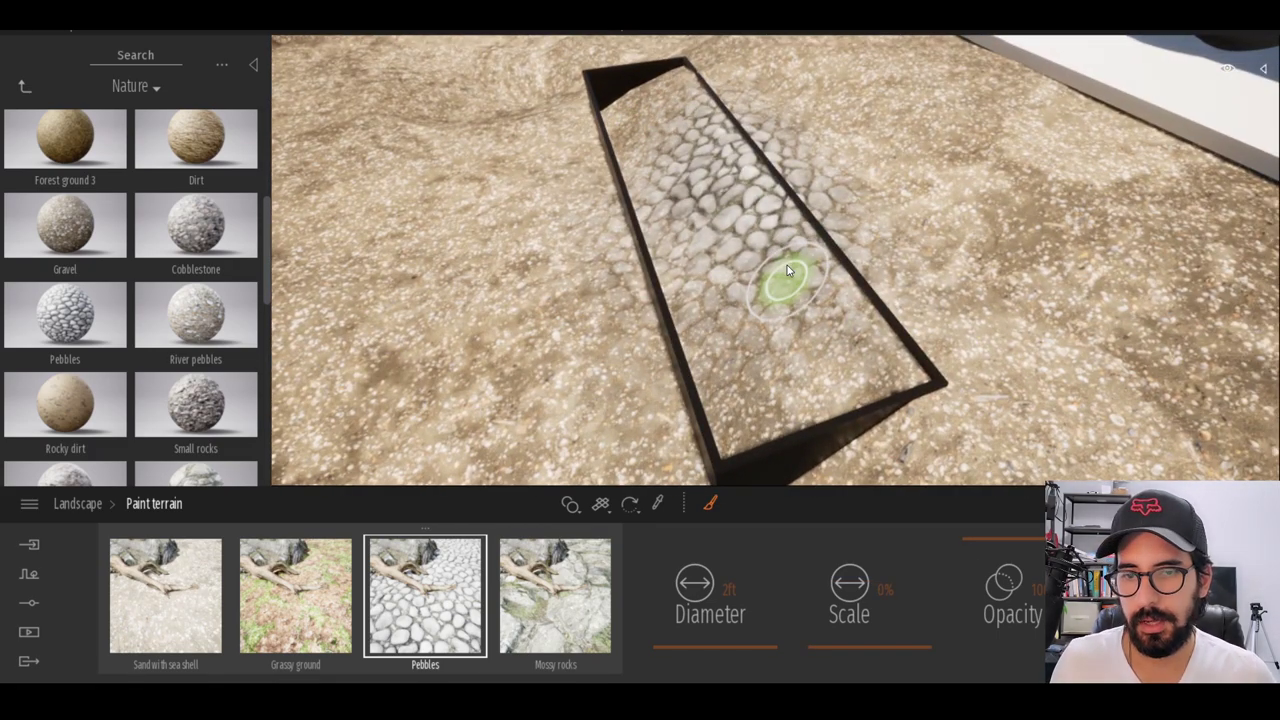
- Undo the pebble painting inside the planter
key("ctrl+z")
key("ctrl+z")
key("ctrl+z")
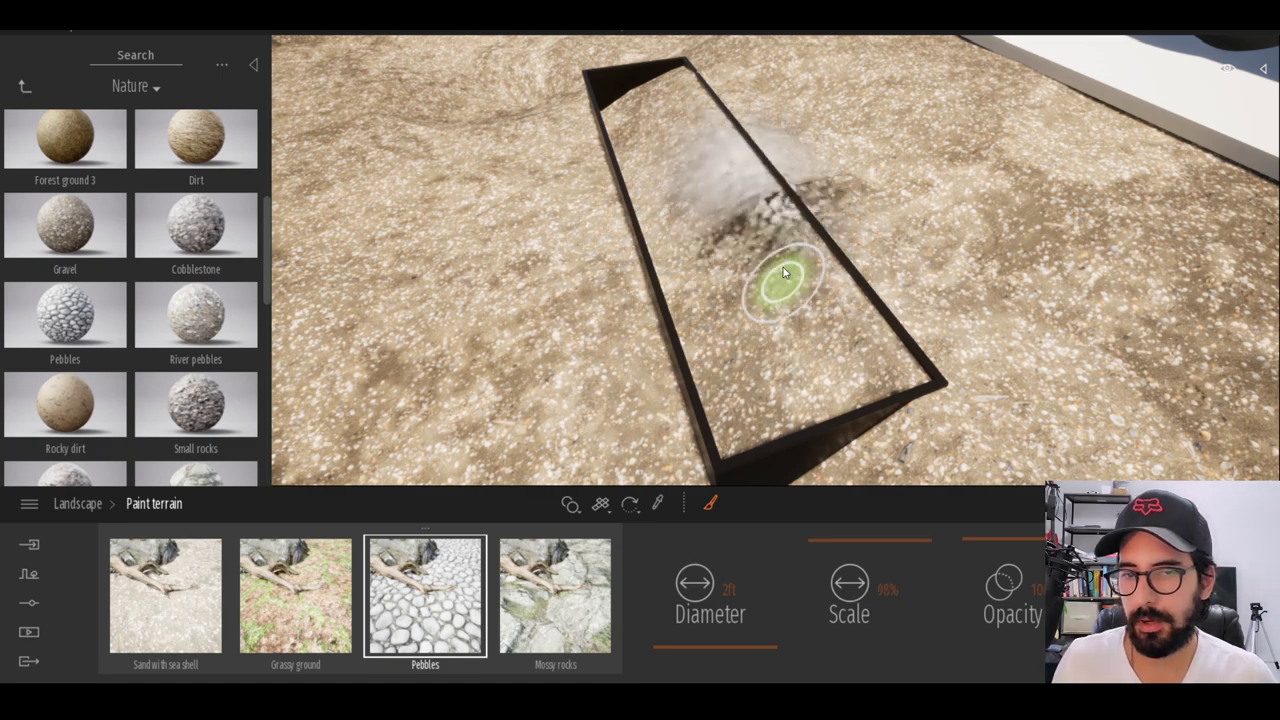
key("ctrl+z")
key("ctrl+z")
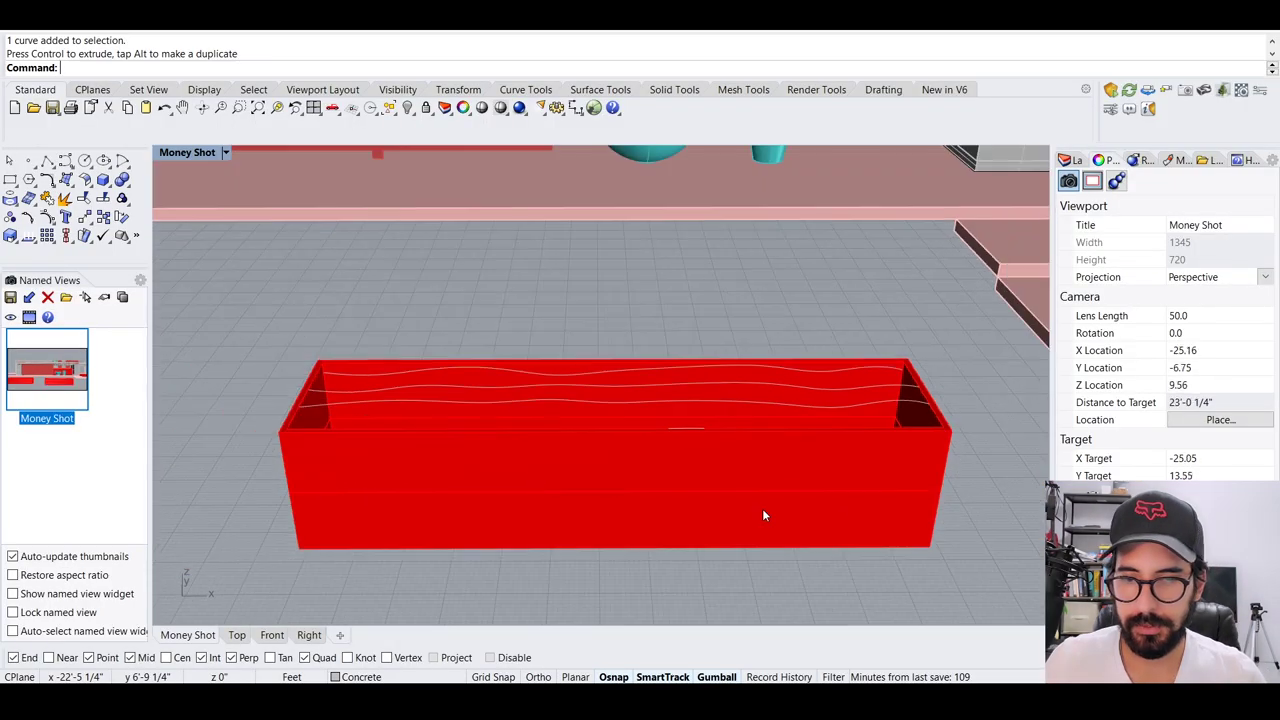
- Switch to Rhino and loft the wavy curves inside the planter into an uneven ground surface
mouse_move(762, 508)
right_mouse_down()
mouse_move(674, 470)
mouse_move(288, 375)
right_mouse_up()
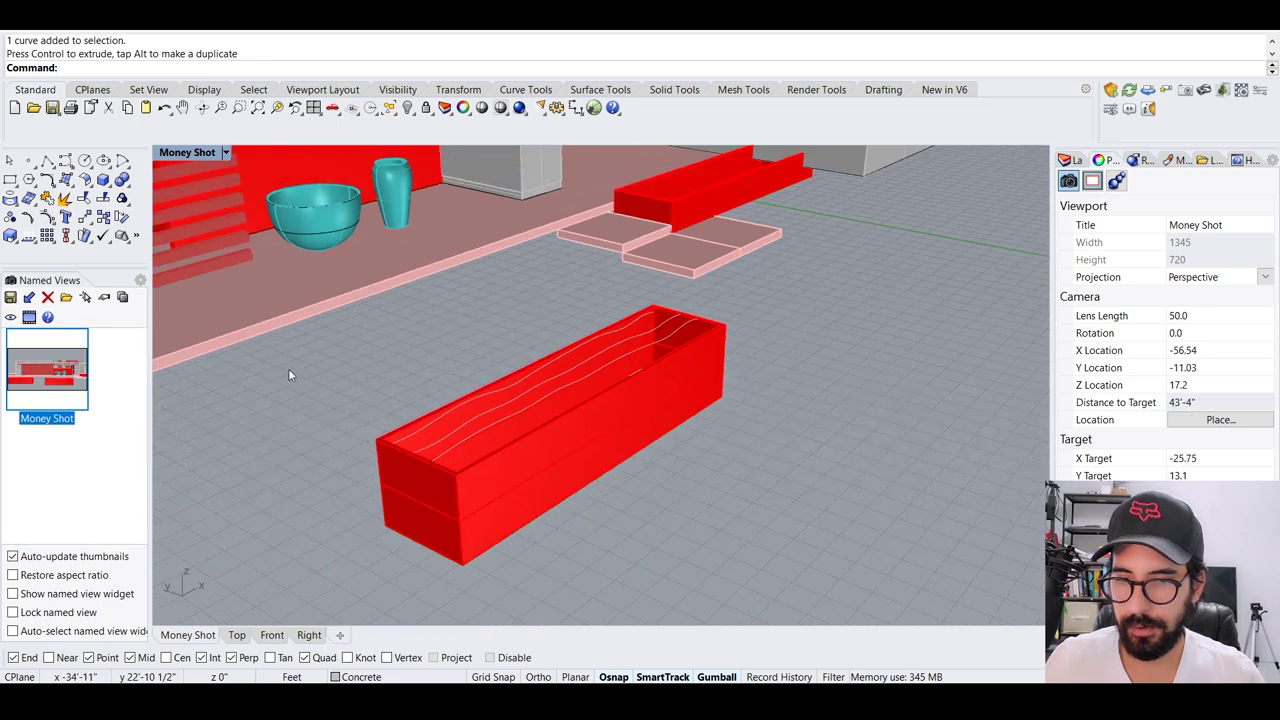
scroll(355, 407, "up", 6)
right_click_drag(562, 492, 604, 488)
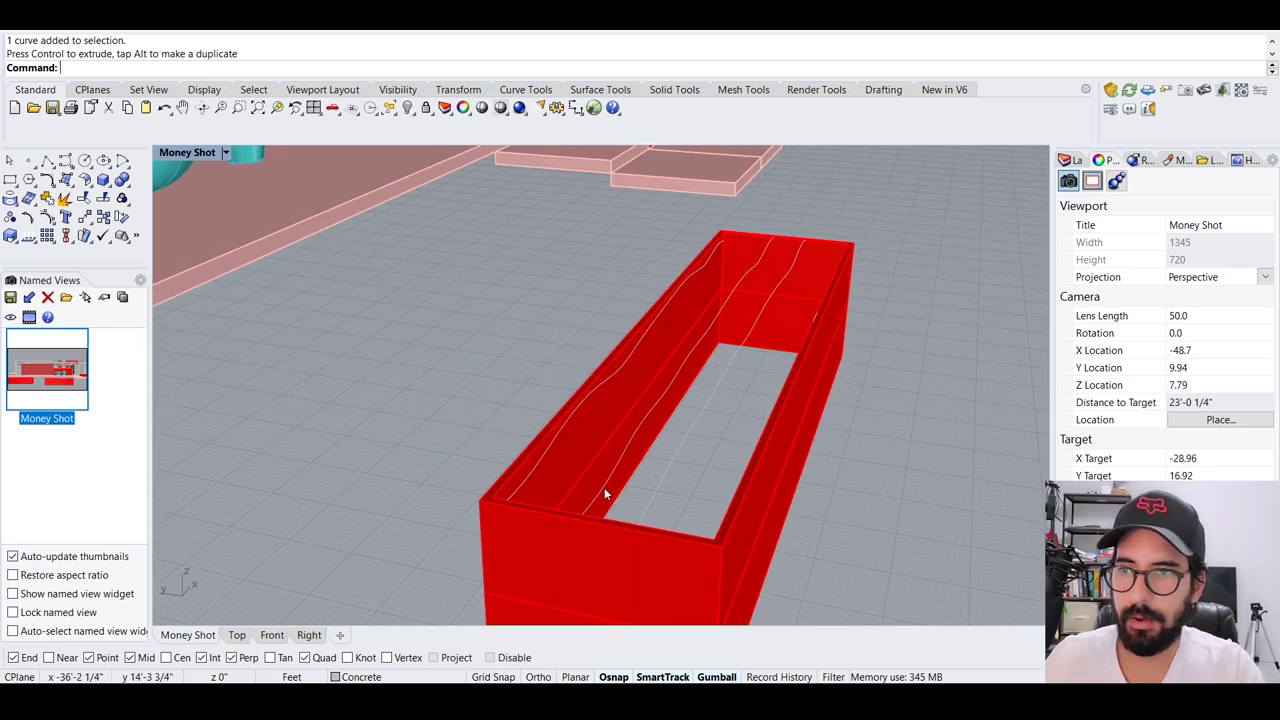
key("Return")
left_click(552, 442)
left_click(612, 470)
left_click(664, 481)
right_click_drag(664, 481, 763, 495)
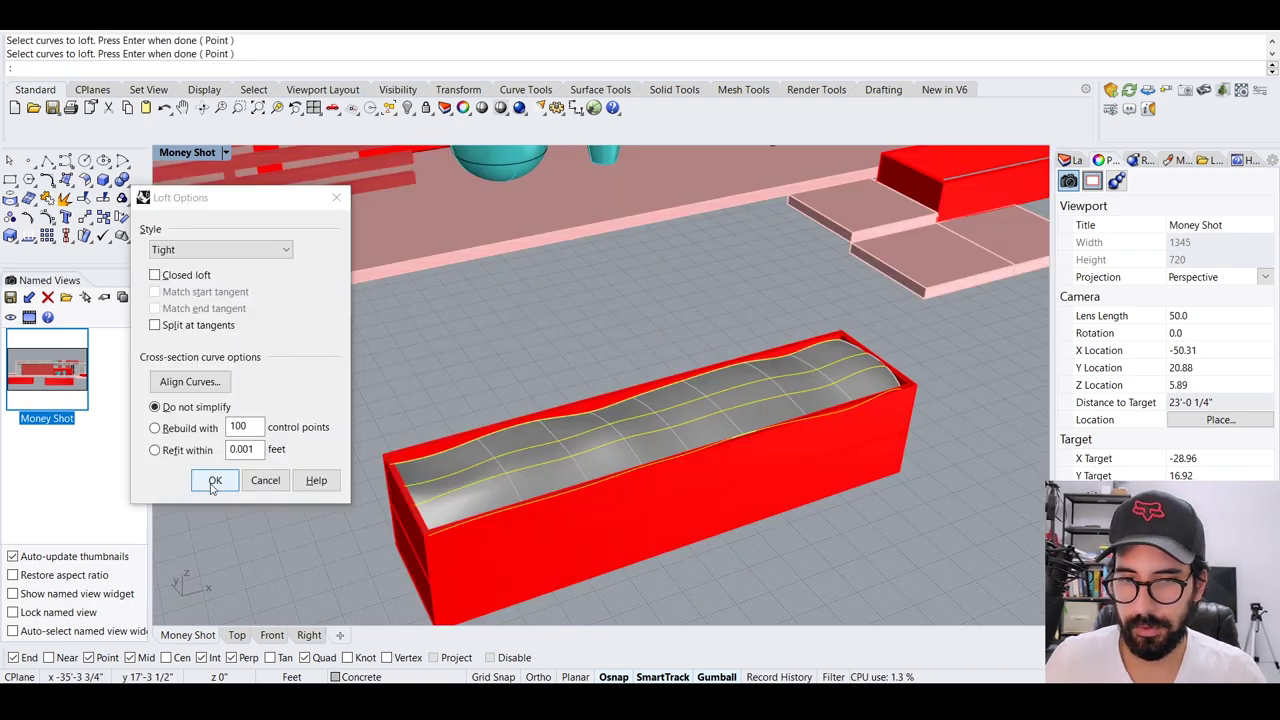
left_click(213, 481)
right_click_drag(746, 463, 800, 445)
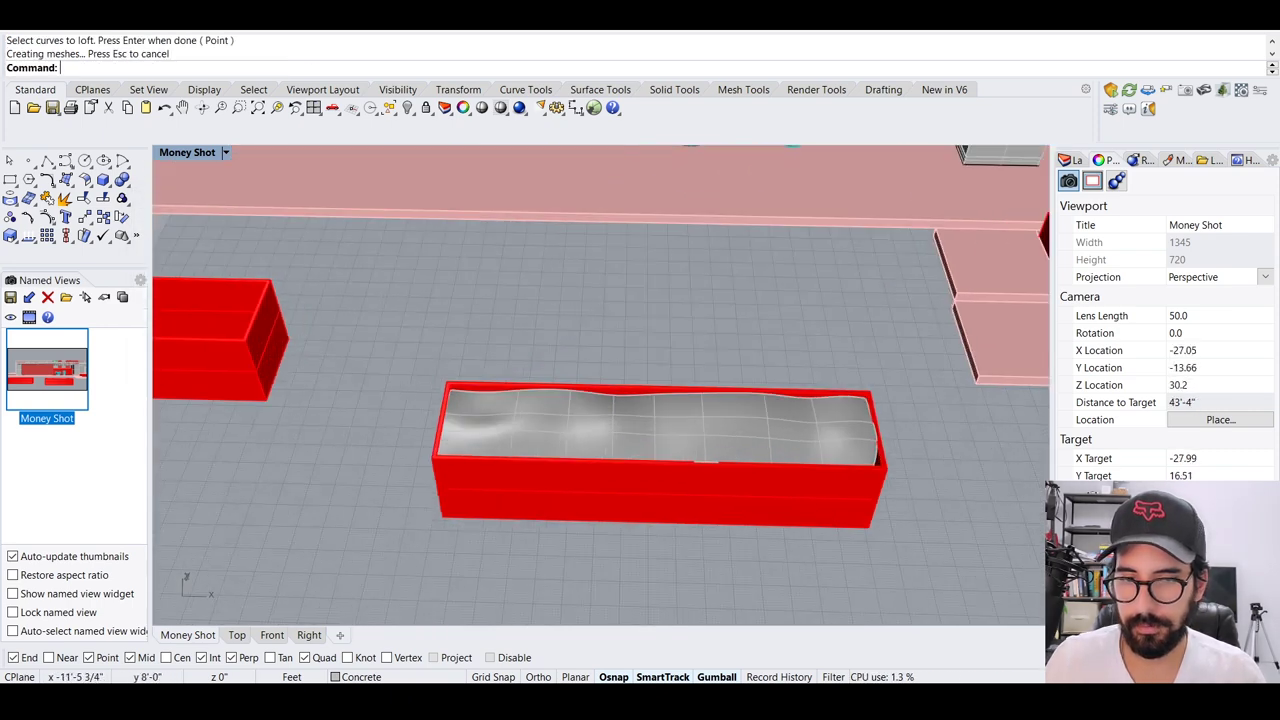
- Copy the lofted ground surface from the planter's top corner to the matching corner of the other planter
left_click(846, 431)
type("copy")
key("Return")
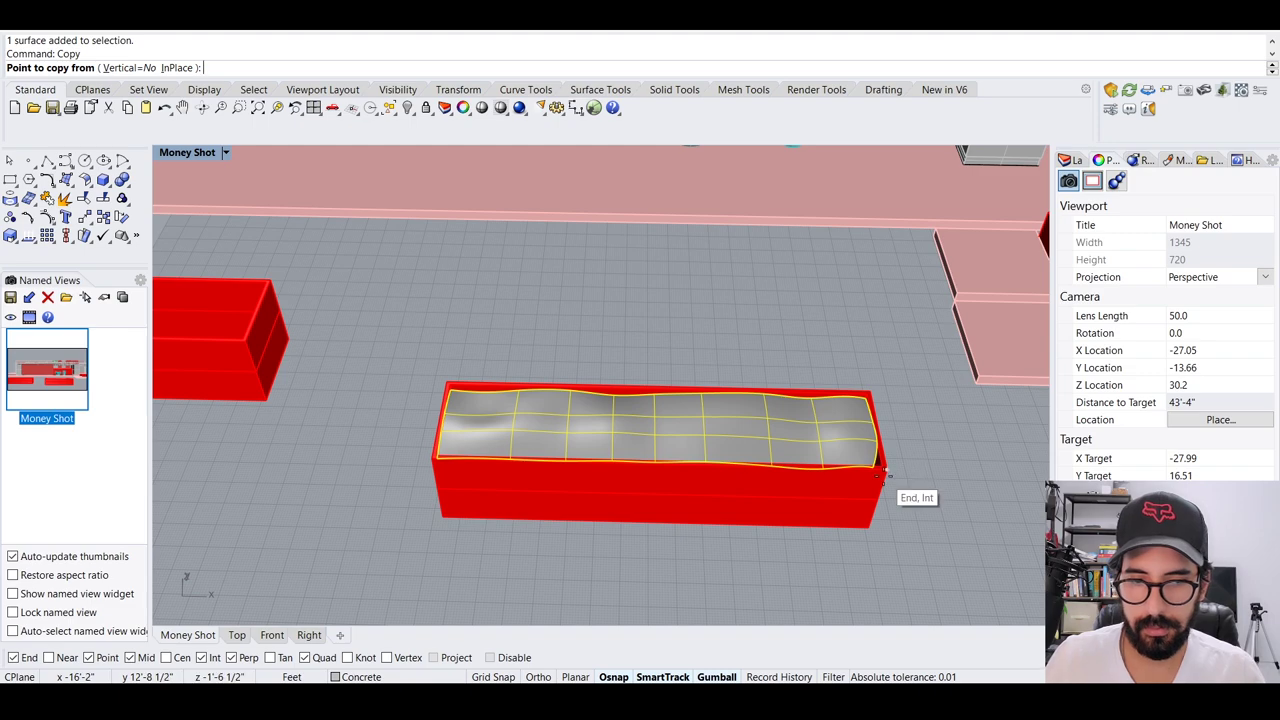
left_click(886, 468)
left_click(256, 371)
scroll(440, 345, "down", 10)
key("Return")
scroll(363, 334, "up", 7)
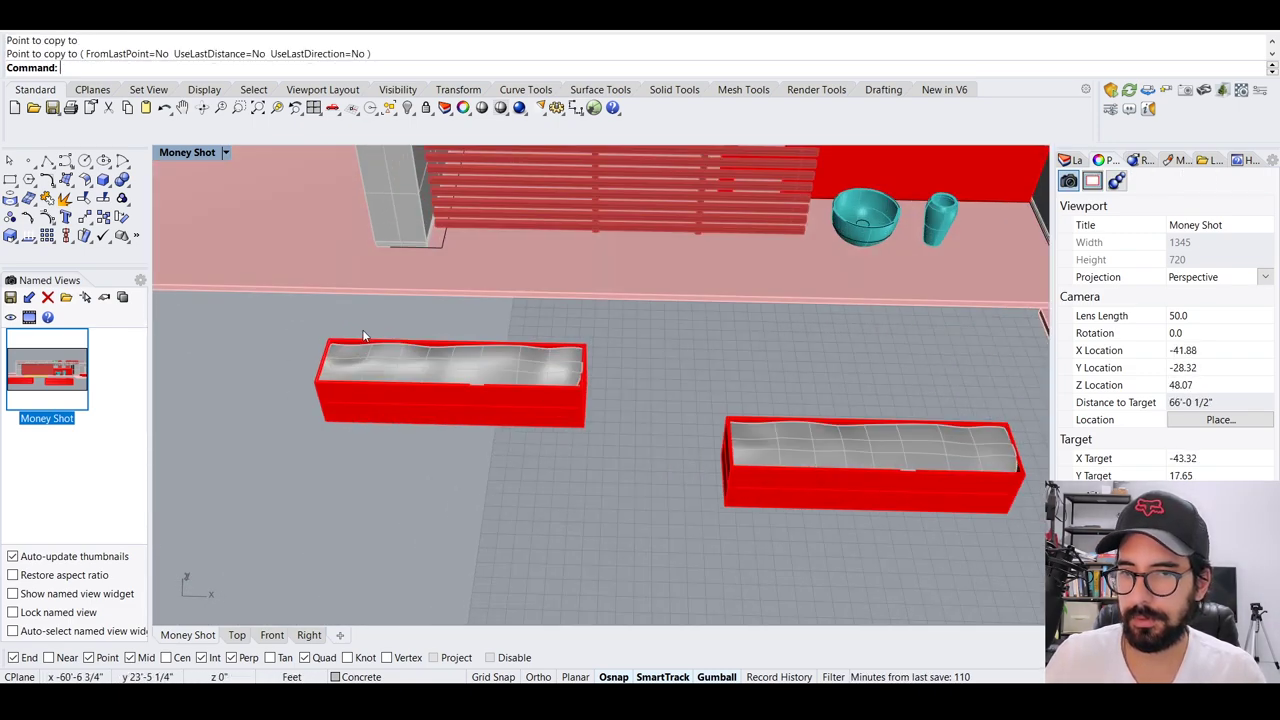
- Move both planter ground surfaces to the Stone layer
right_click_drag(363, 334, 420, 250)
left_click(480, 450)
key("Escape")
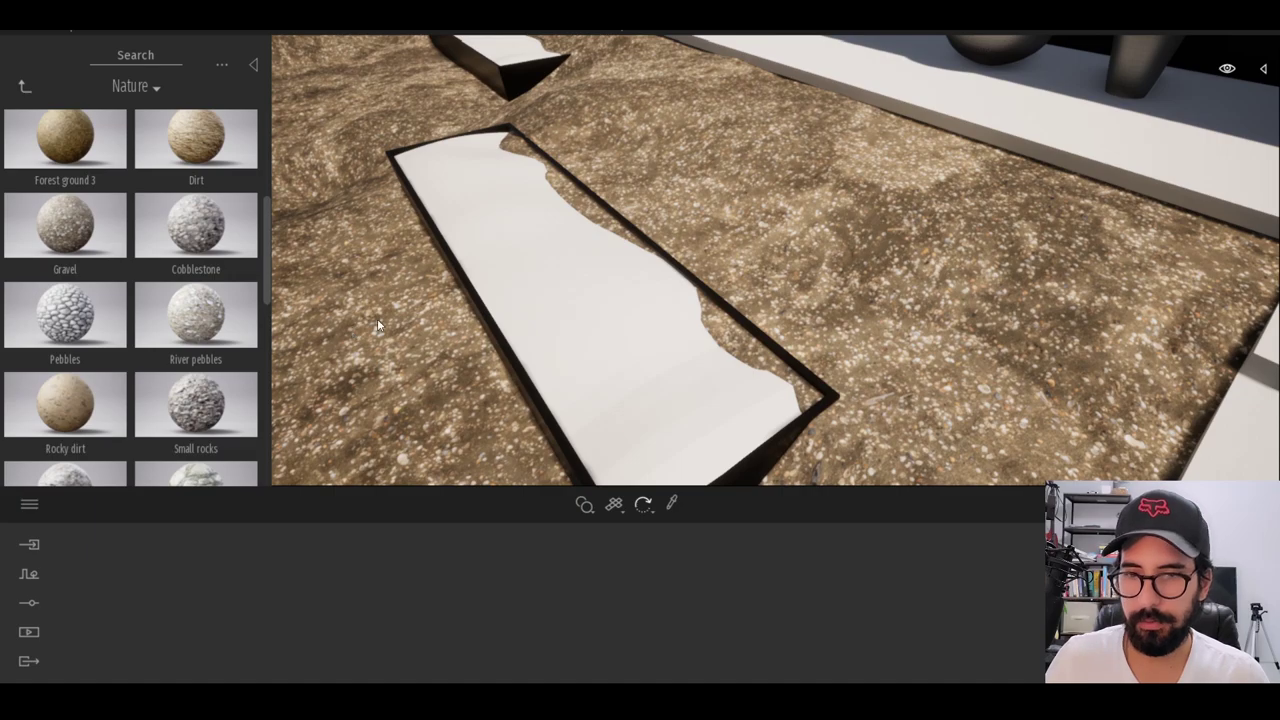
- Switch back to Twinmotion and apply the Pebbles material to the planters' ground surfaces
middle_click_drag(377, 325, 559, 297)
right_click_drag(559, 297, 600, 290)
scroll(600, 290, "up", 3)
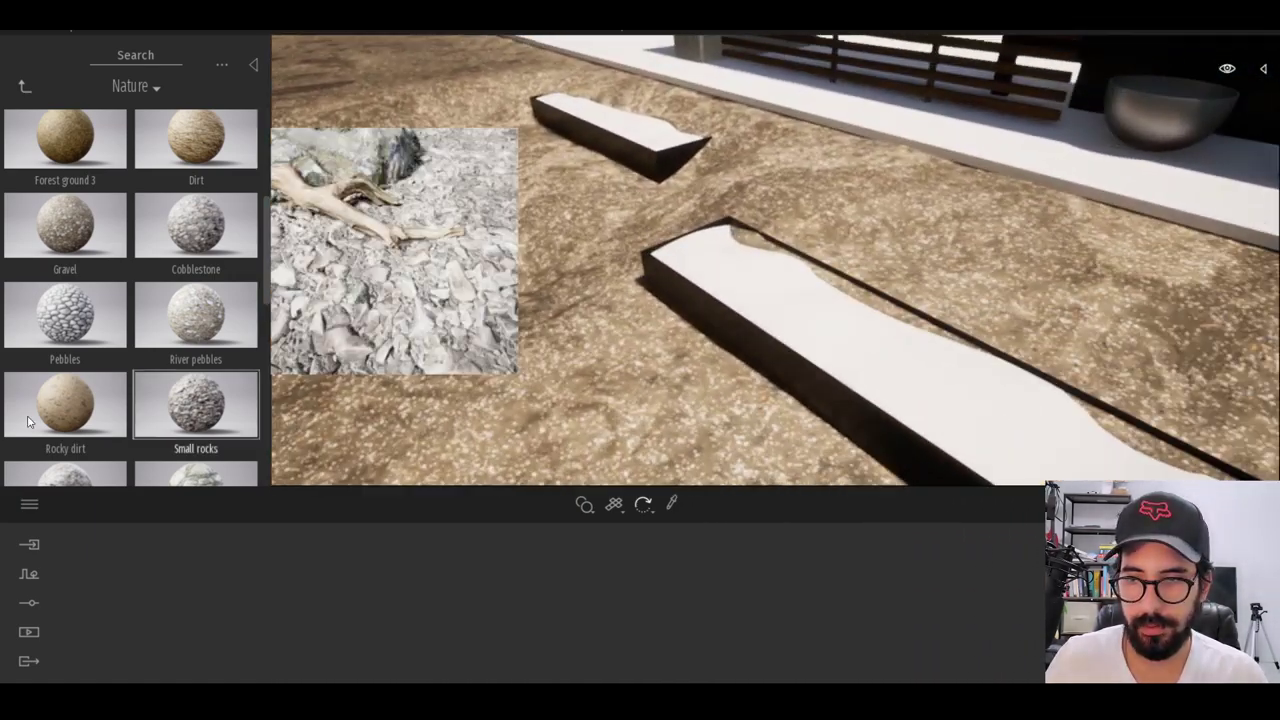
mouse_move(67, 318)
left_click_drag(67, 318, 801, 310)
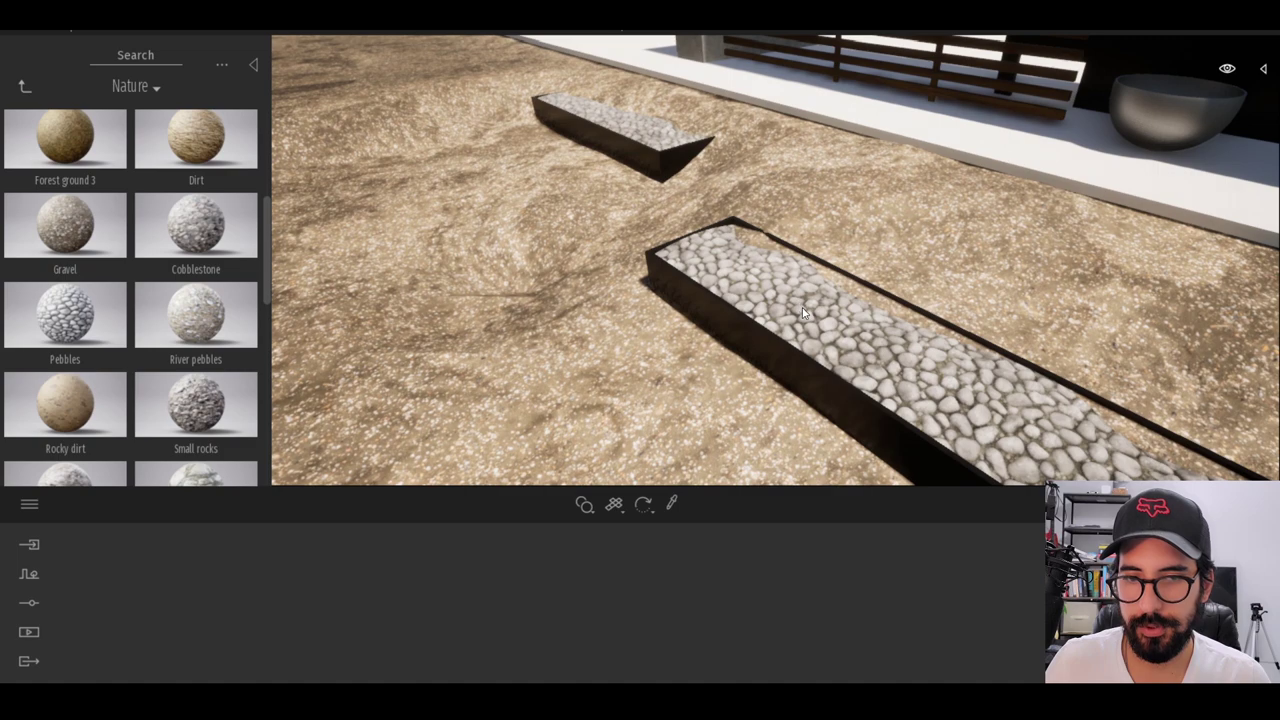
- Return to the Image1 view and set the scale of the planters' Pebbles material to 0.25
key("d")
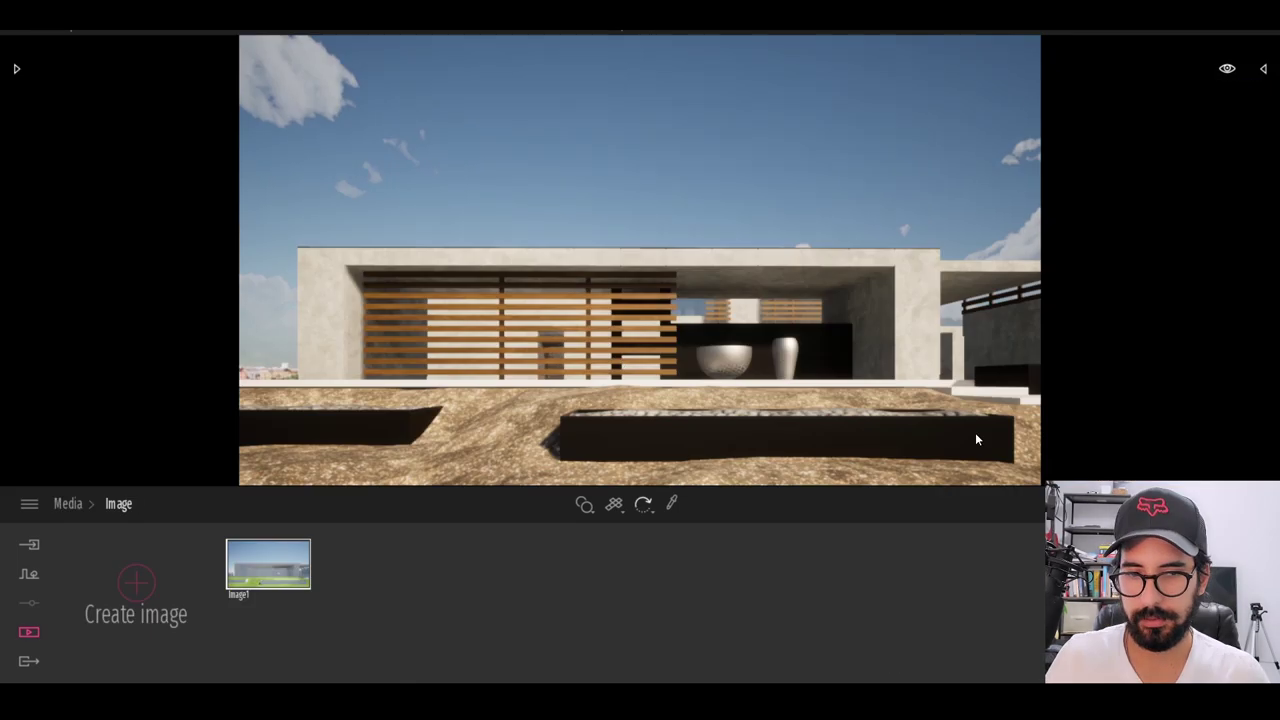
left_click(680, 503)
left_click(828, 411)
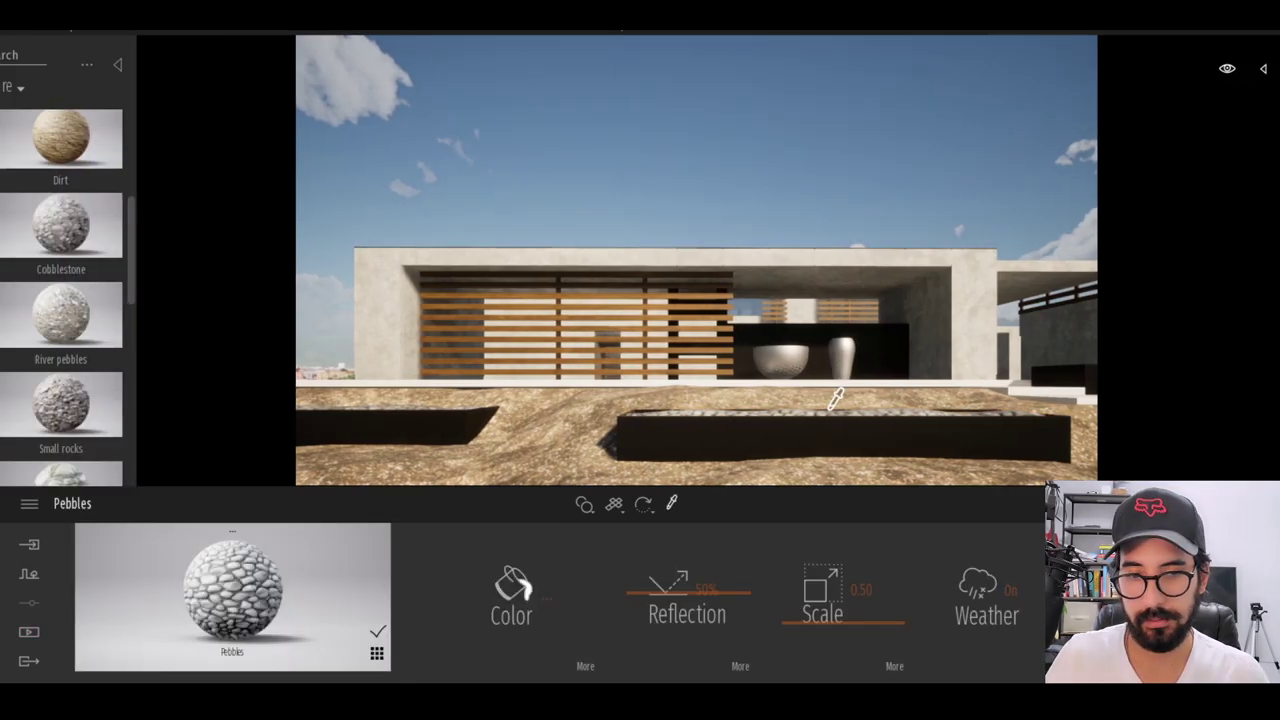
left_click(861, 590)
type("0.25")
key("Return")
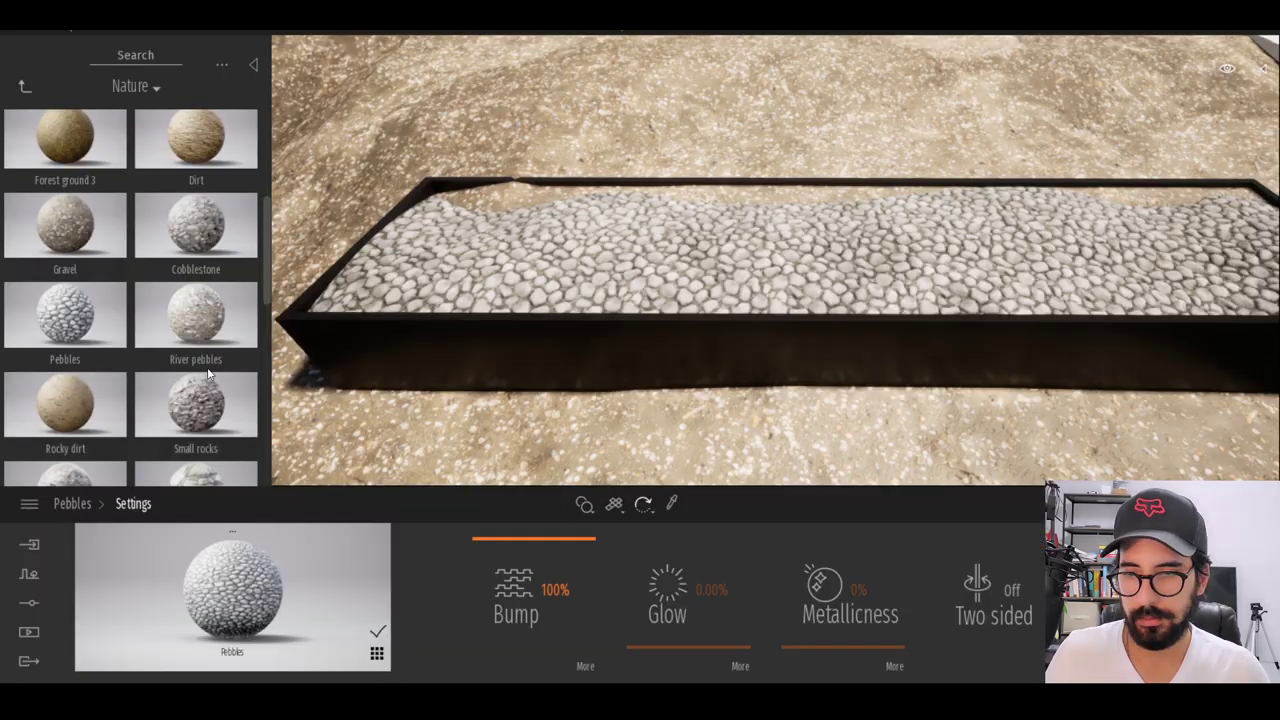
scroll(205, 300, "down", 2)
scroll(212, 313, "down", 3)
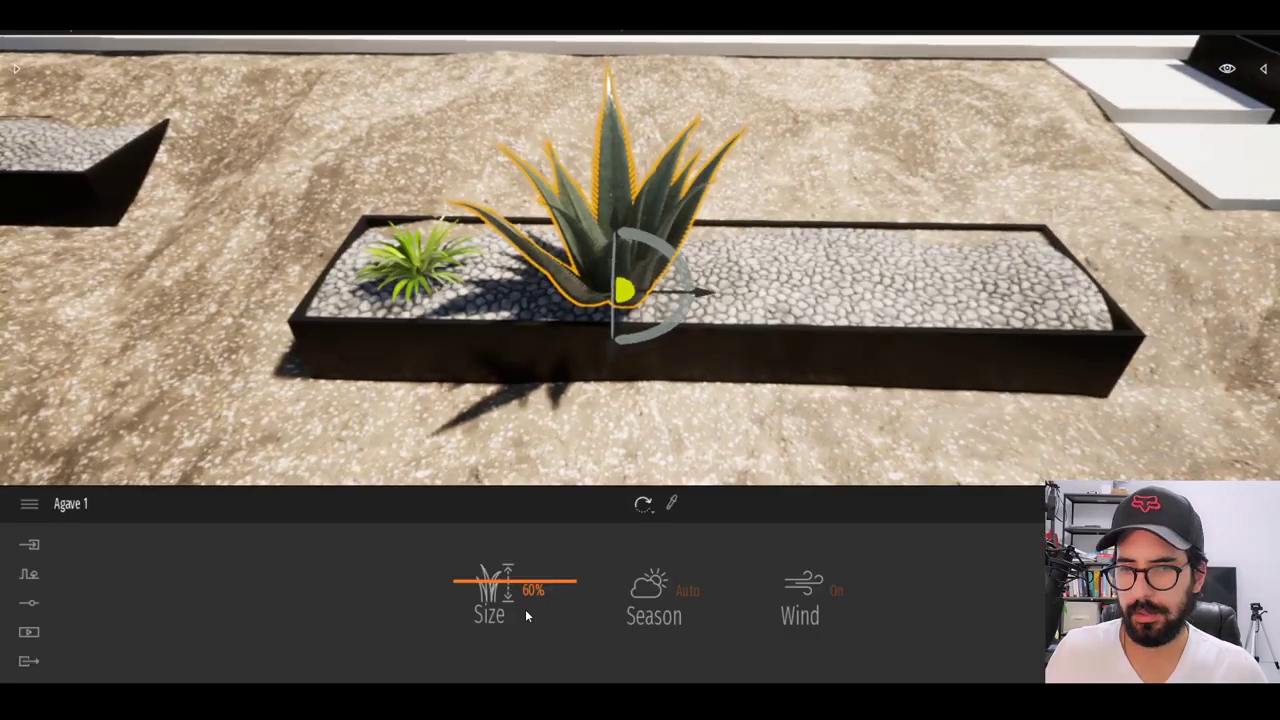
- Set the Agave 1 size to 12% and repeat the plant in a row along the front planter
left_click(531, 590)
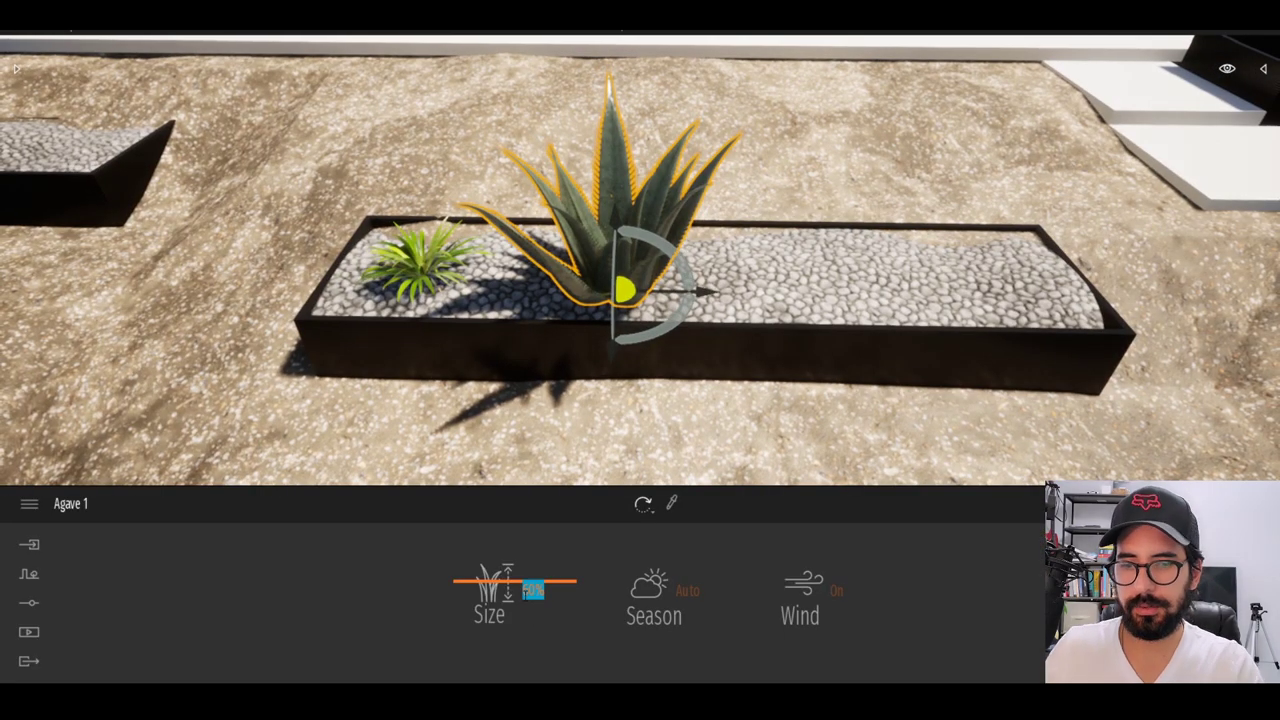
type("40")
key("Return")
type("20")
key("Return")
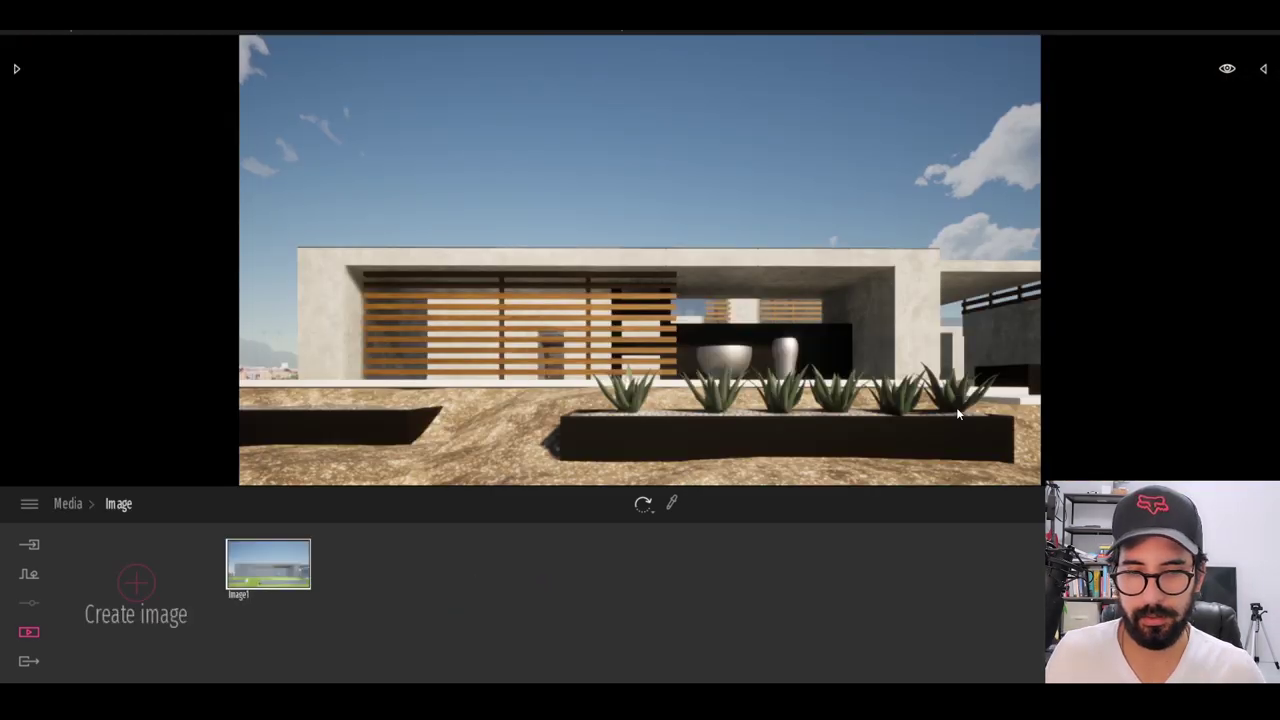
left_click(956, 407)
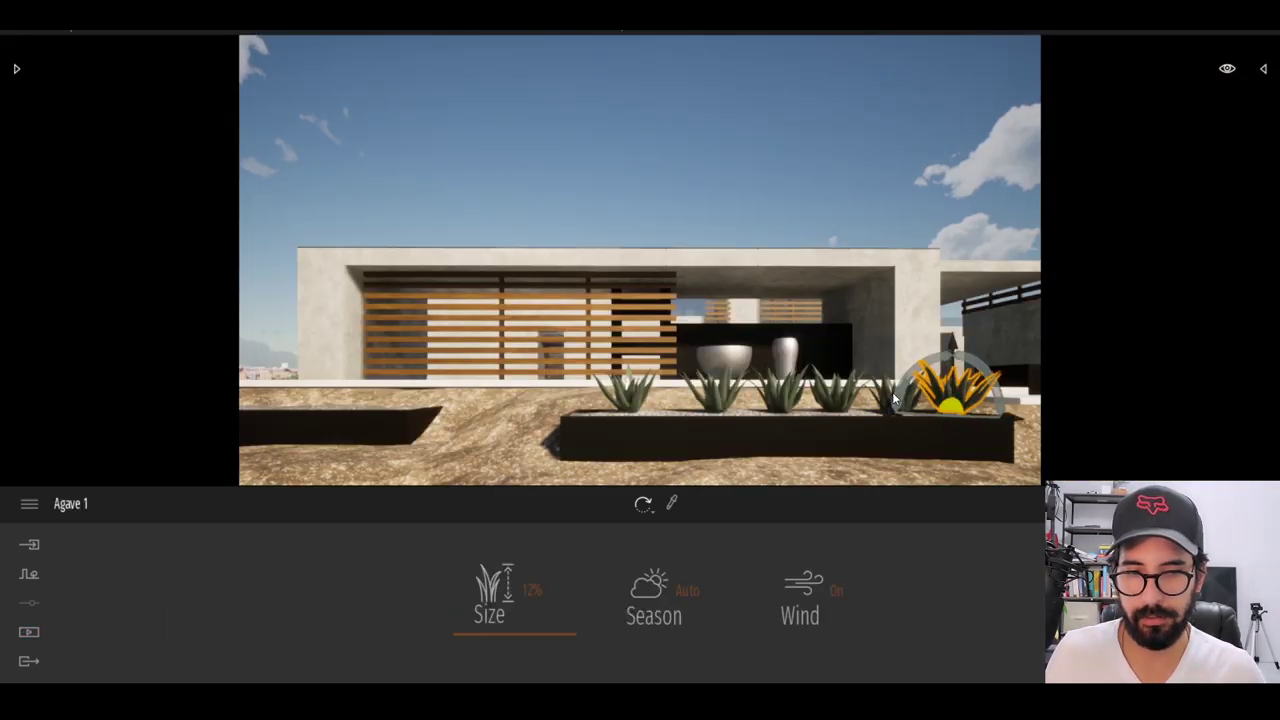
key("Escape")
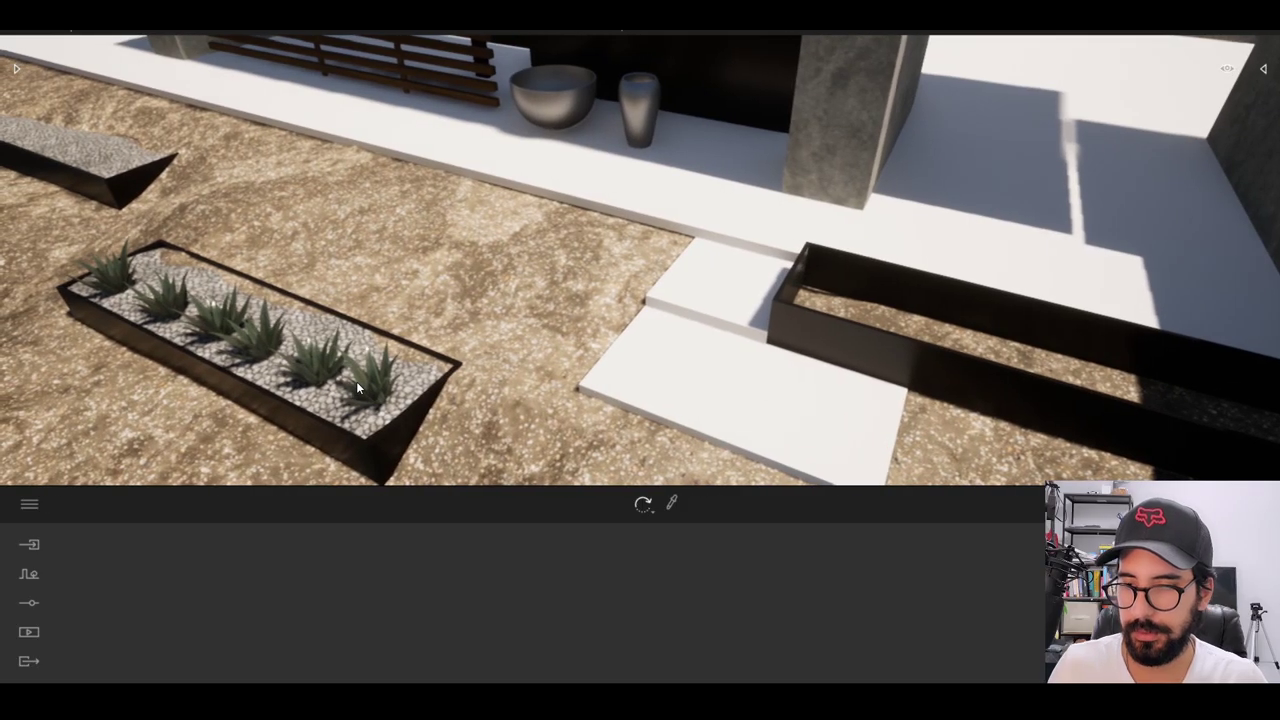
- Add Agave 1 plants from the front planter to the near end of the side planter beside the entrance steps
left_click(356, 381)
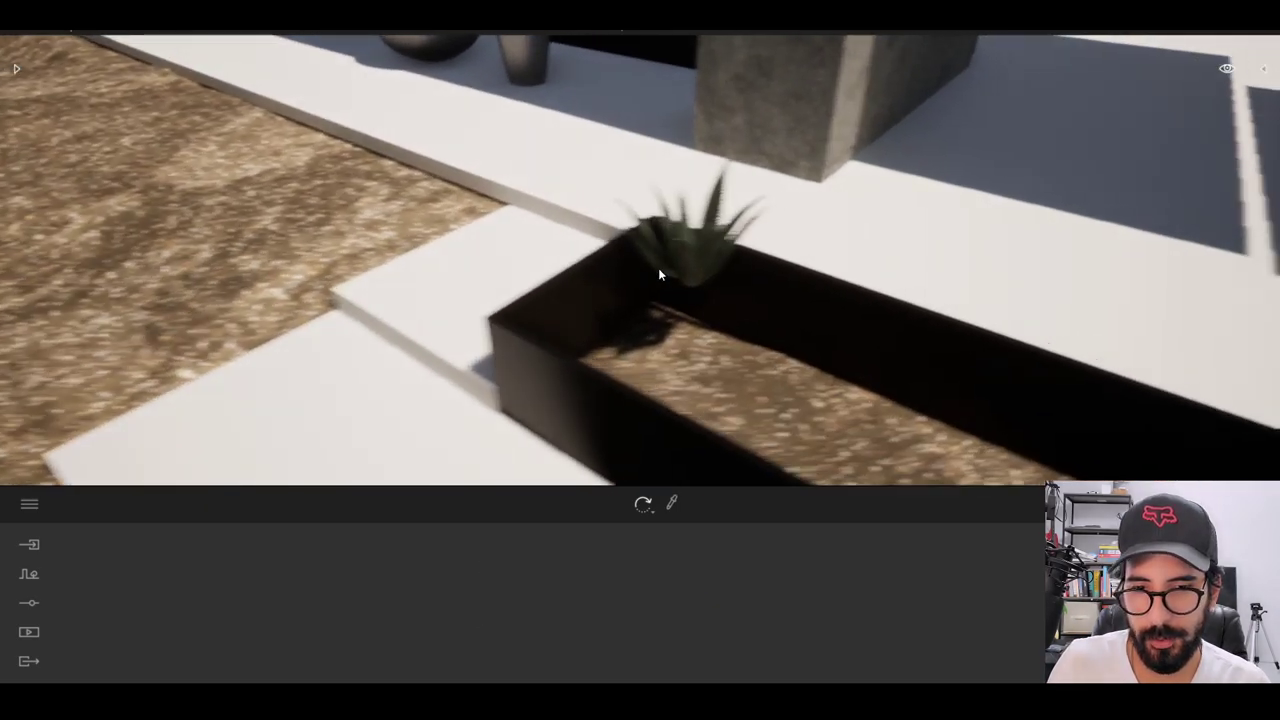
left_click(616, 252)
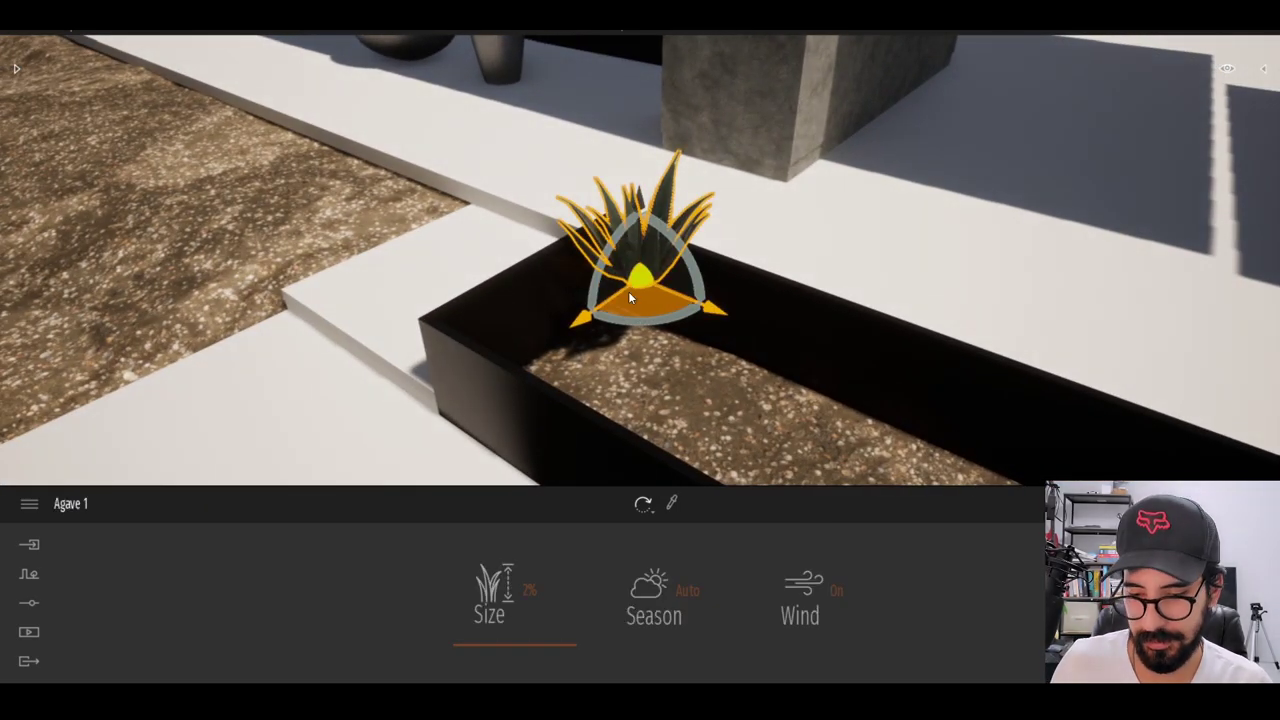
left_click(628, 291, "shift")
left_click(568, 430)
left_click_drag(580, 318, 495, 372)
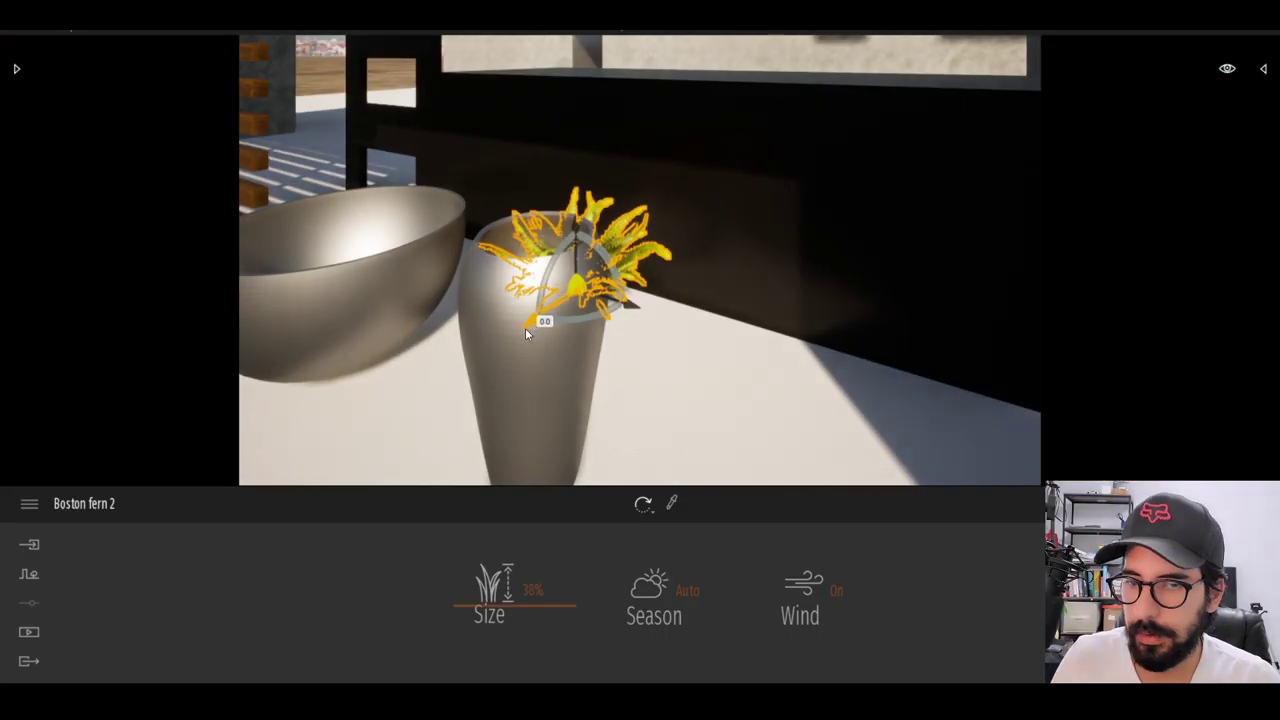
- Position the Boston fern 2 in the tall vase and place a Leatherleaf fern 2 by the round bowl
left_click_drag(525, 328, 490, 333)
left_click_drag(545, 248, 549, 171)
left_click(16, 68)
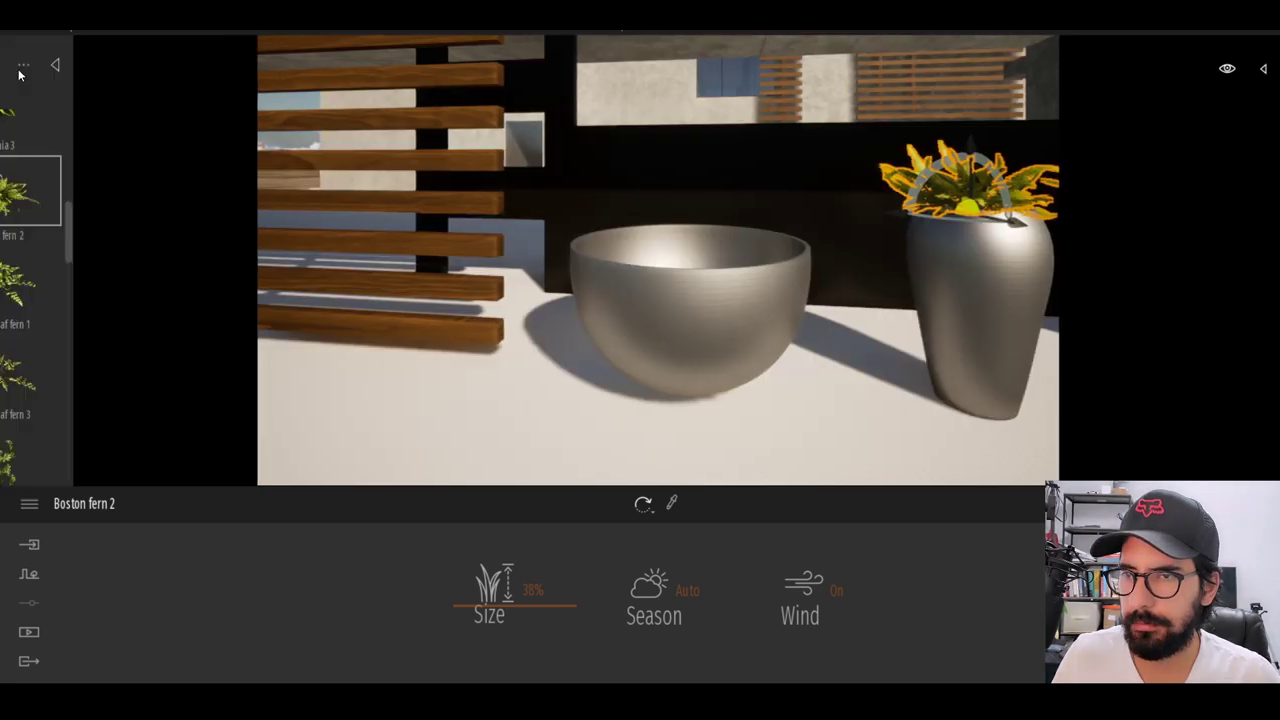
left_click(195, 378)
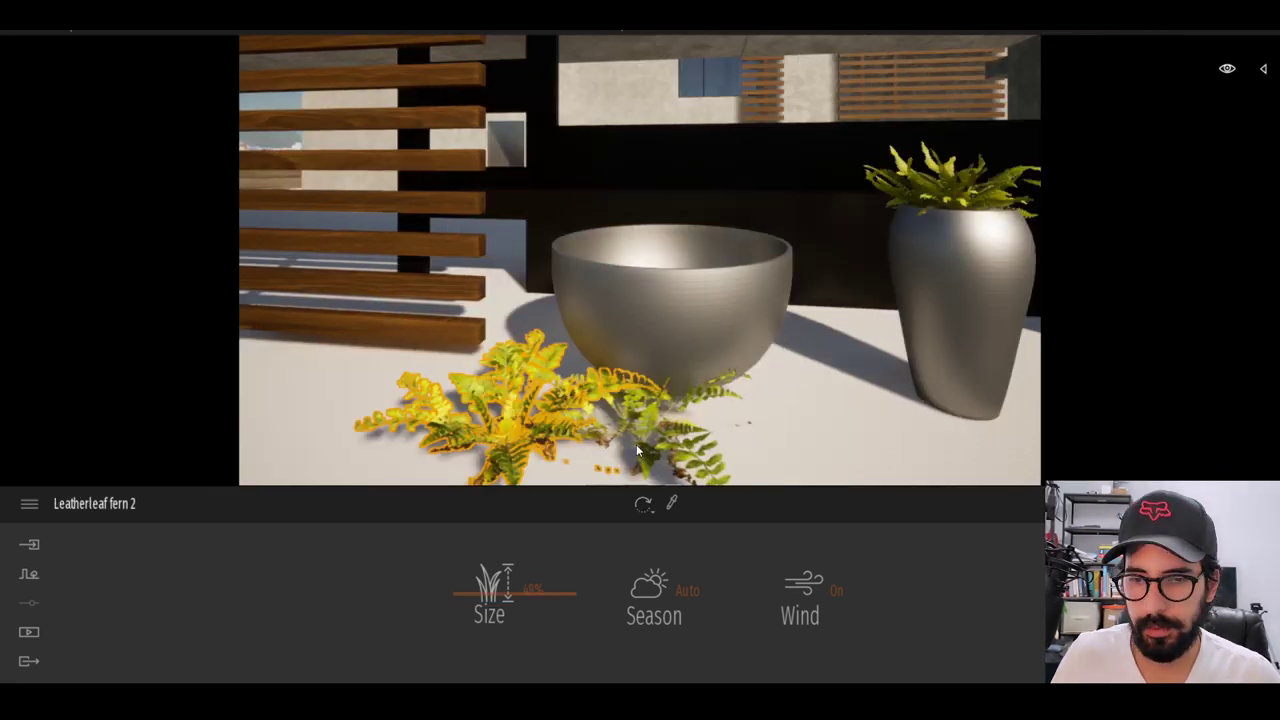
left_click(486, 400)
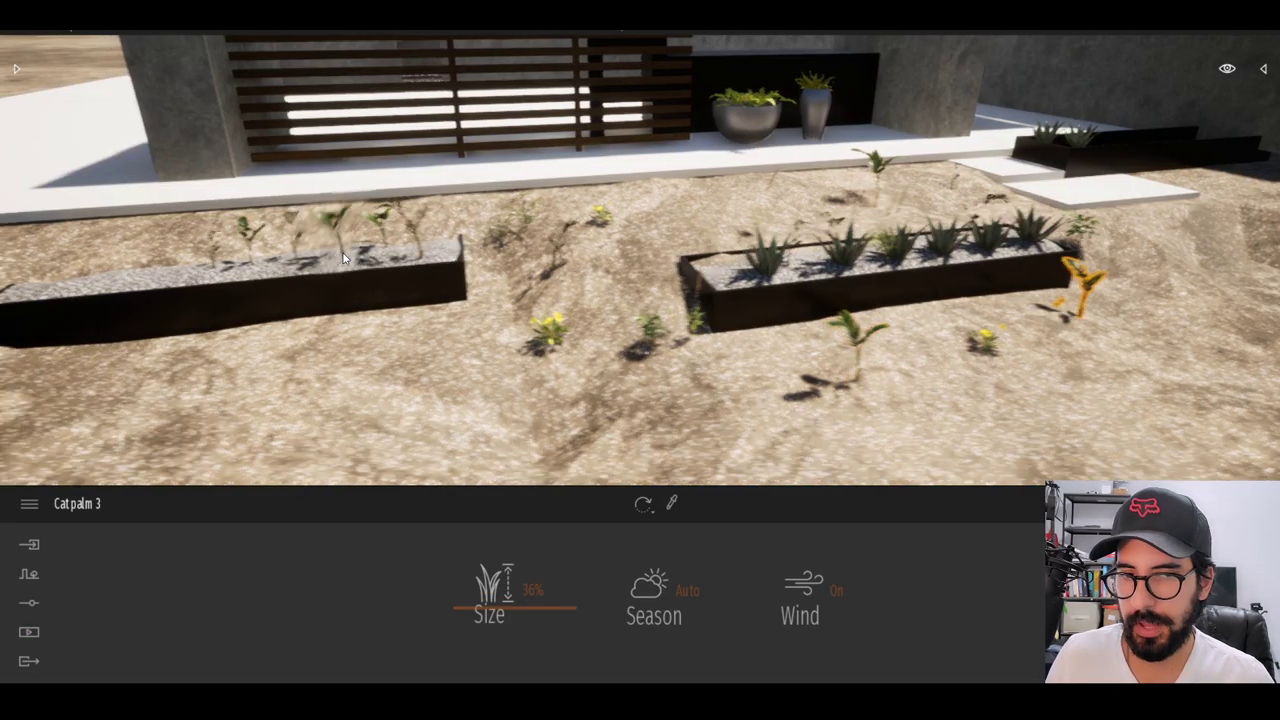
- Add a Variegated croton 5 among the plants in the left planter
key("w")
key("a")
left_click(16, 69)
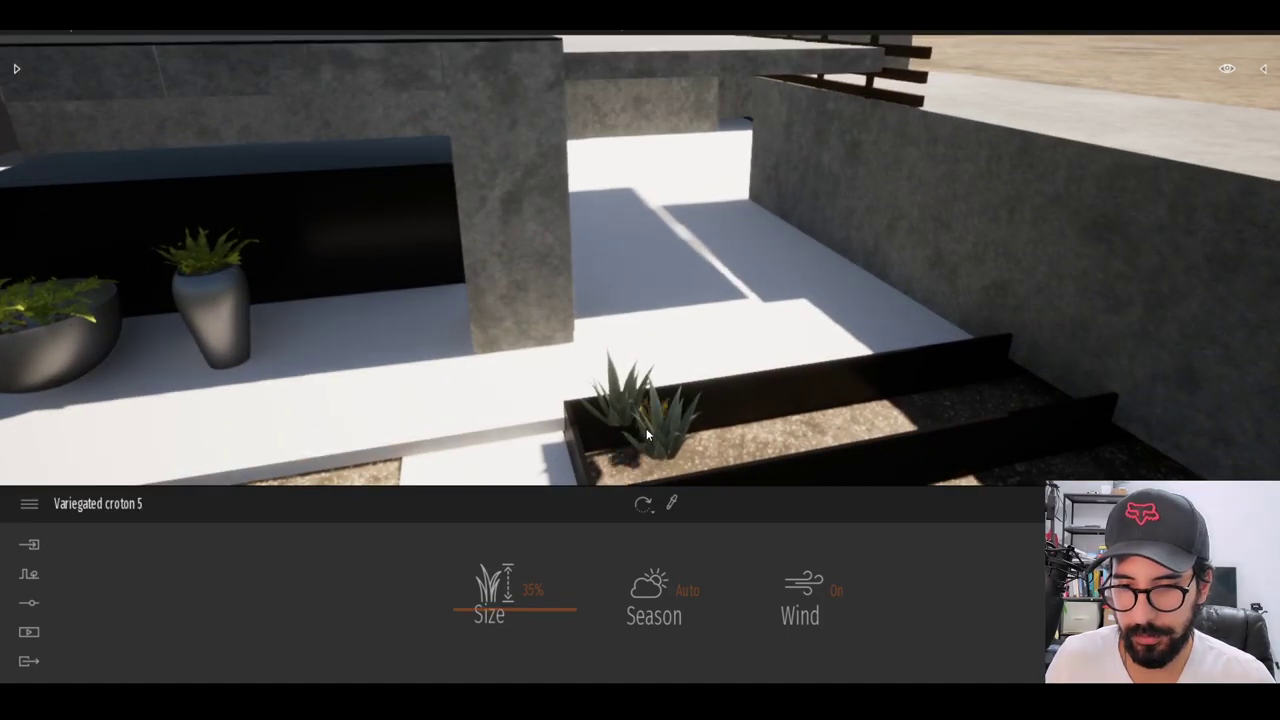
key("w")
right_click_drag(222, 341, 530, 285)
key("a")
key("w")
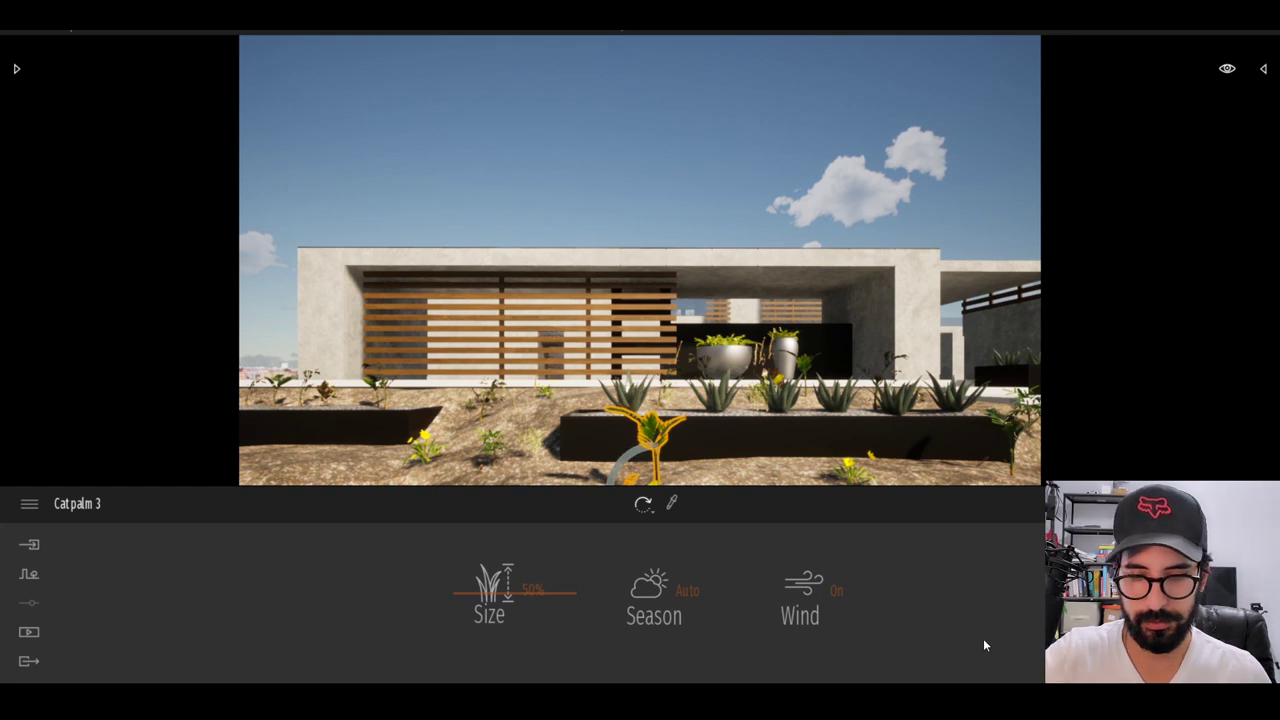
- Delete unwanted plants around the front planter, including the one at its front corner and the Cat palm 3 behind it
key("Delete")
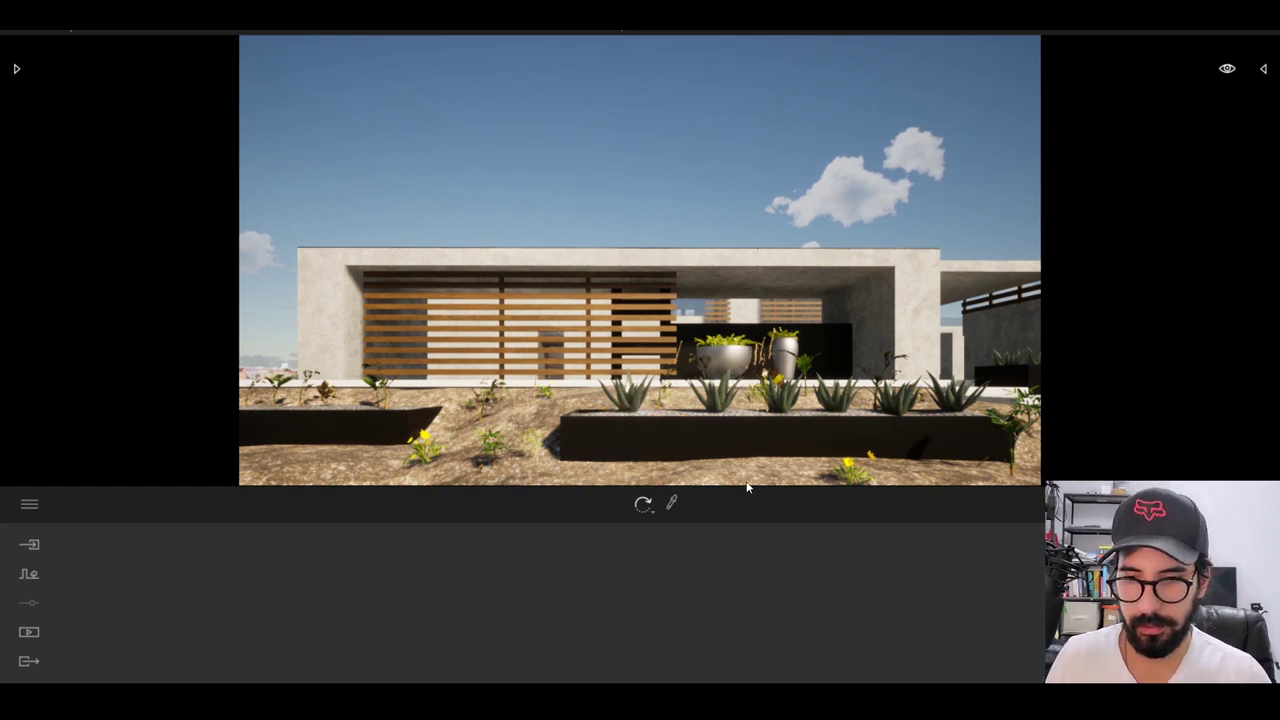
left_click(1012, 472)
key("Delete")
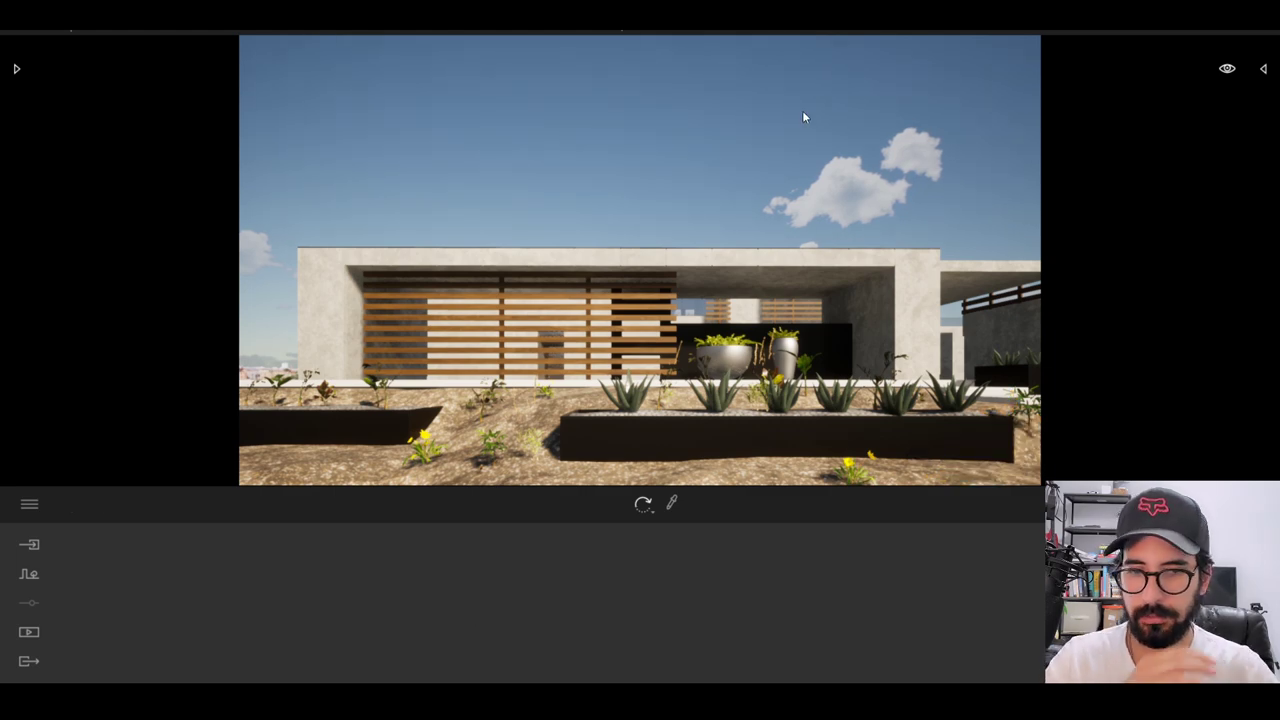
key("w")
right_click_drag(787, 211, 825, 290)
key("e")
left_click(804, 356)
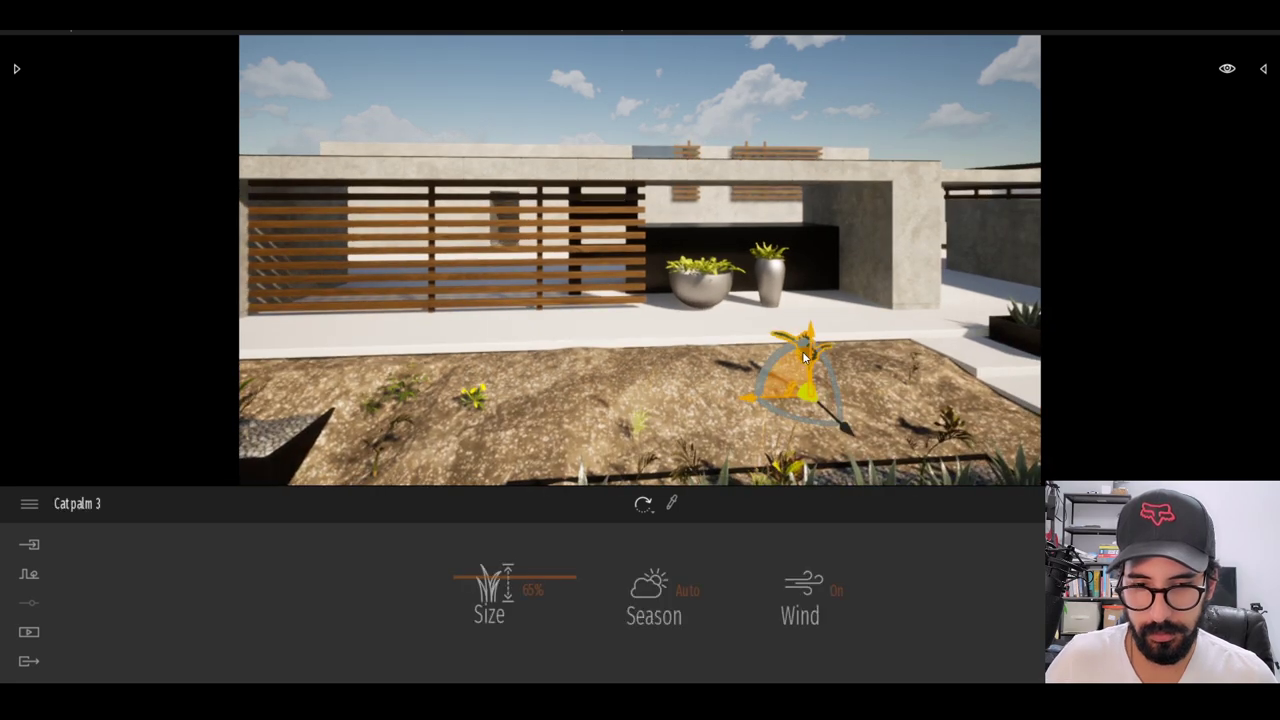
key("Delete")
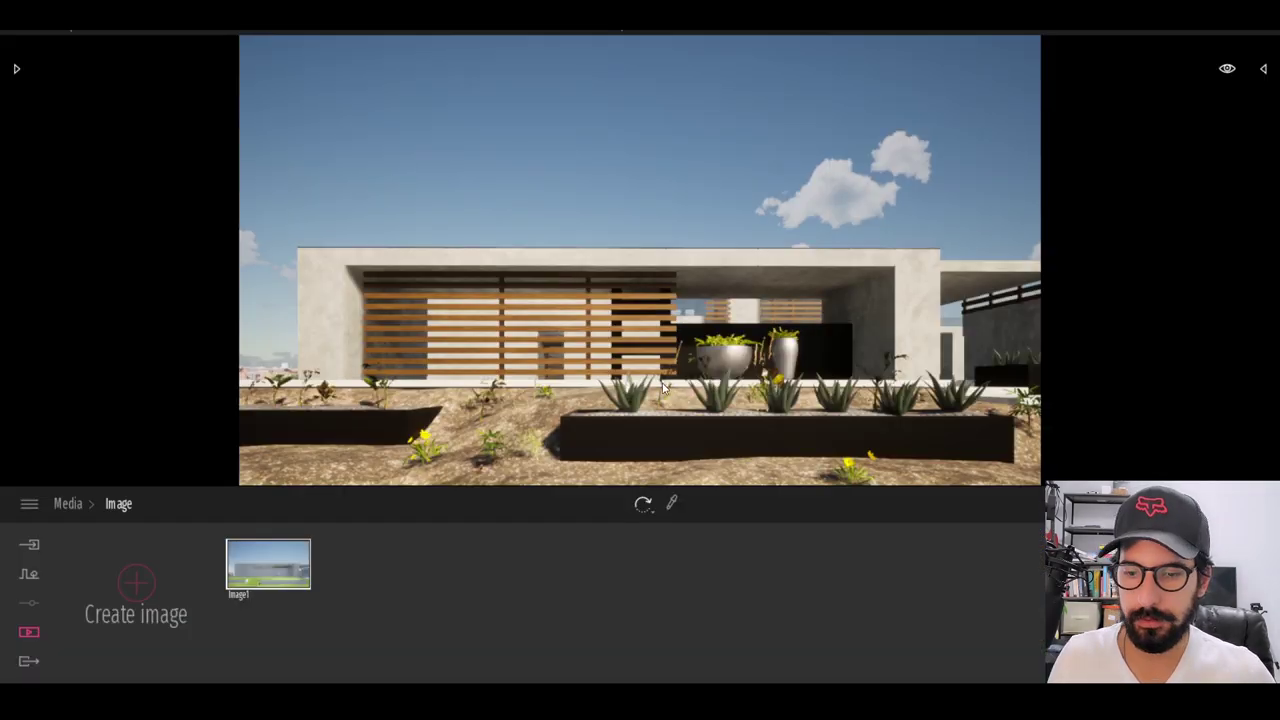
- Apply Exposed aggregate concrete 01 to the house's paving and entrance steps and open the material's scale for editing
scroll(1012, 416, "up", 5)
right_click_drag(1012, 414, 74, 251)
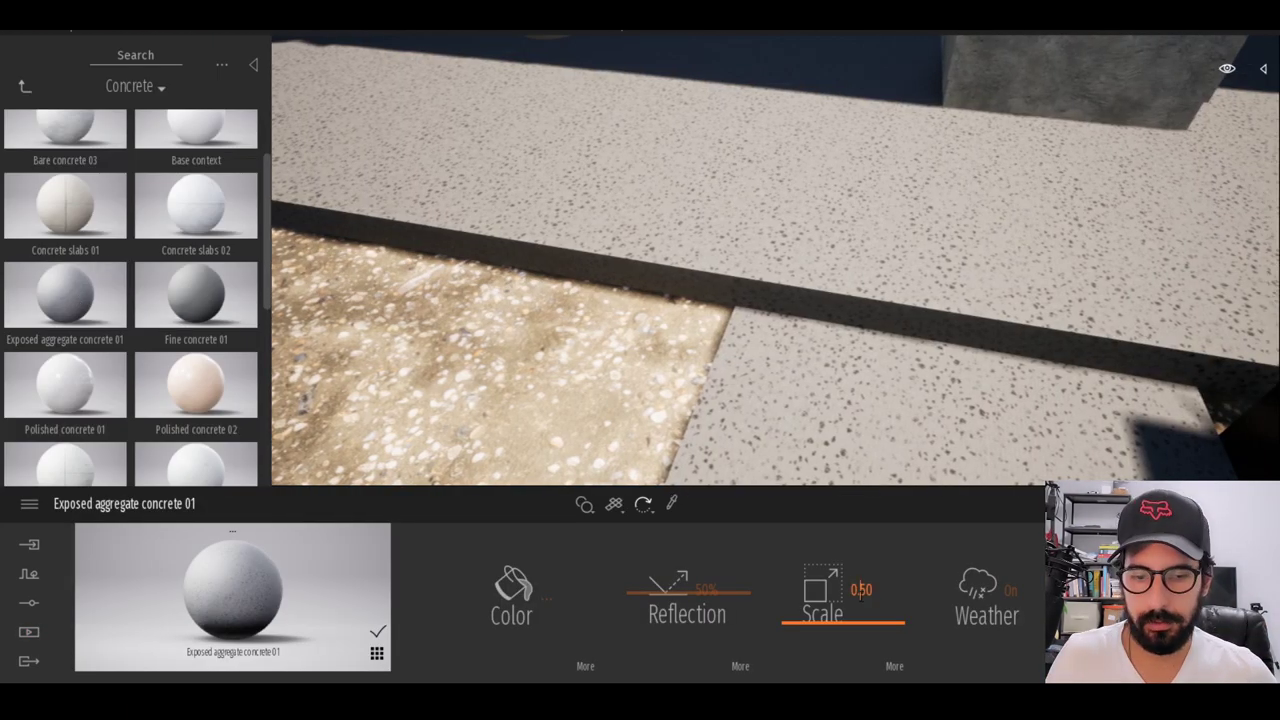
left_click(861, 593)
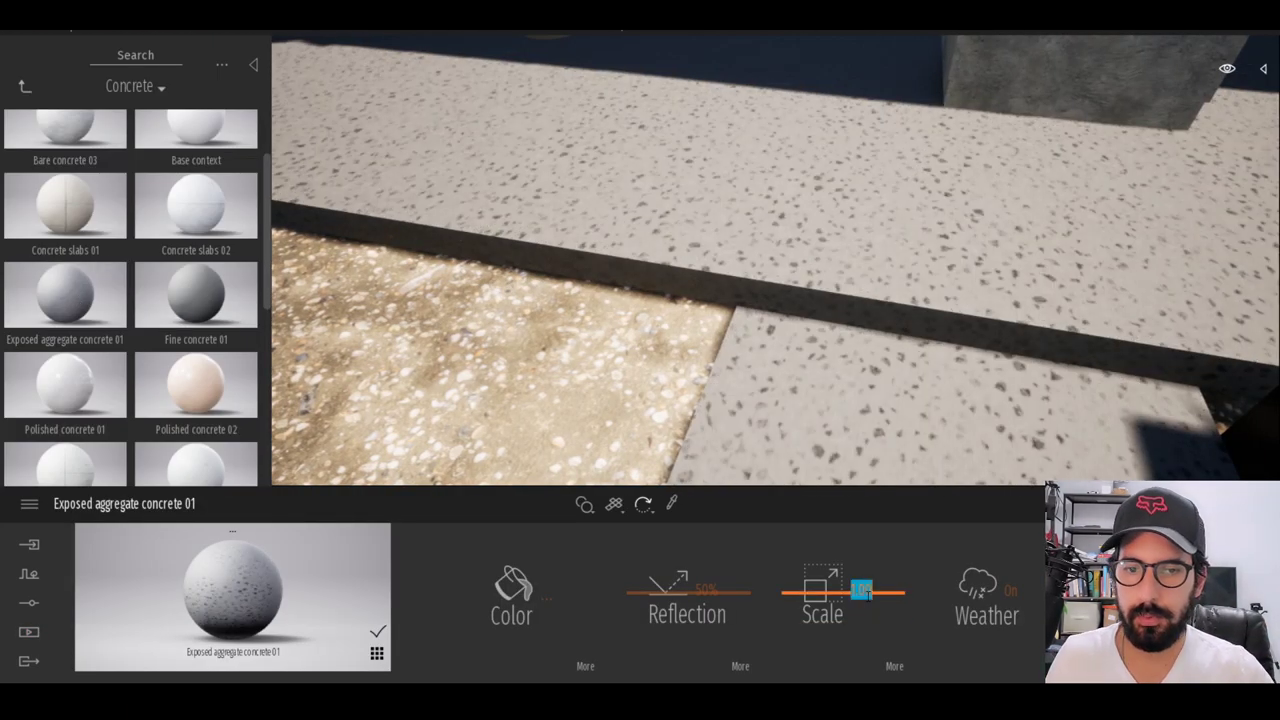
double_click(864, 592)
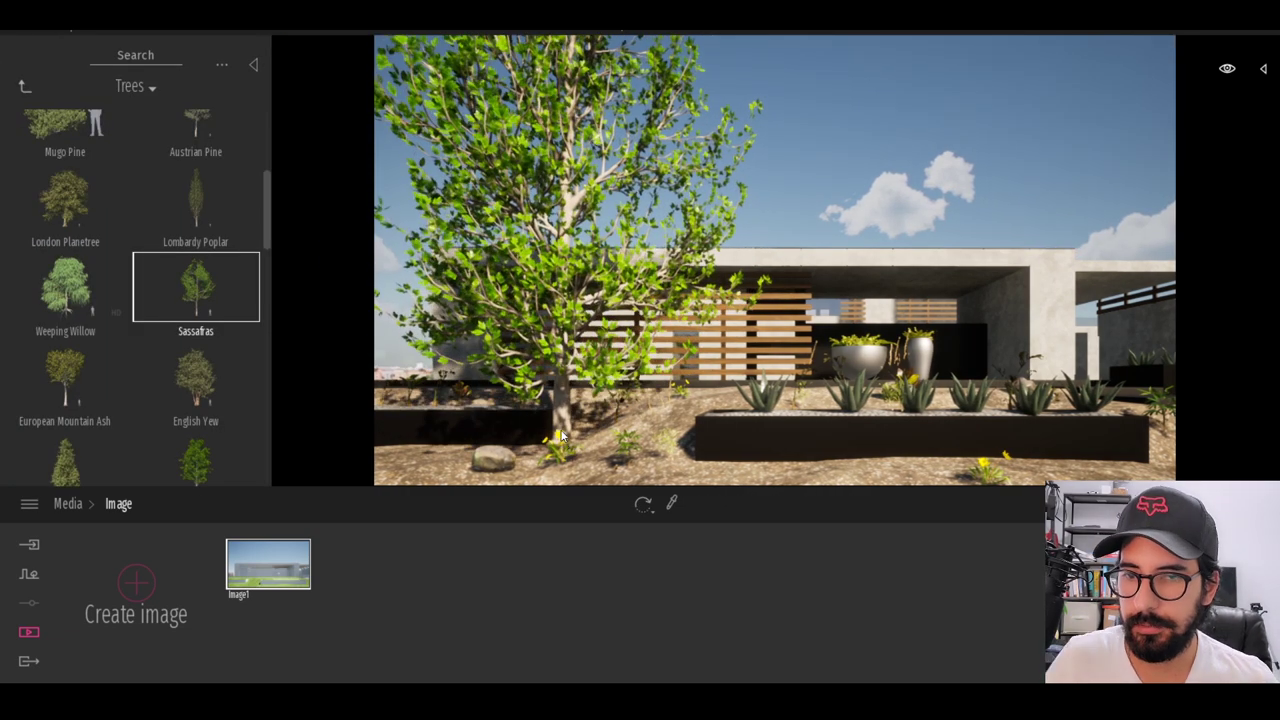
- Check the reference photo's tree, try a Sea Pine at 1% age in front of the left planter, and delete it
key("alt+Tab")
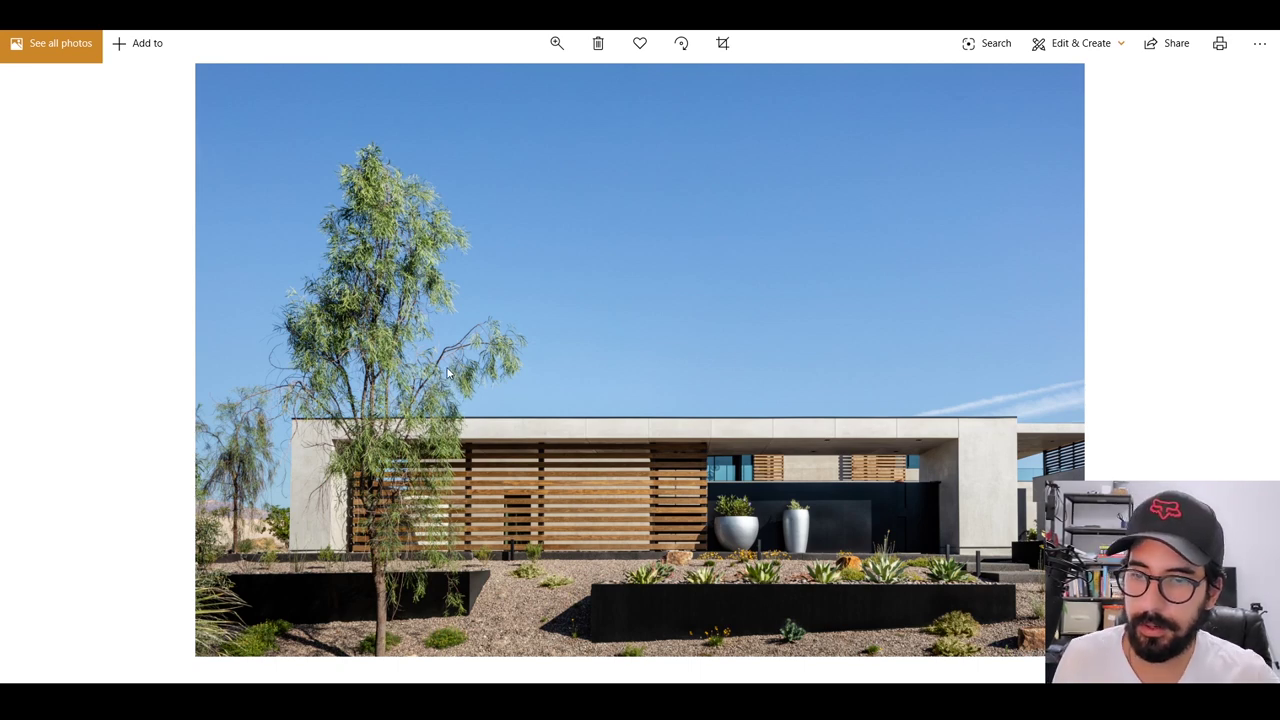
key("alt+Tab")
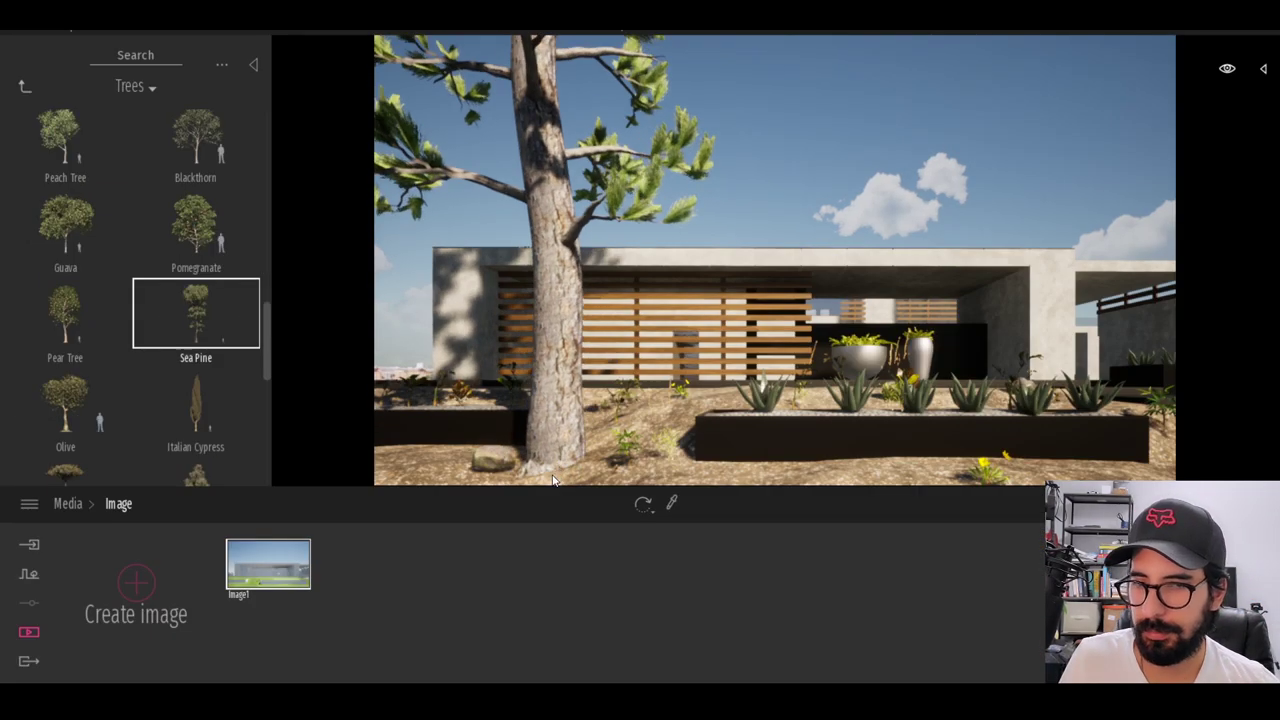
left_click(549, 479)
left_click_drag(394, 578, 305, 591)
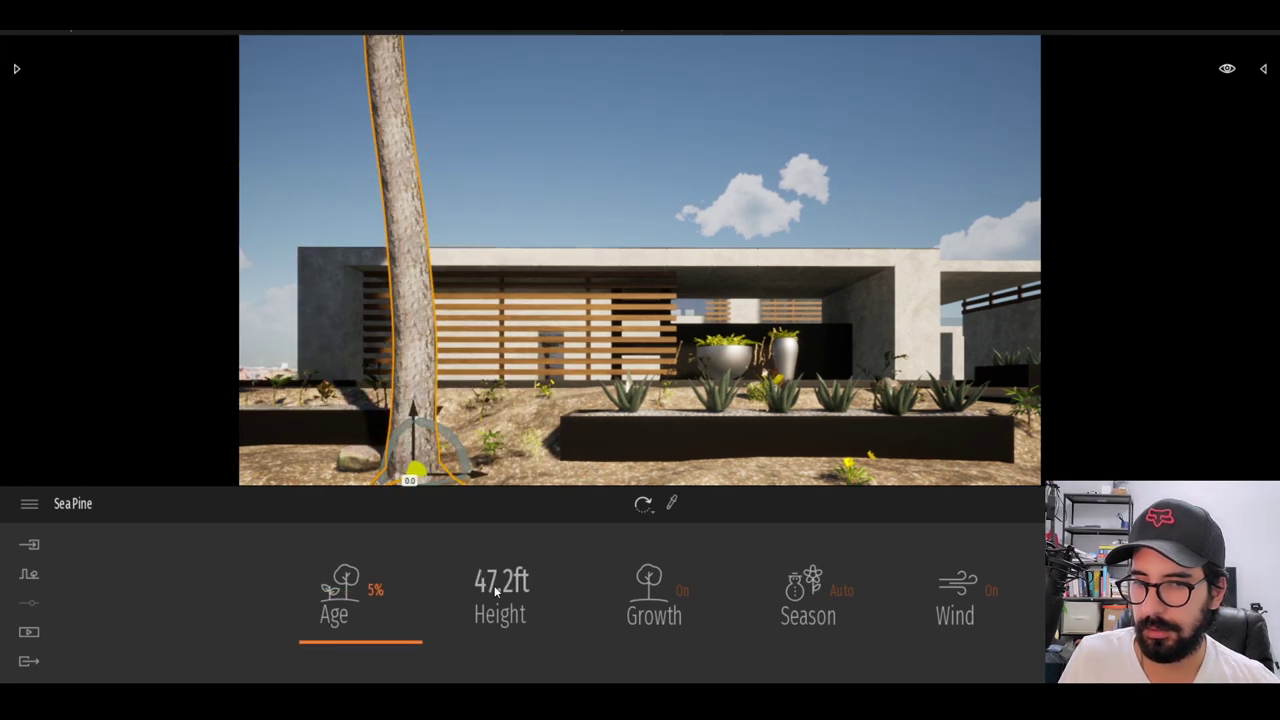
left_click(376, 590)
type("0")
key("Return")
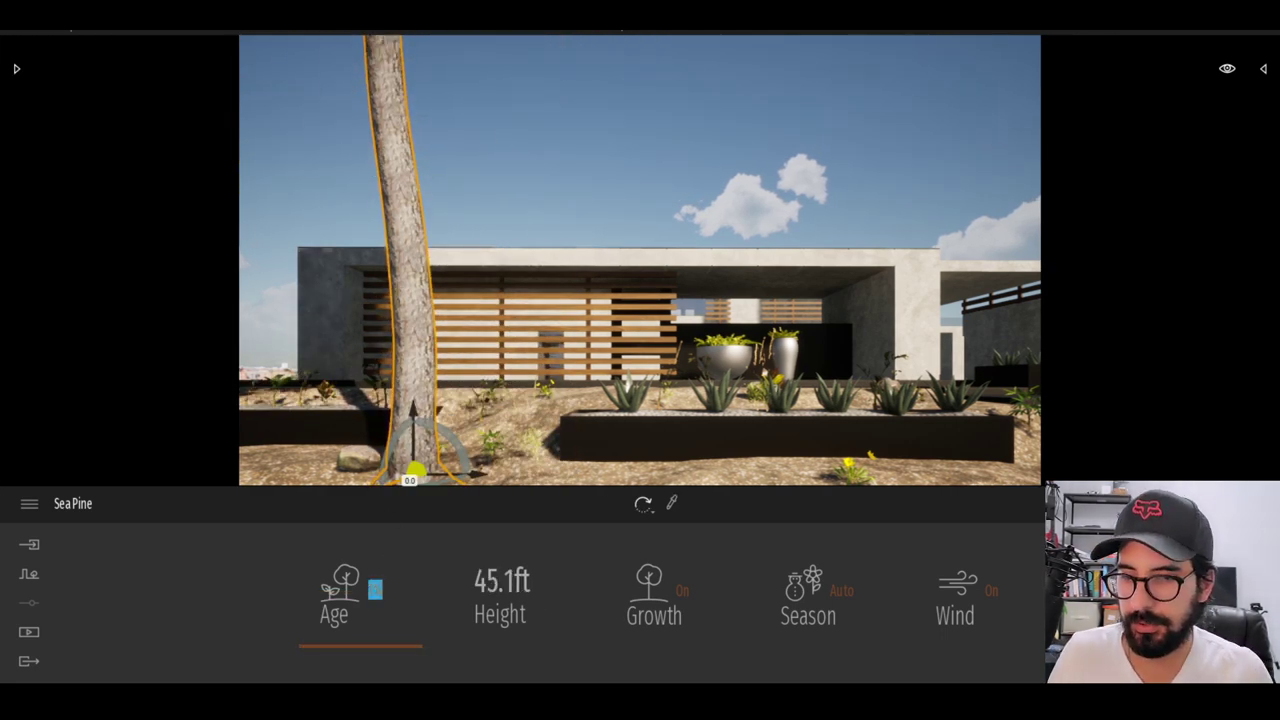
left_click_drag(397, 430, 425, 336)
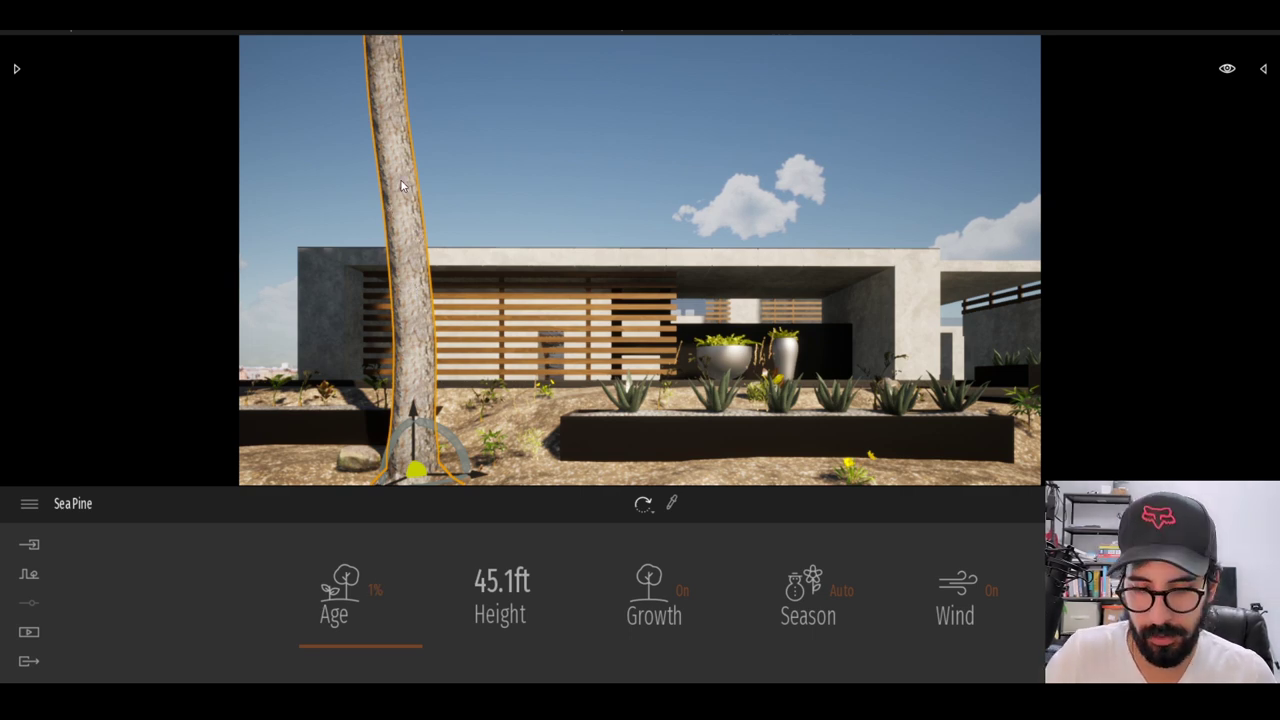
key("Delete")
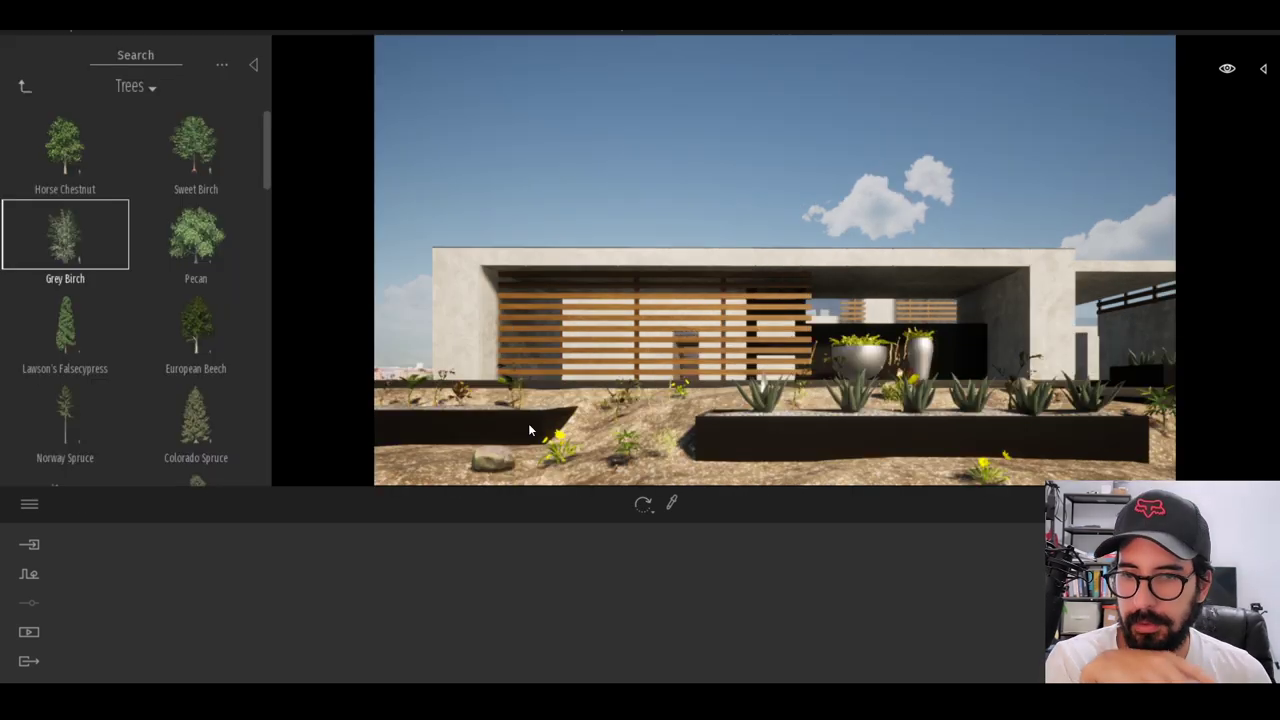
- Plant and position a Grey Birch in front of the left planter, trying out its Autumn and Winter seasons
left_click(545, 455)
left_click_drag(551, 483, 414, 453)
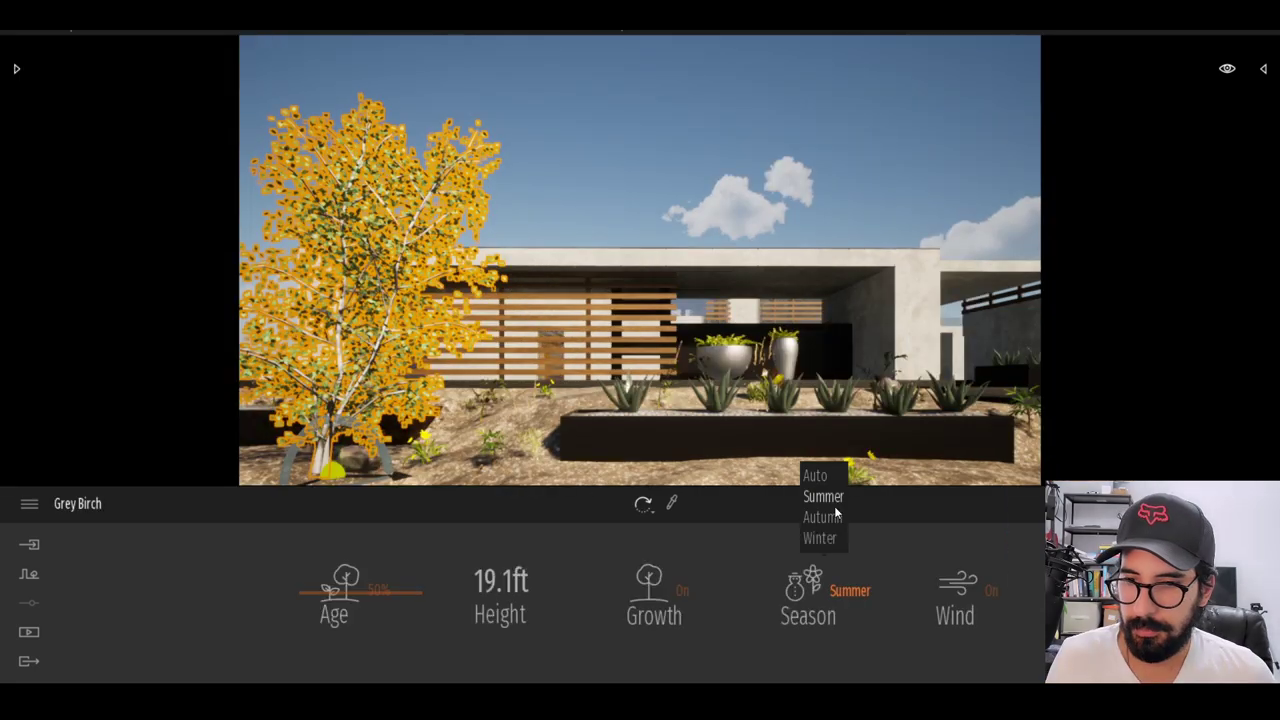
left_click(838, 591)
left_click(834, 523)
left_click(843, 602)
left_click(838, 542)
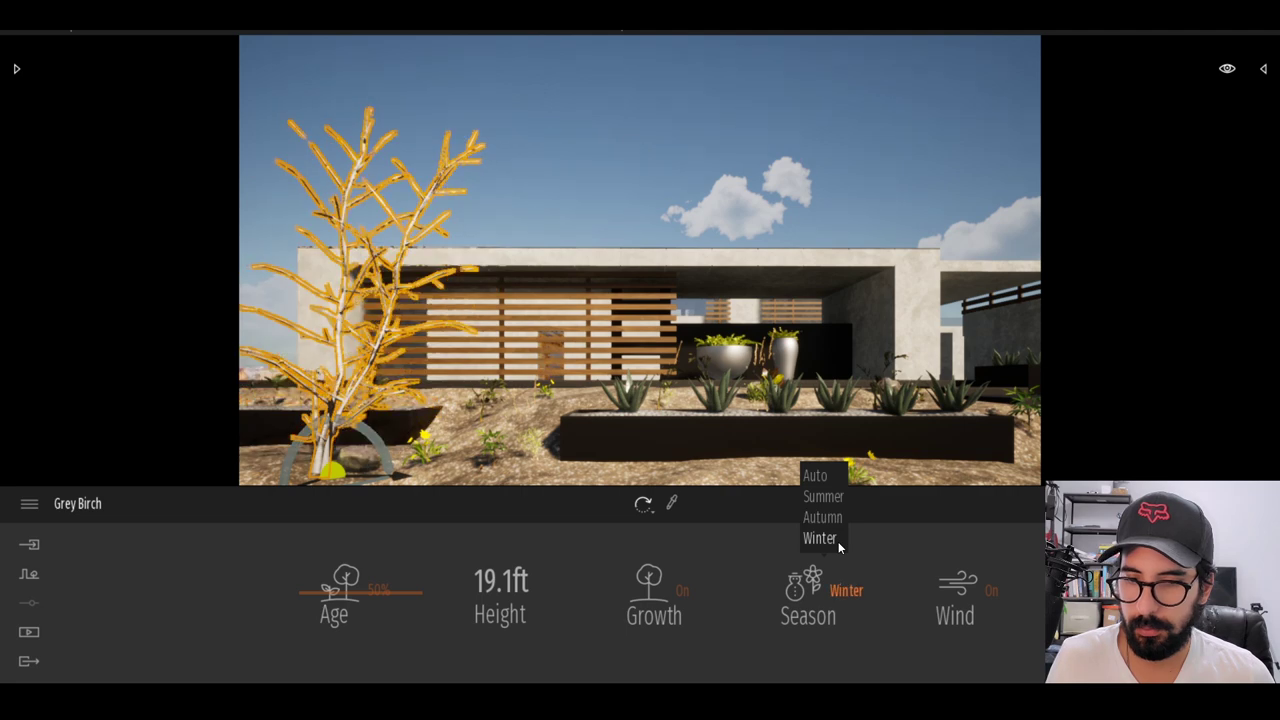
left_click(840, 599)
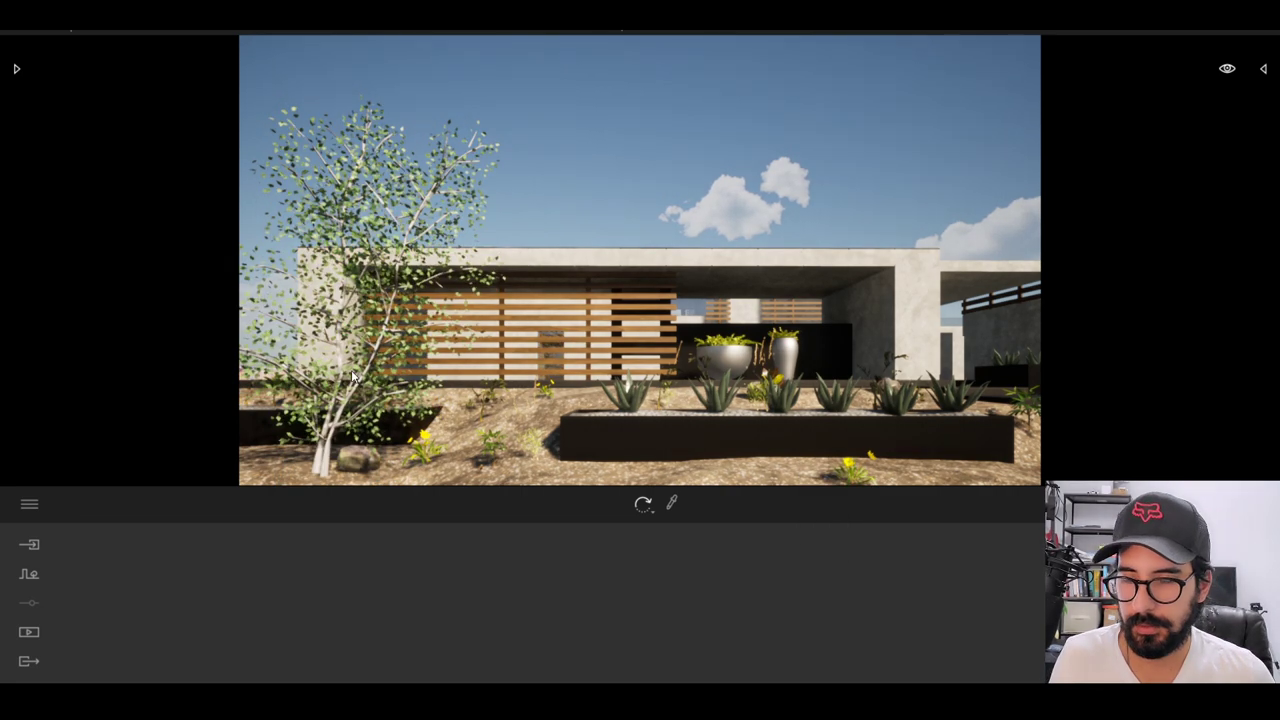
left_click(352, 376)
left_click_drag(389, 474, 508, 426)
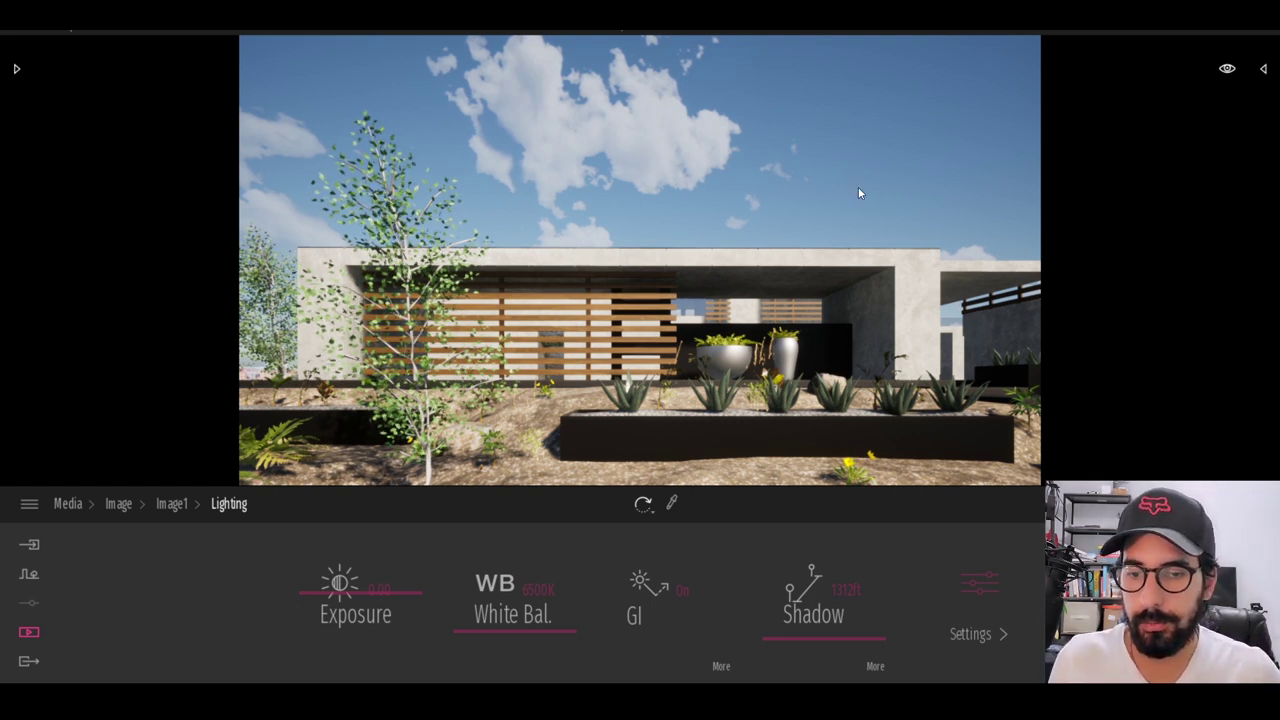
- Save the scene and open the image selection for export
left_click(27, 662)
mouse_move(11, 40)
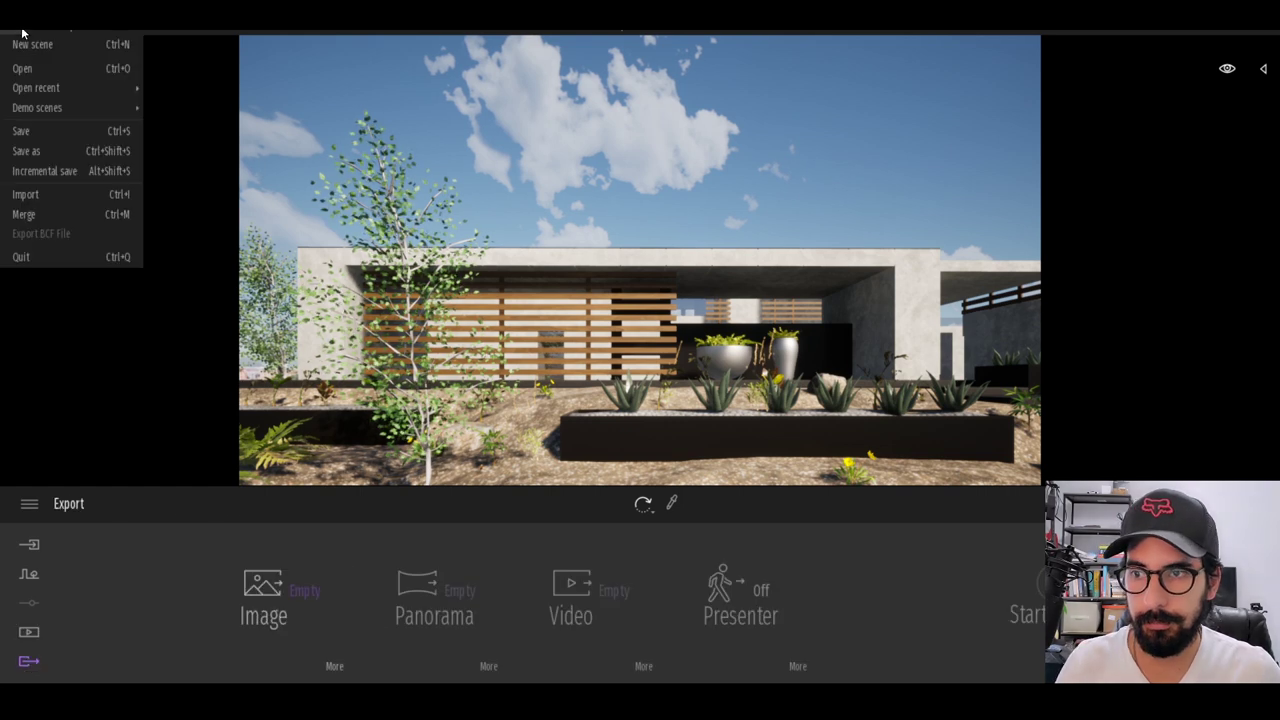
left_click(40, 138)
left_click(285, 588)
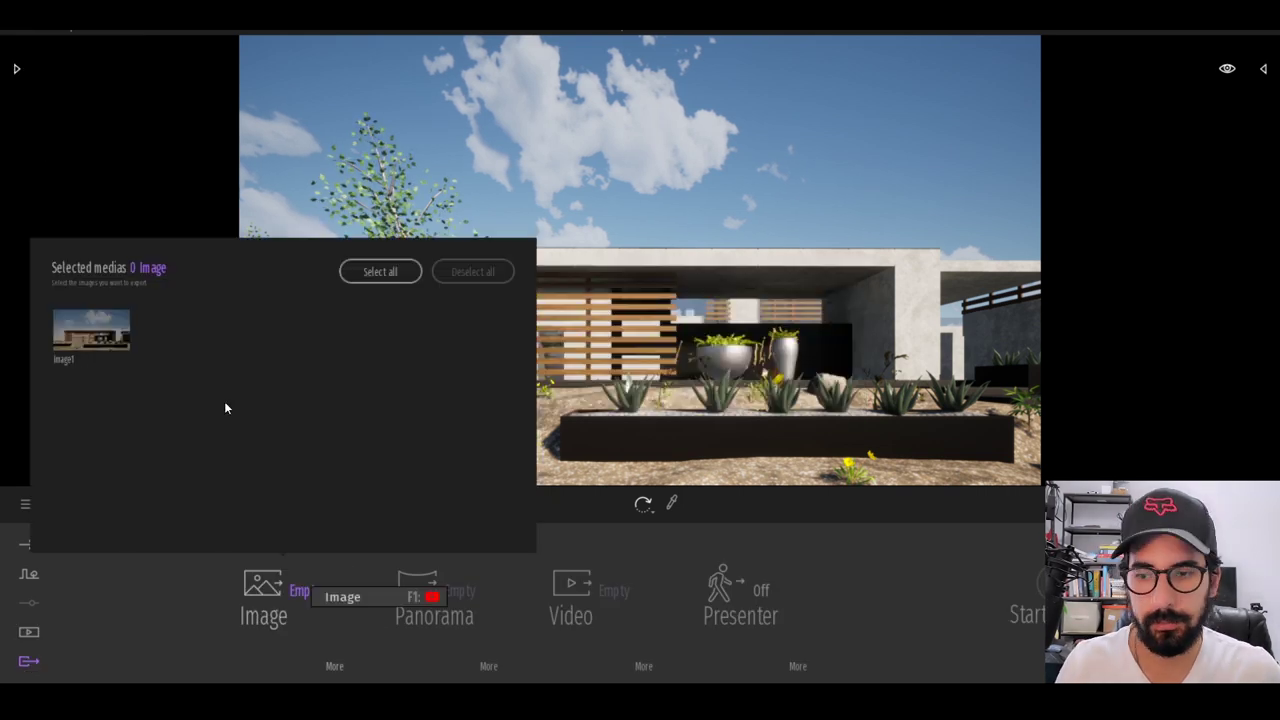
left_click(91, 332)
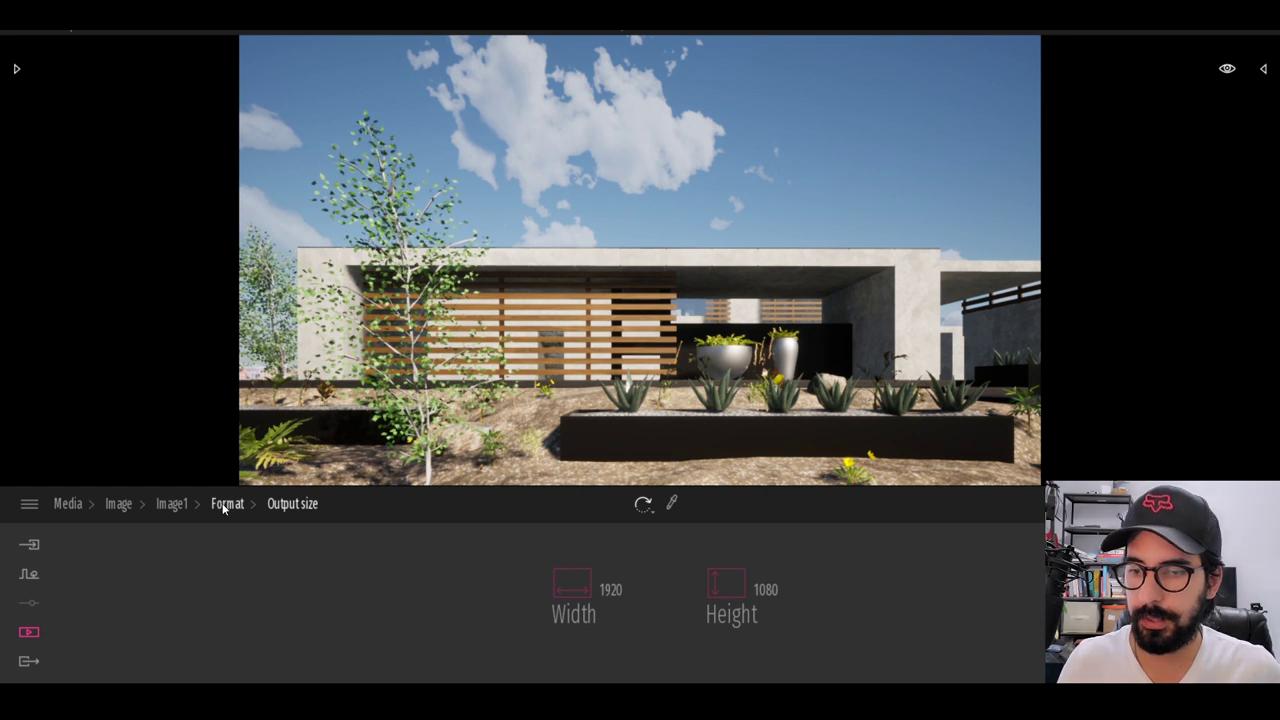
- Set the output size of Image1 to 2K FullHD 1920x1080 and return to the export settings
left_click(227, 504)
left_click(728, 672)
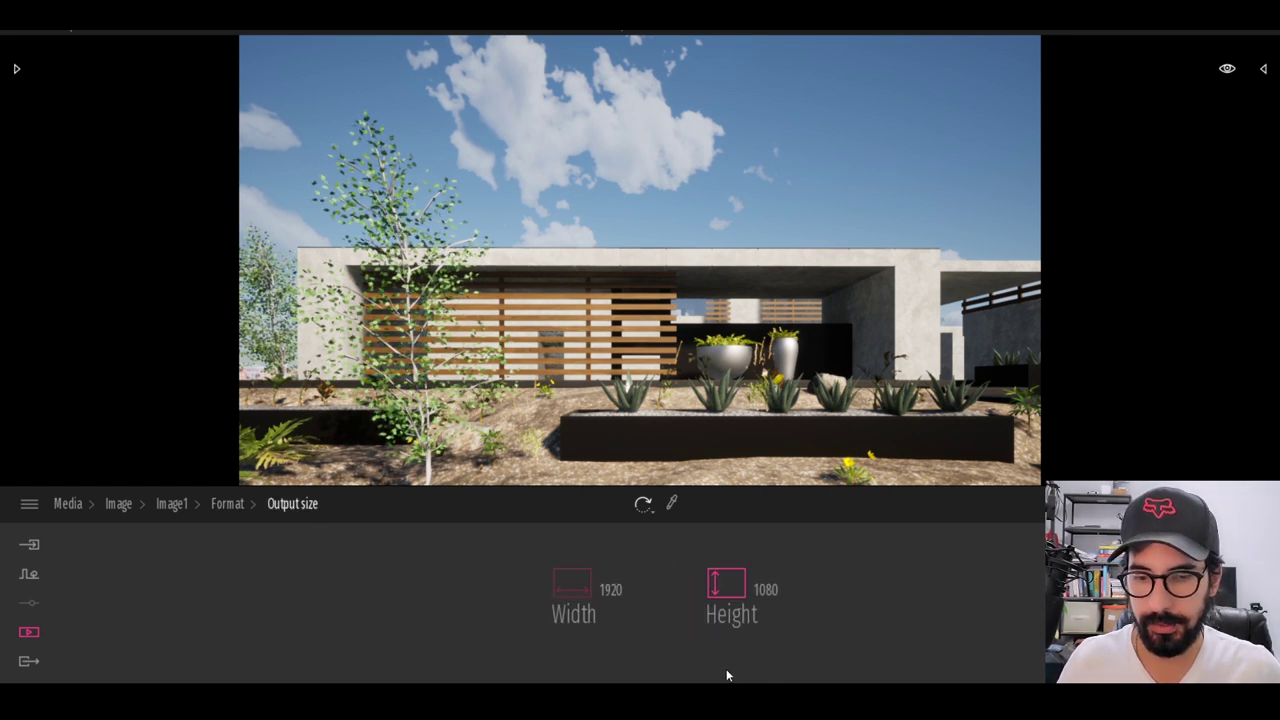
left_click(215, 506)
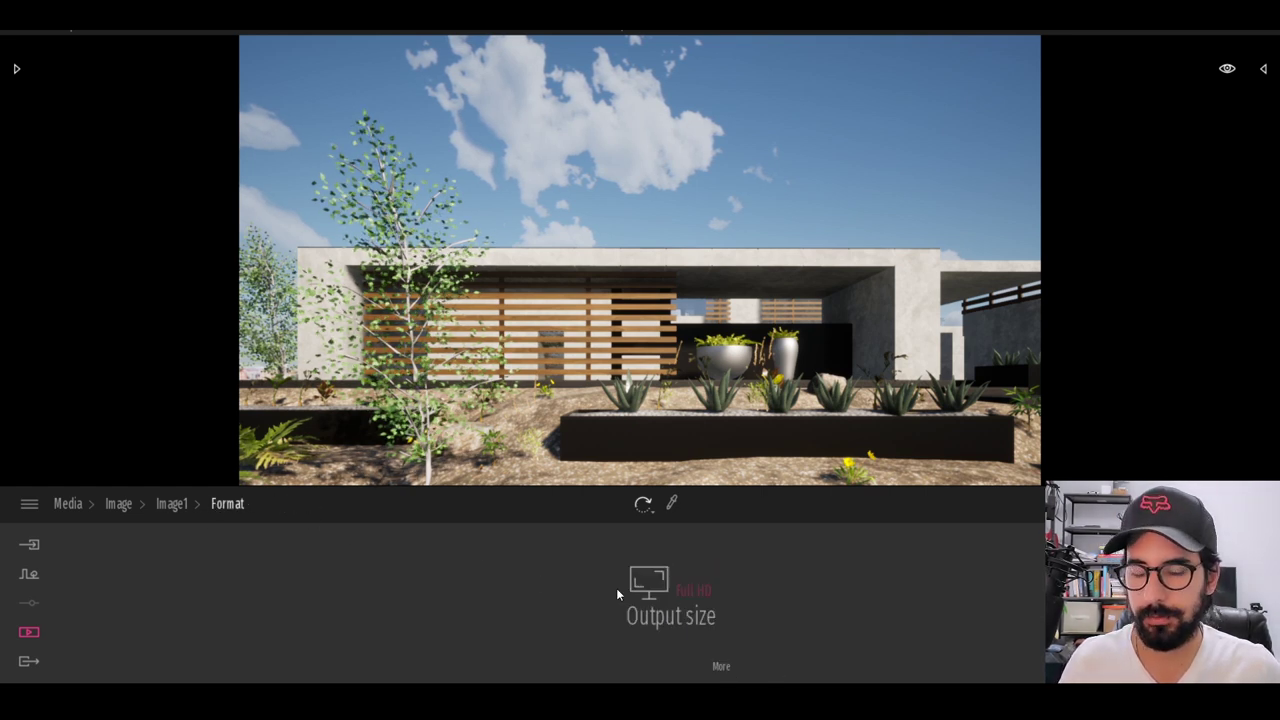
left_click(672, 614)
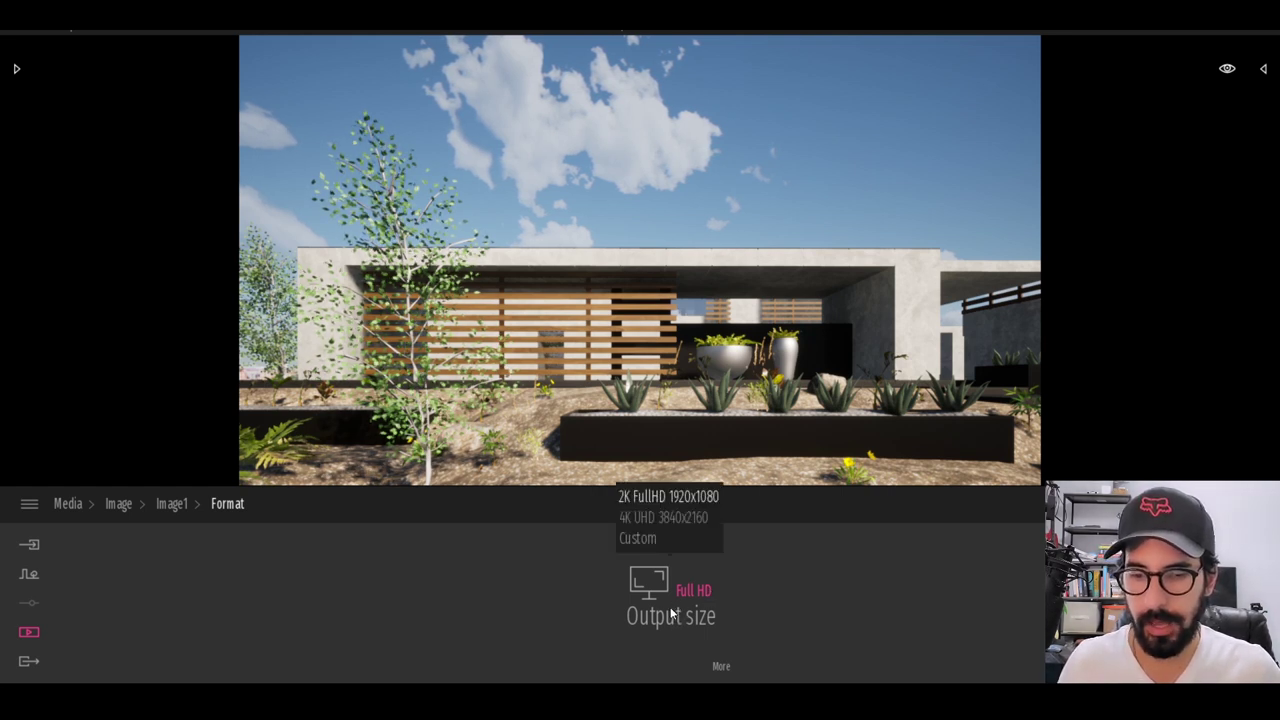
left_click(662, 497)
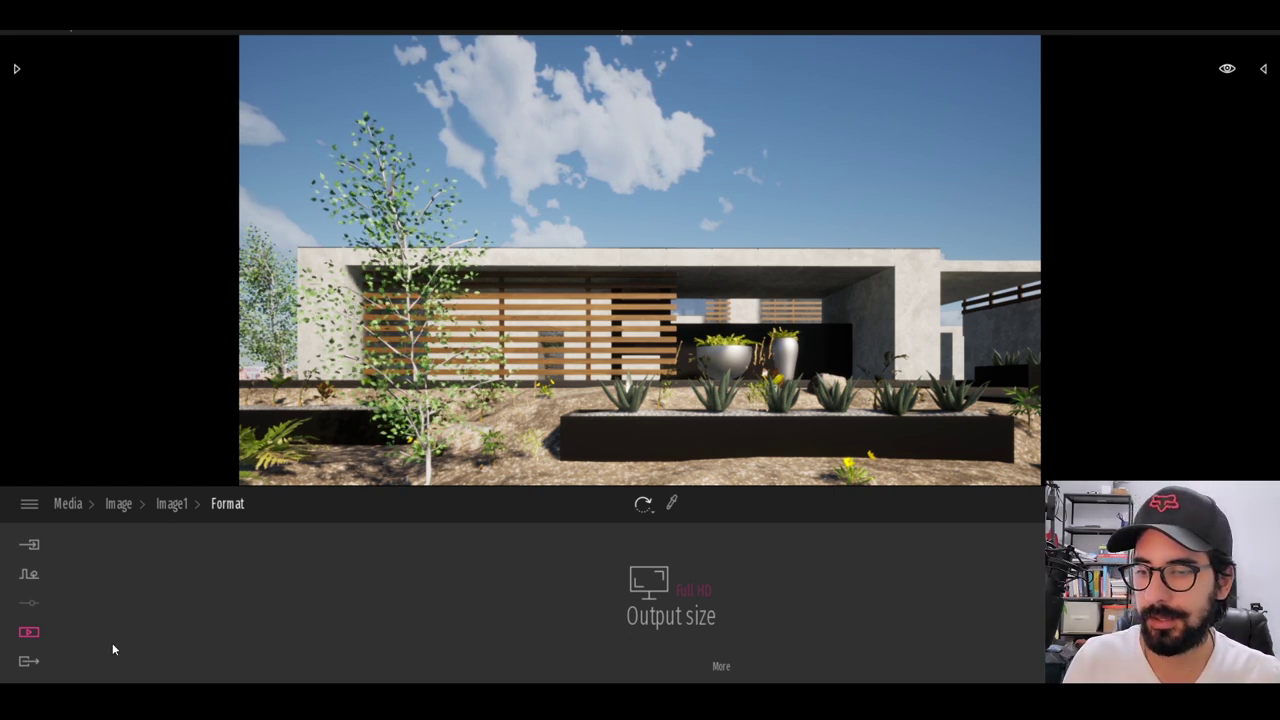
left_click(29, 661)
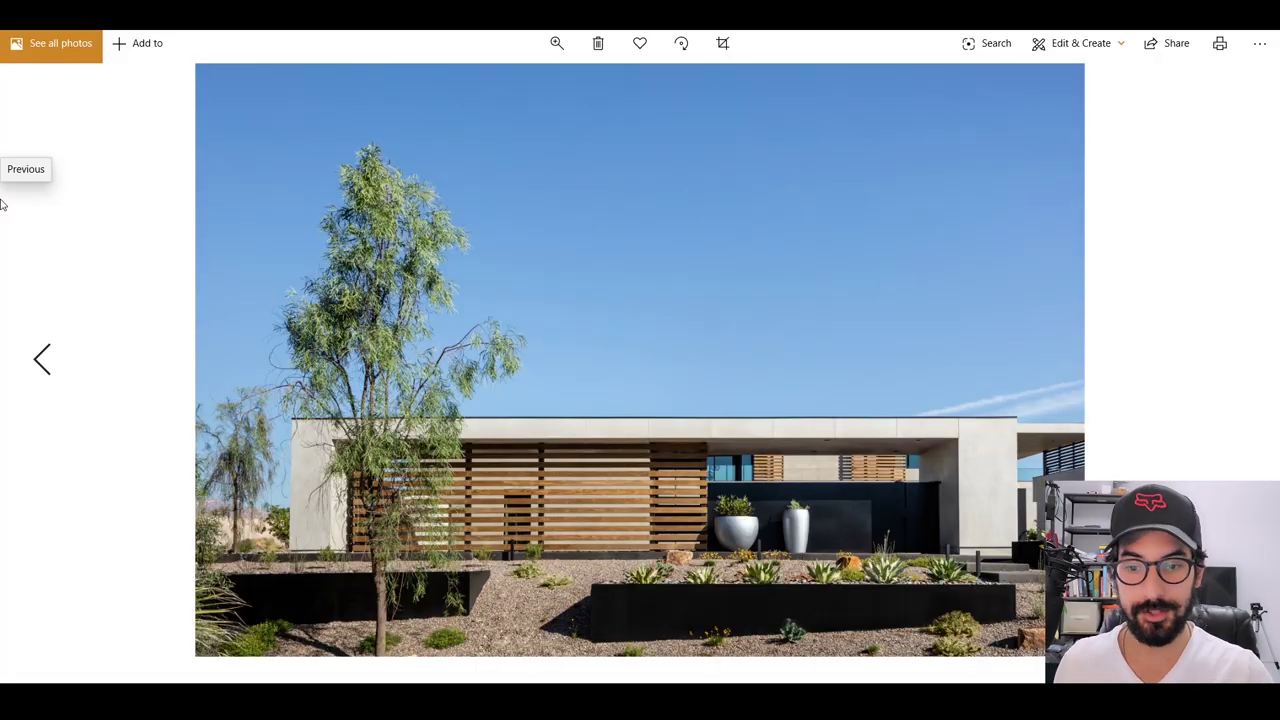
- Compare the exported render with the house reference photo in Photos, alternating between the two images to examine sky, materials, planters and trees
left_click(3, 205)
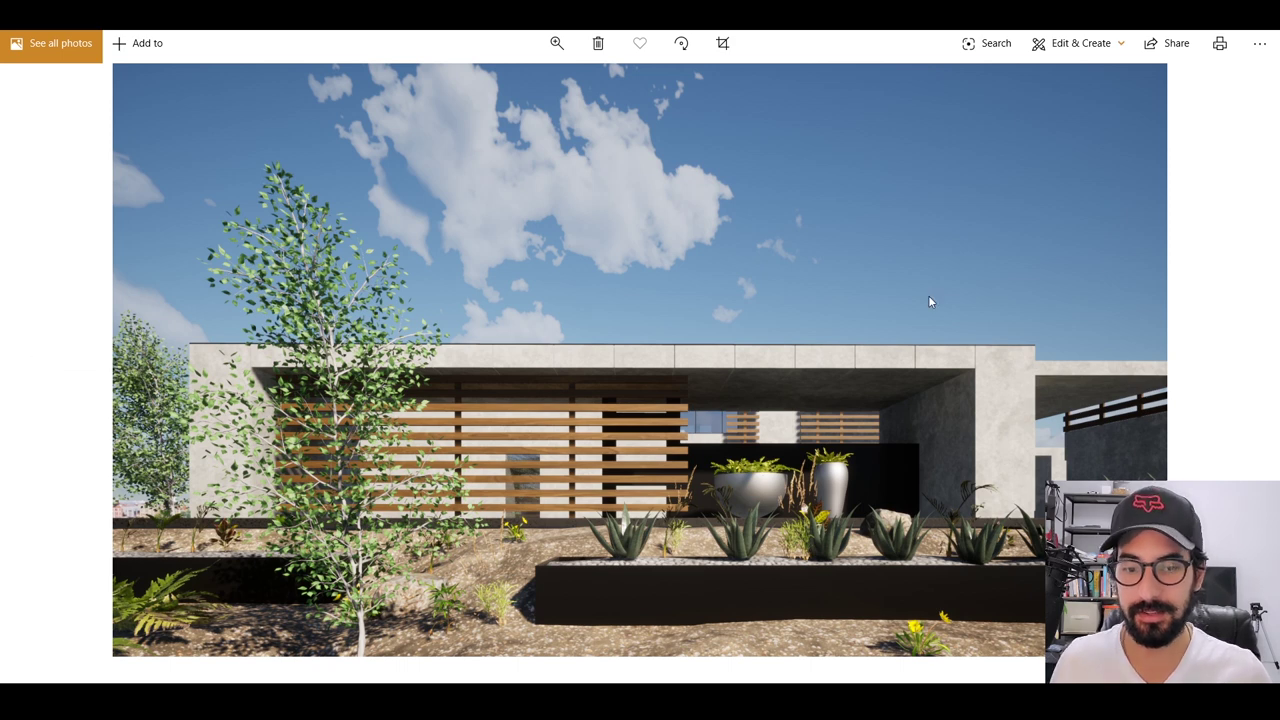
key("Right")
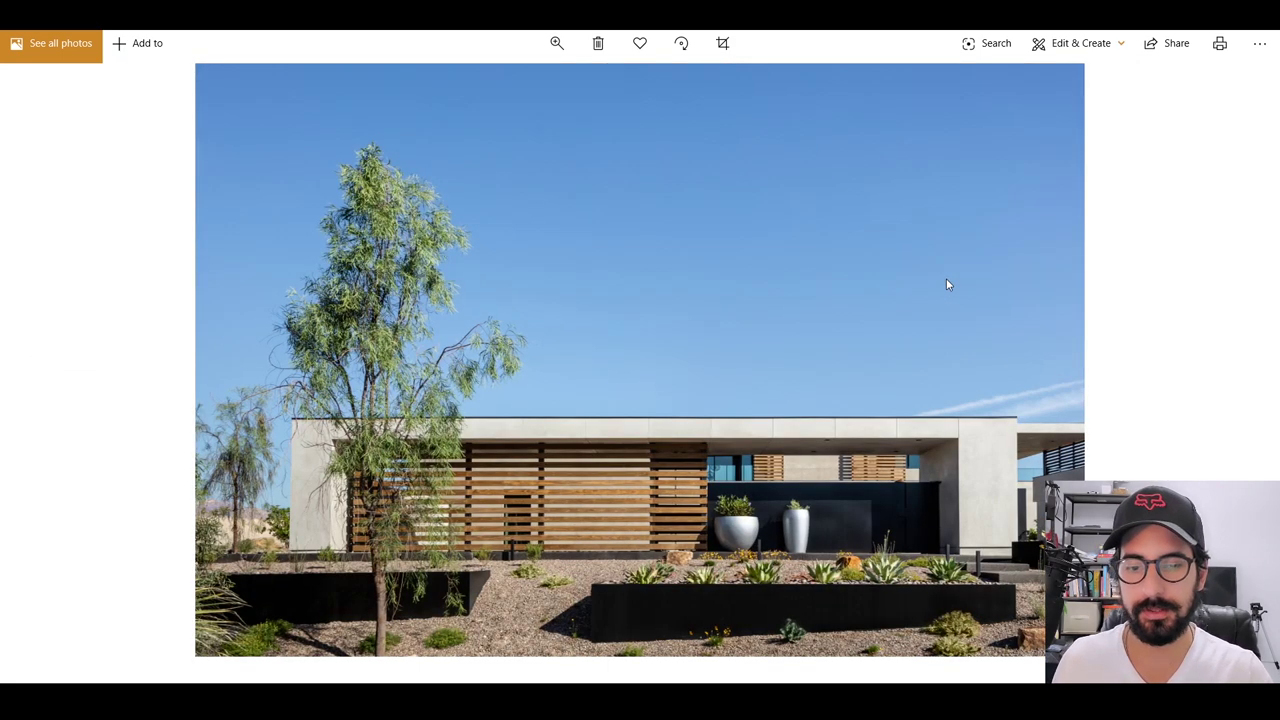
key("Left")
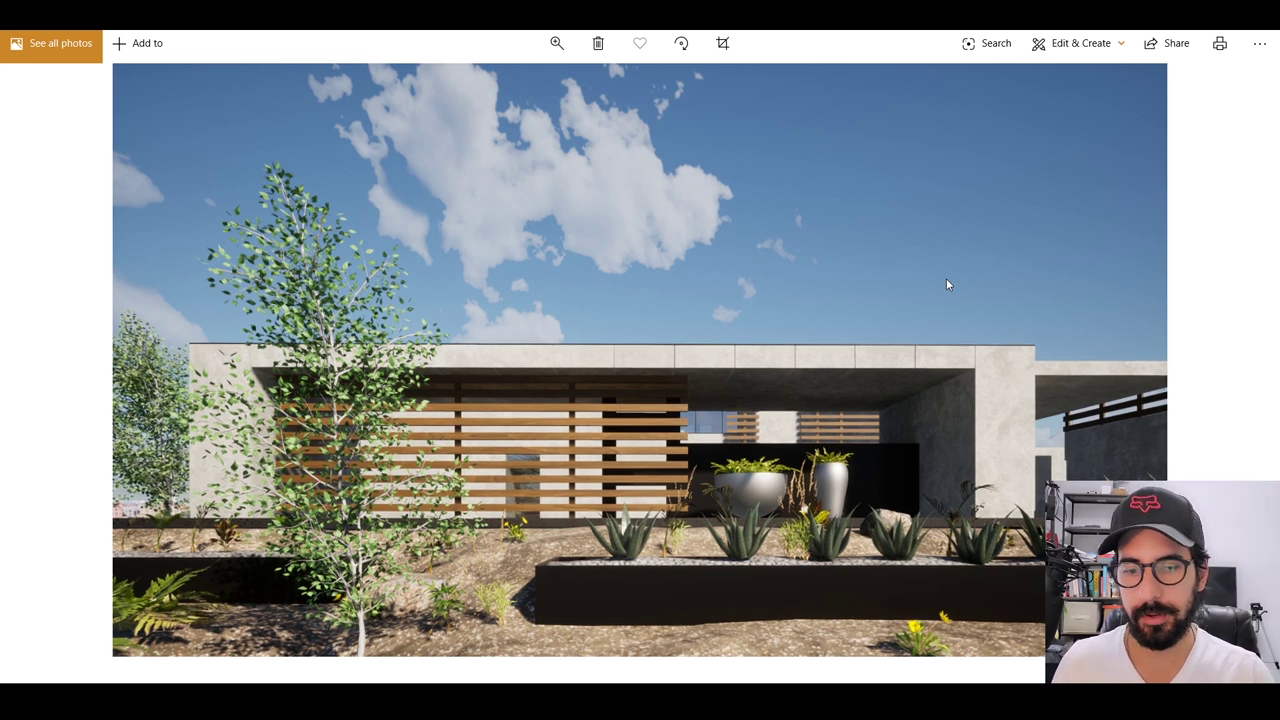
key("Right")
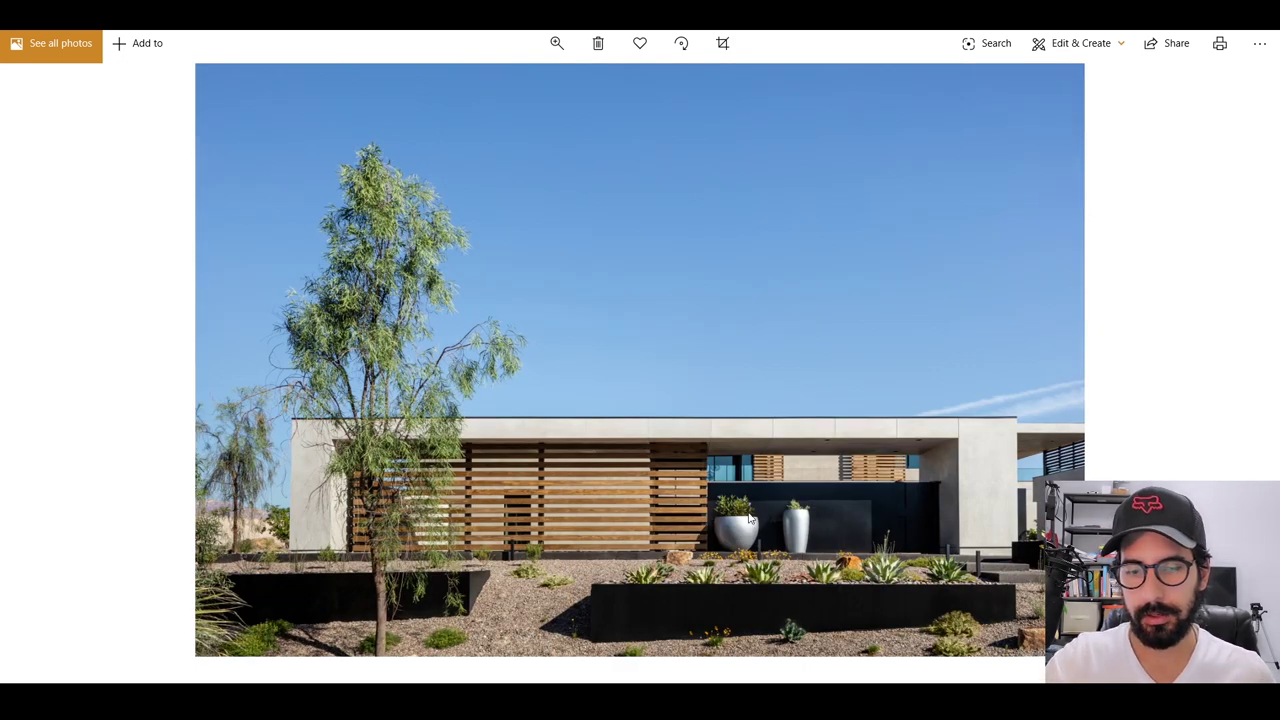
key("Left")
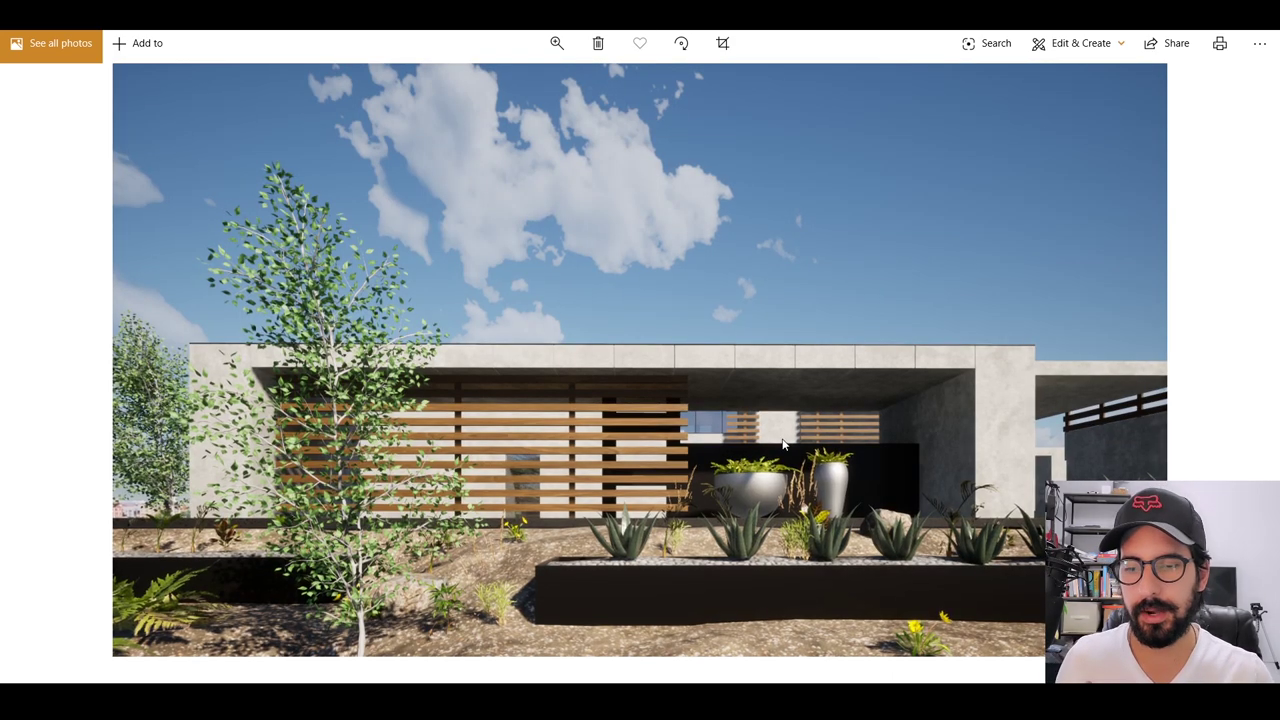
key("Right")
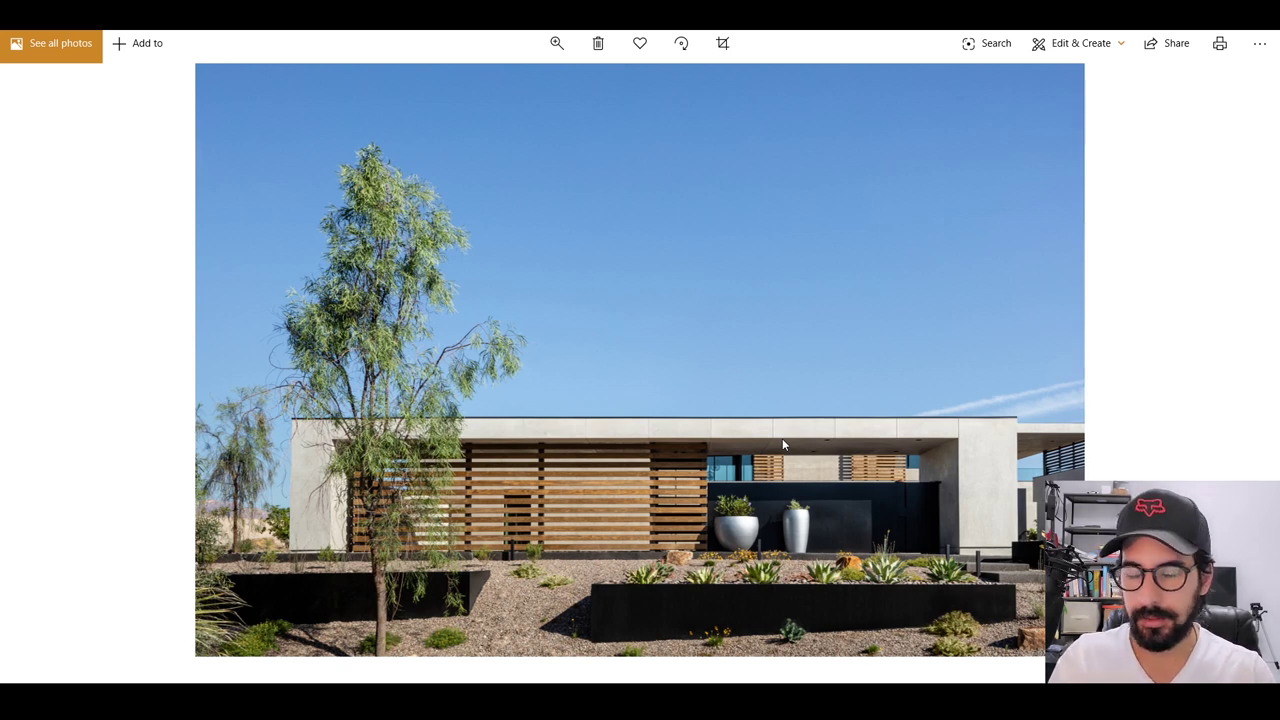
key("Left")
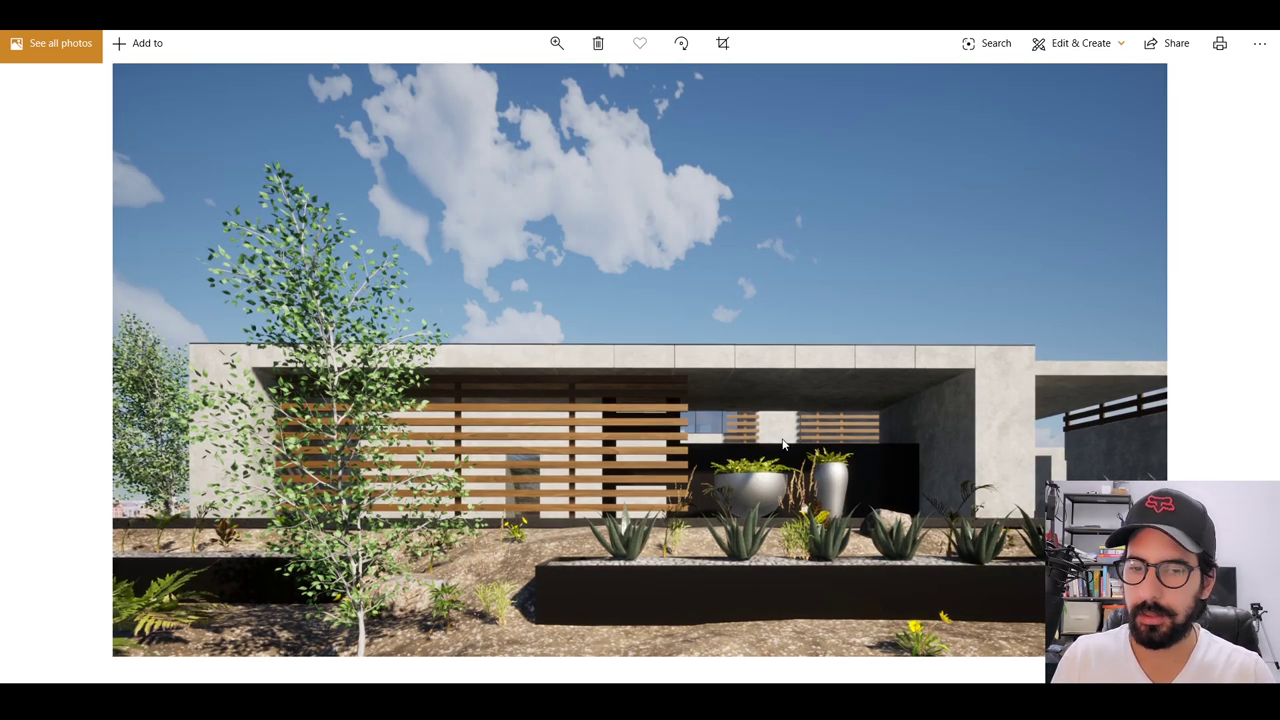
key("Right")
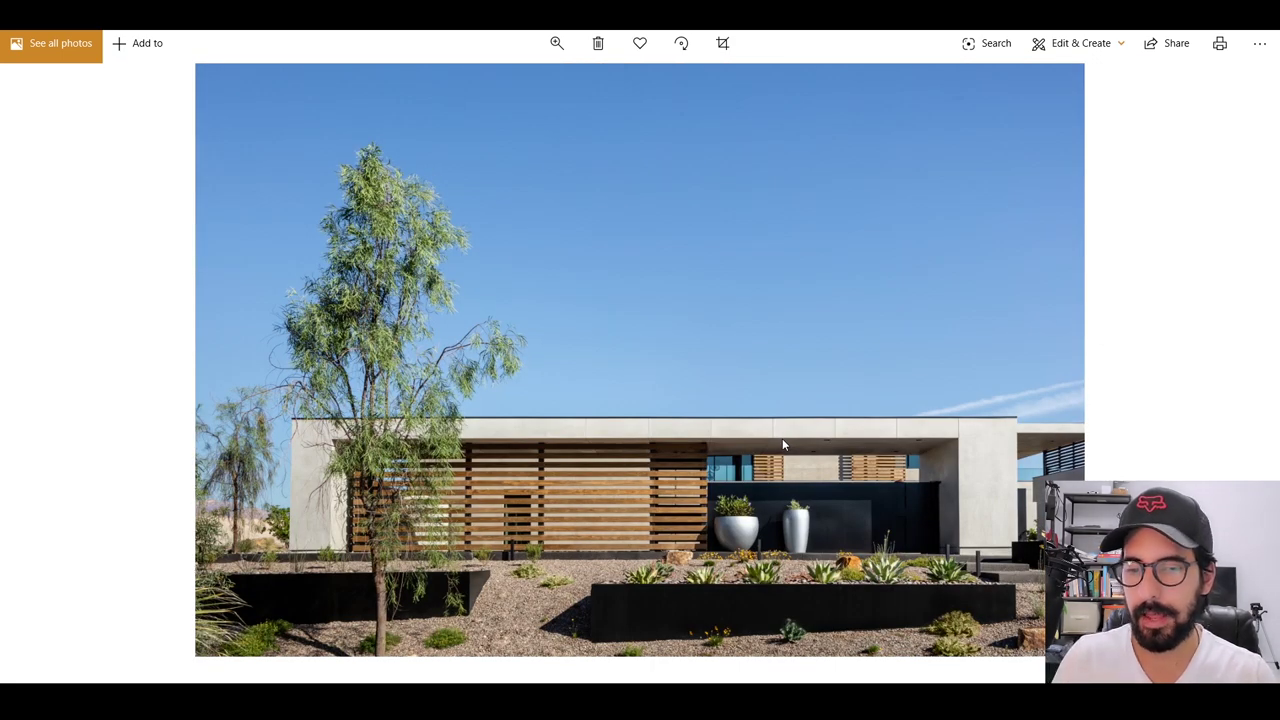
key("Left")
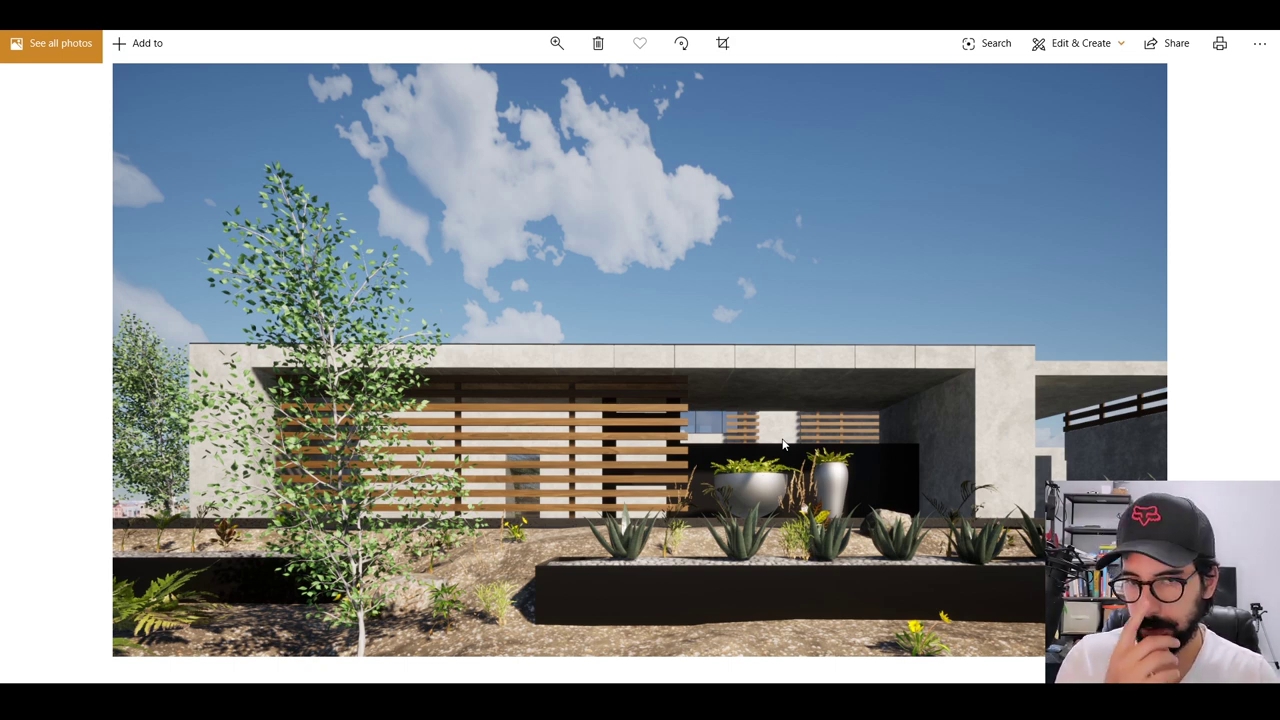
key("Right")
key("Left")
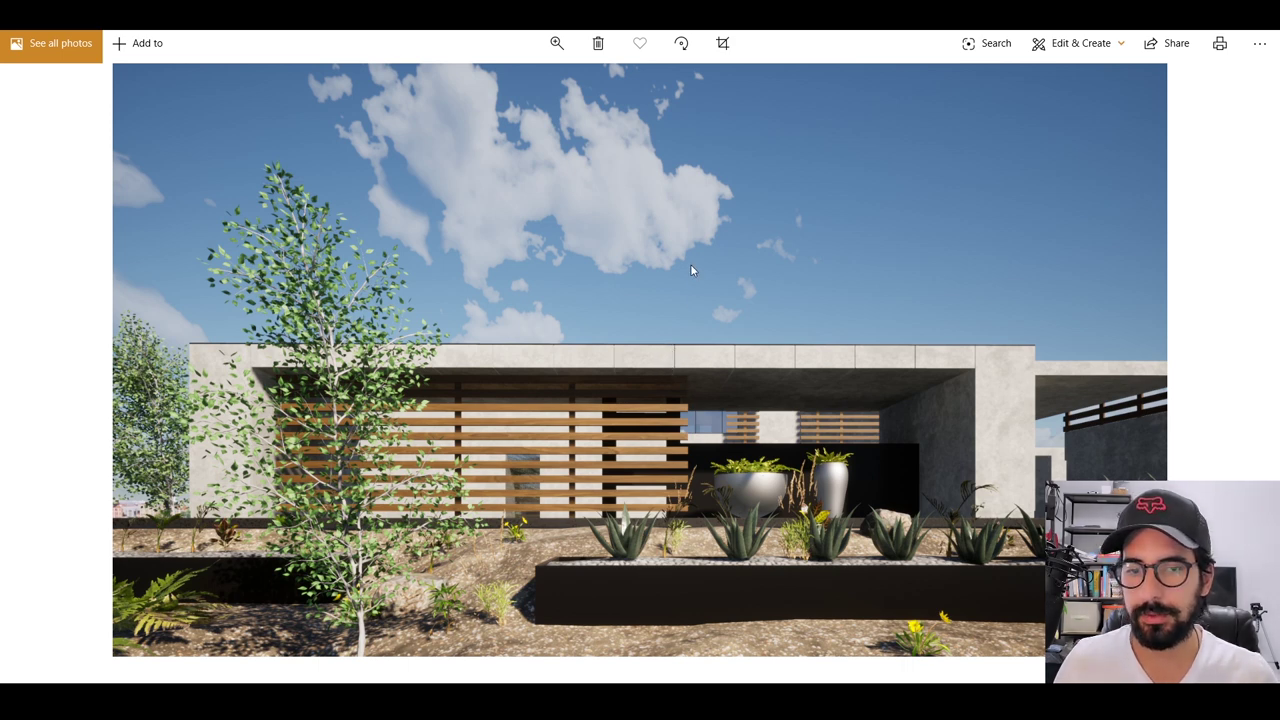
key("Right")
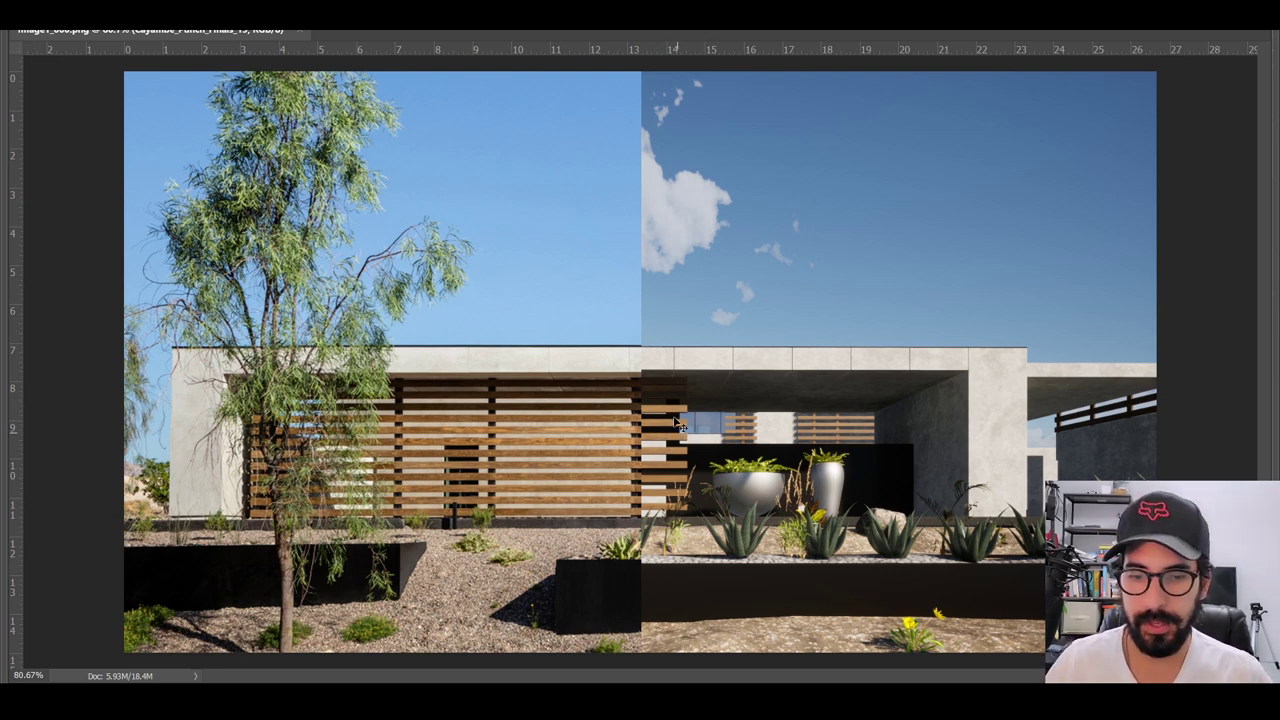
- In Photoshop, shift the reference photo sideways beside the render to compare slats, pots and planters, and undo the shifts
left_click_drag(337, 219, 118, 218)
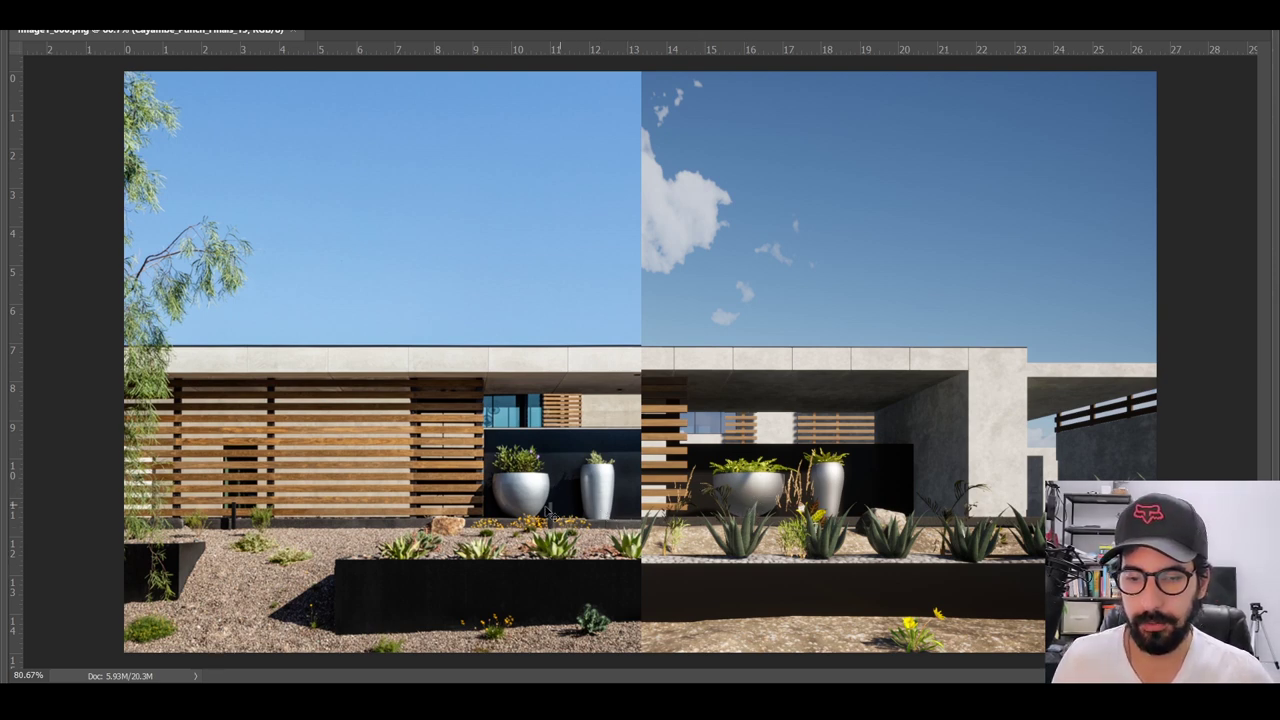
left_click_drag(432, 468, 687, 474)
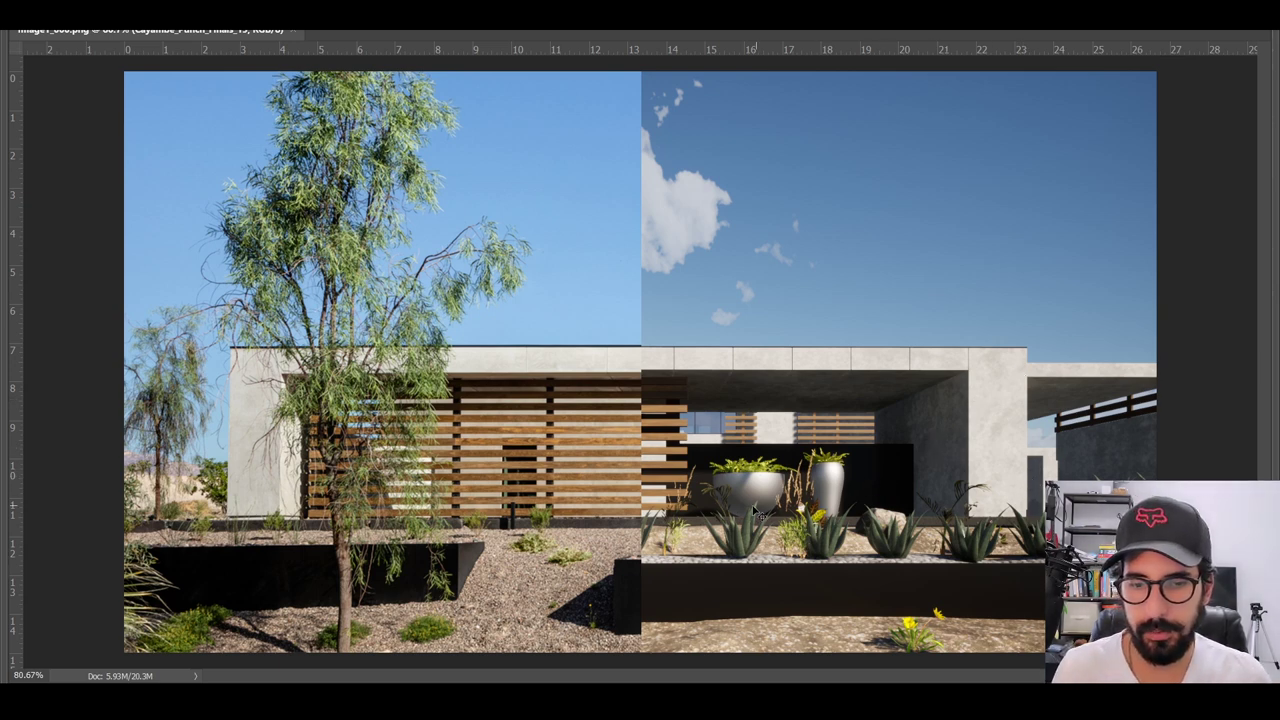
left_click_drag(500, 405, 163, 406)
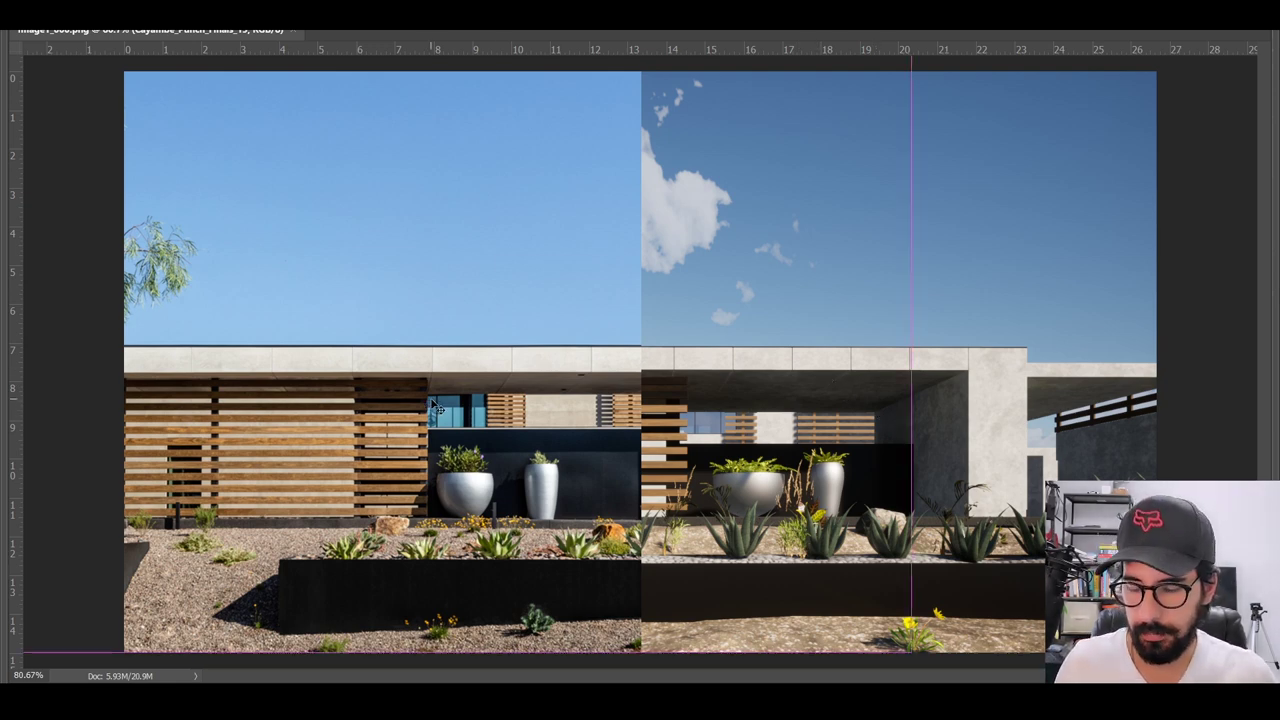
key("ctrl+z")
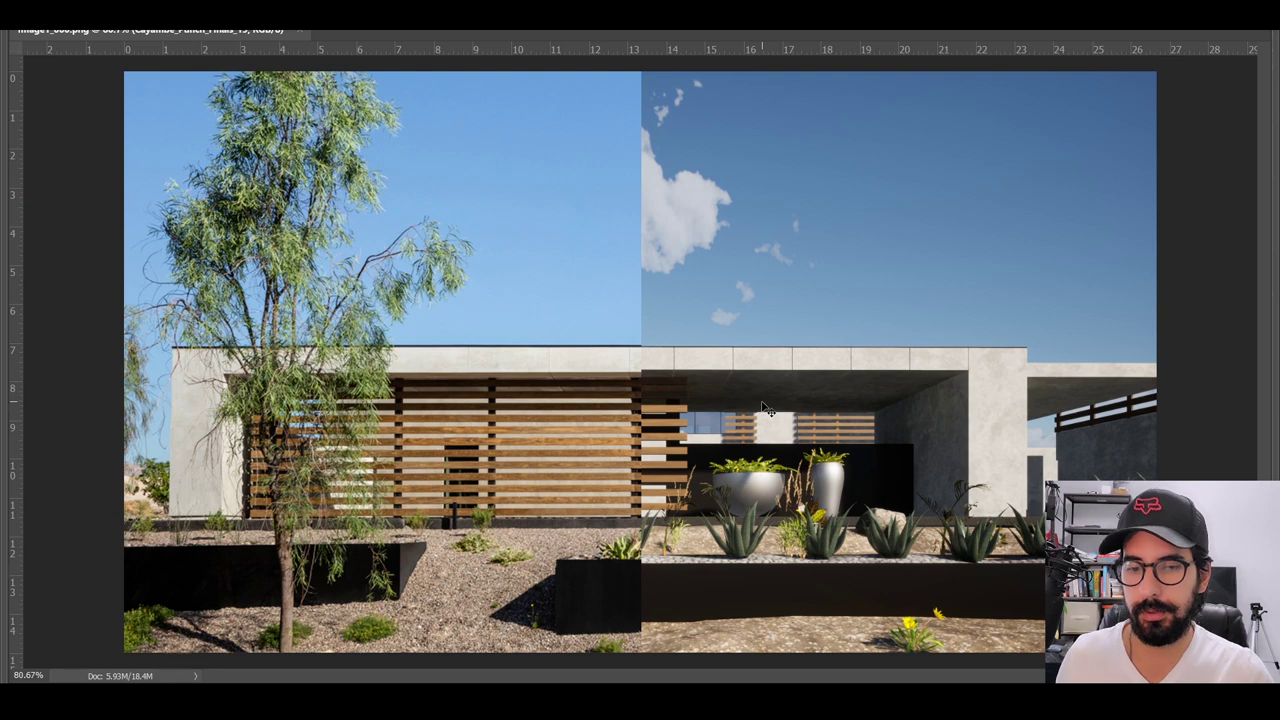